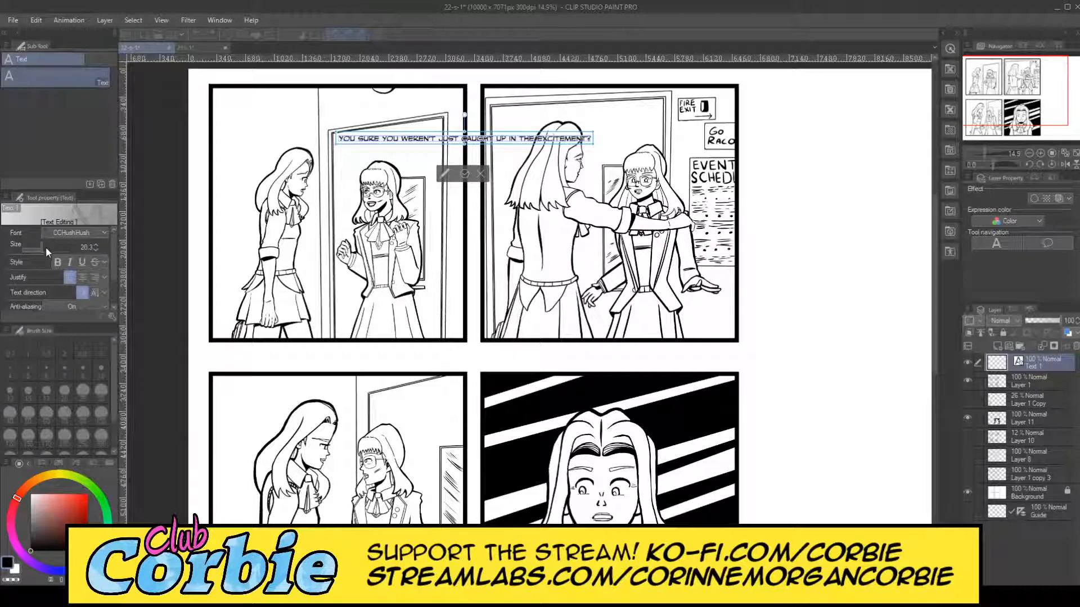
# Try several font sizes for the line "YOU SURE YOU WEREN'T JUST CAUGHT UP IN THE EXCITEMENT?" and set it to 27
pyautogui.moveTo(45, 247); pyautogui.dragTo(87, 245)
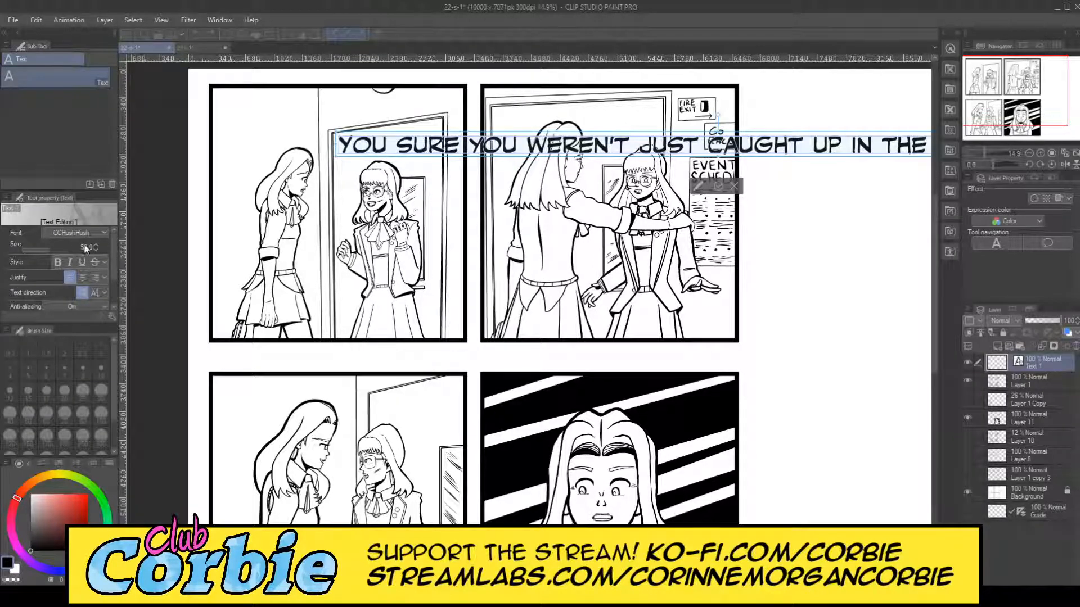
pyautogui.write('20')
pyautogui.press('Return')
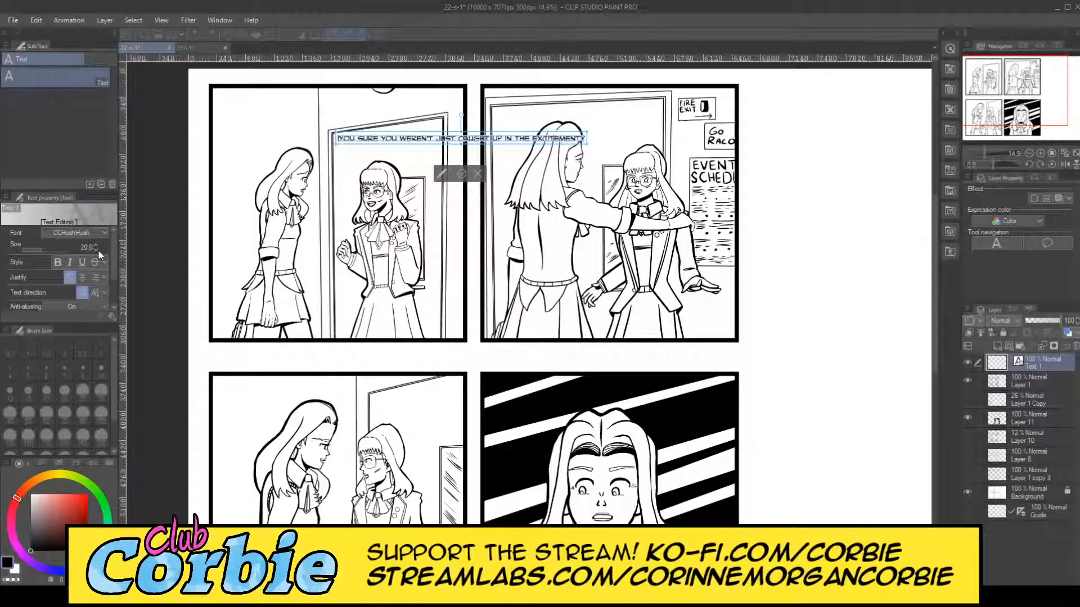
pyautogui.write('25')
pyautogui.press('Return')
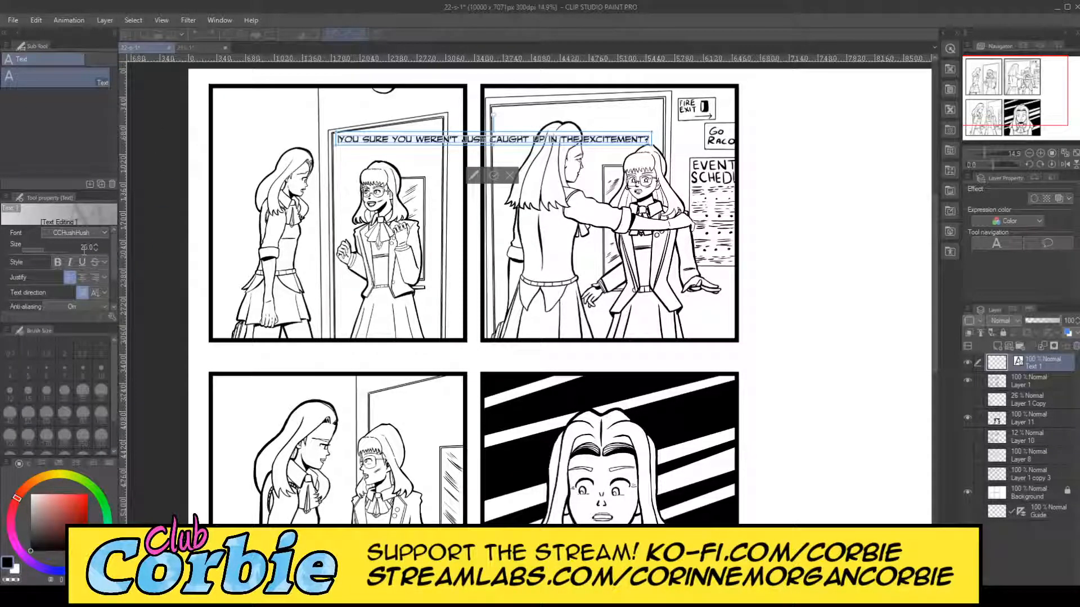
pyautogui.click(85, 248)
pyautogui.write('27')
pyautogui.press('Return')
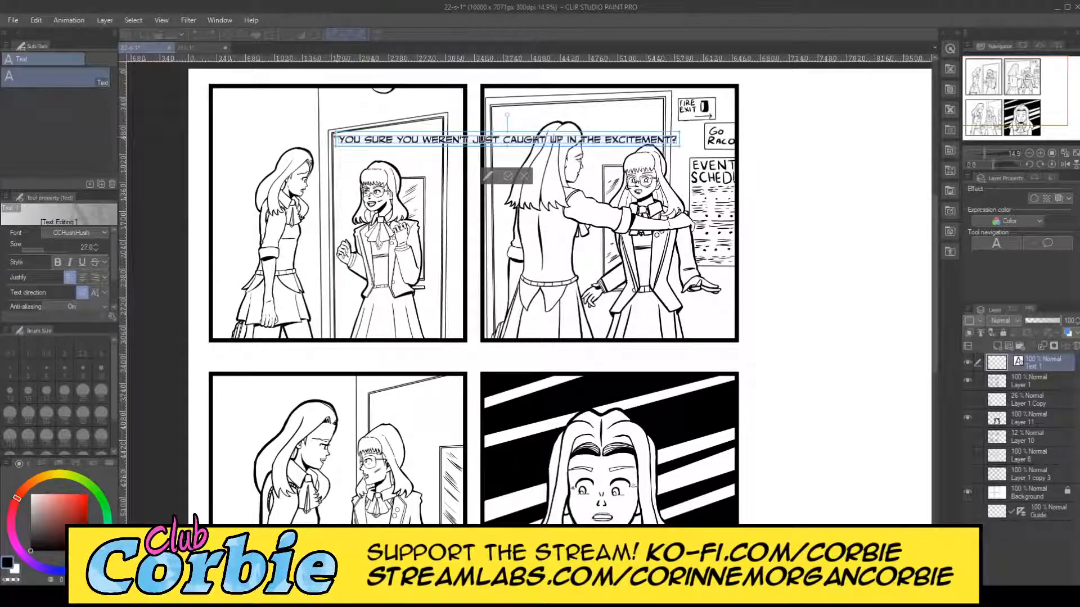
# Commit the dialogue text and shift it left so that it begins above the left woman's head in the first panel
pyautogui.hotkey('alt', 'space')
pyautogui.keyDown('alt'); pyautogui.click(465, 286); pyautogui.keyUp('alt')
pyautogui.moveTo(385, 231); pyautogui.dragTo(369, 219)
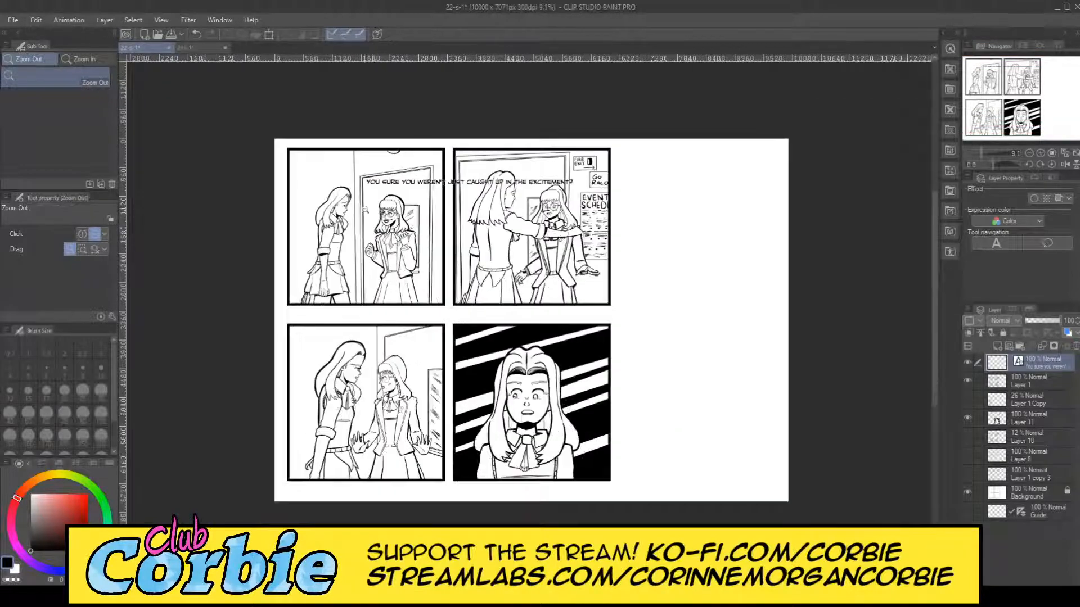
pyautogui.moveTo(365, 171); pyautogui.dragTo(412, 155)
pyautogui.moveTo(338, 180); pyautogui.dragTo(317, 183)
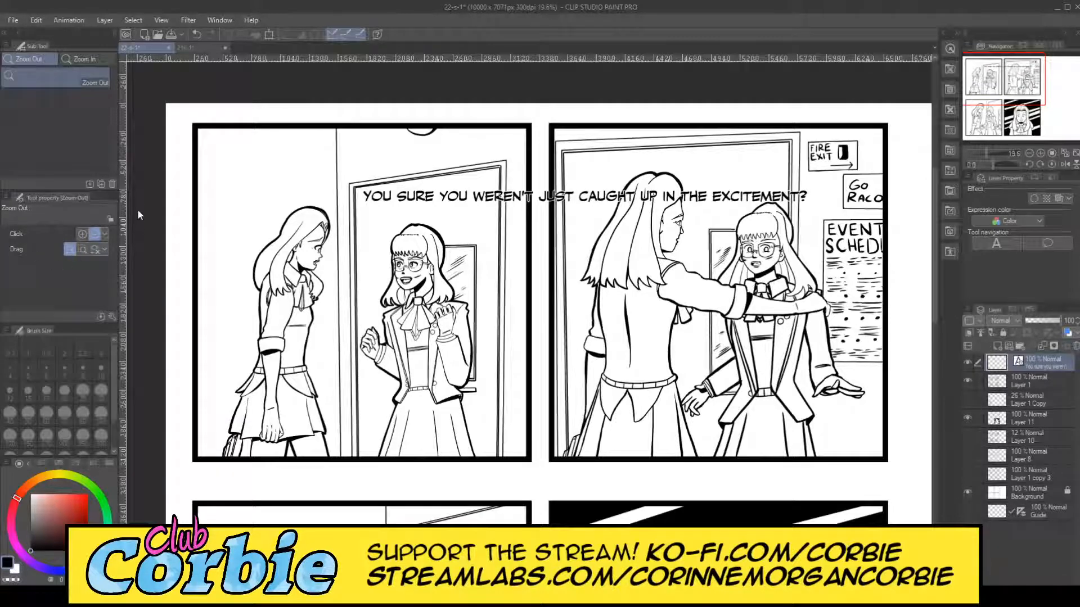
pyautogui.press('k')
pyautogui.moveTo(461, 203); pyautogui.dragTo(382, 206)
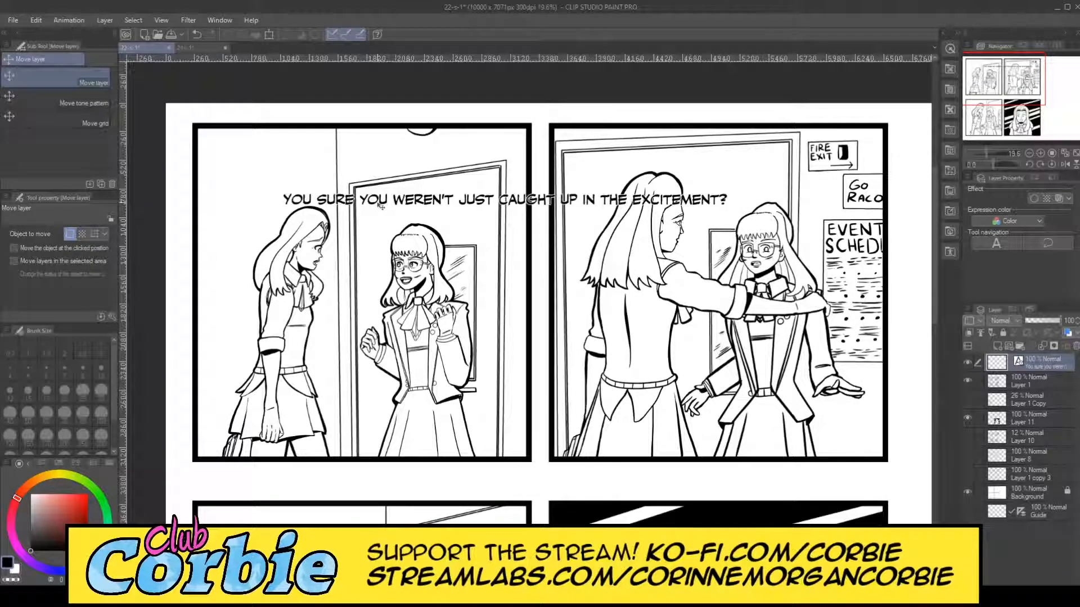
# Break the dialogue line after "YOU SURE YOU" so that "WEREN'T" starts a second line
pyautogui.press('t')
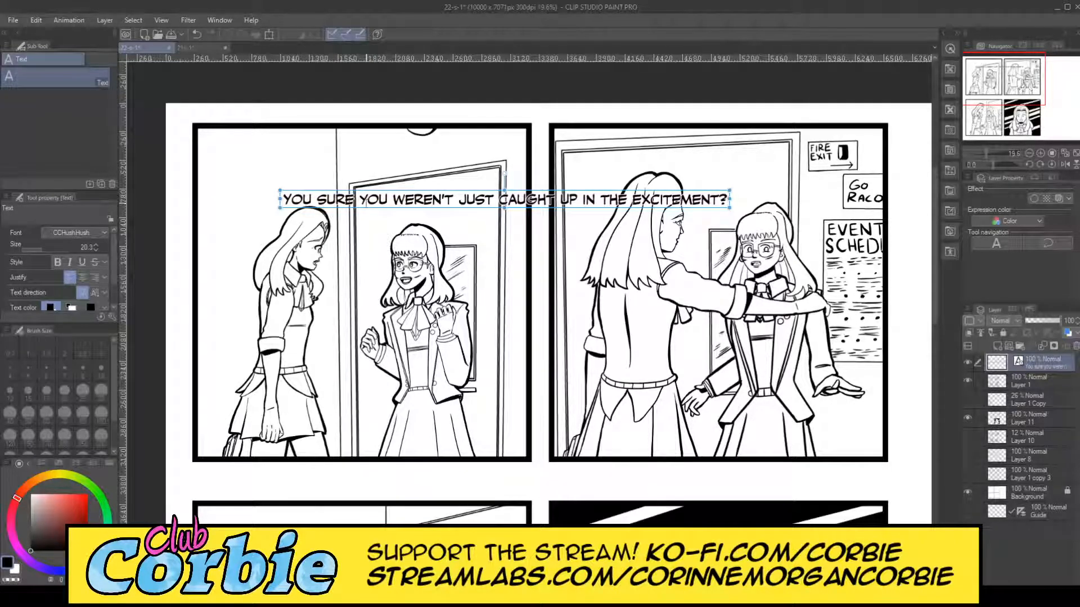
pyautogui.click(447, 199)
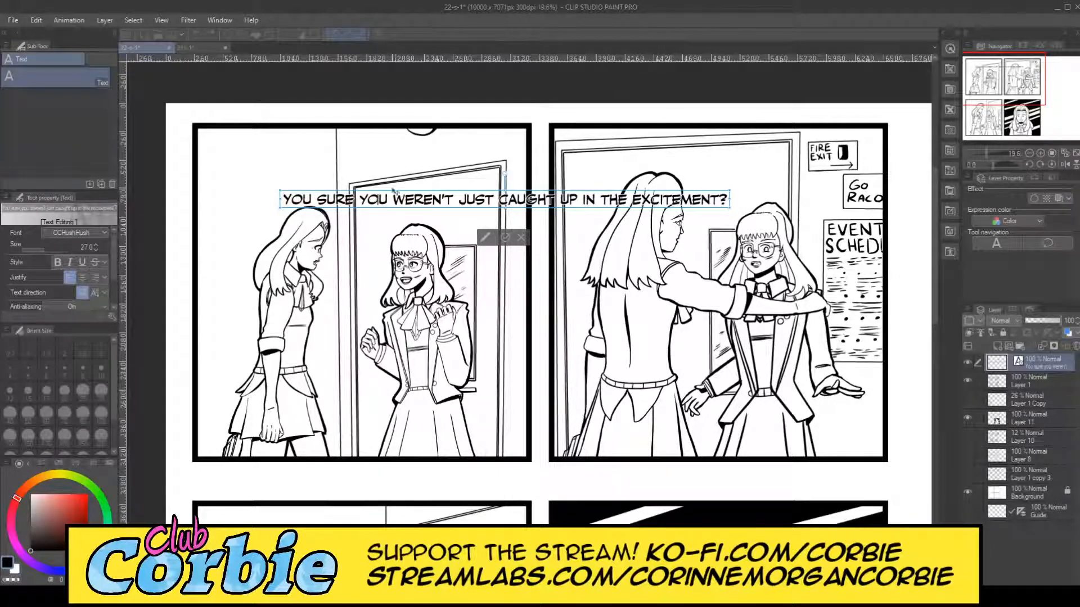
pyautogui.press('Delete')
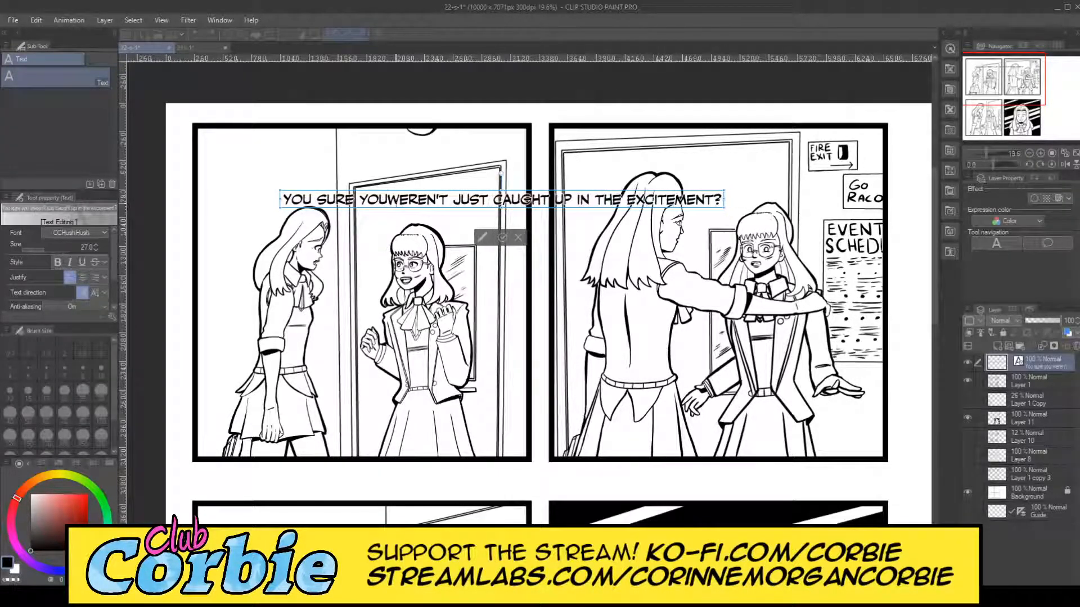
pyautogui.press('Return')
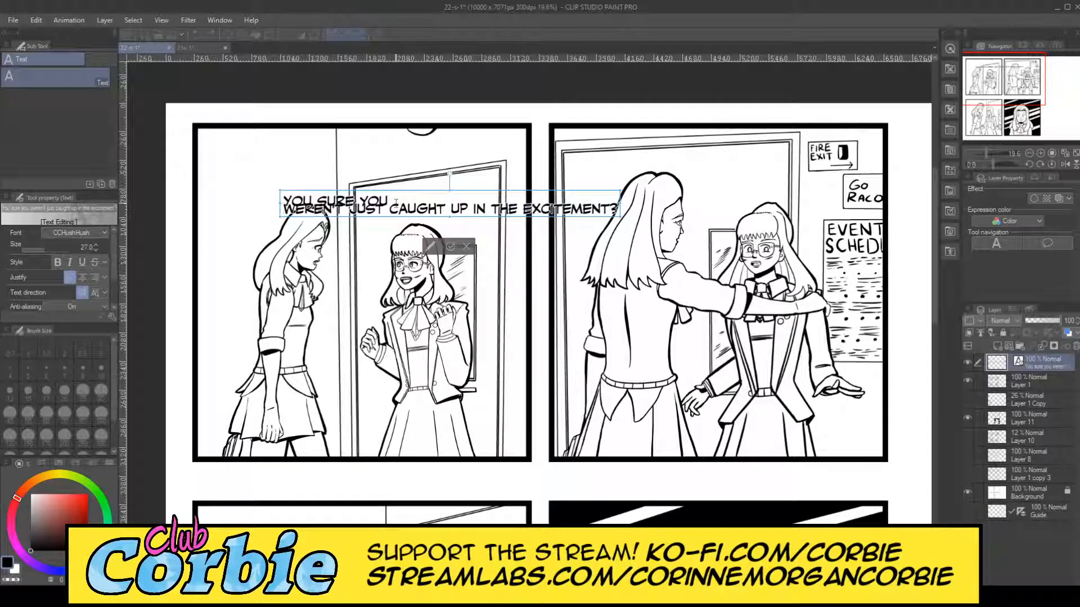
# Center-justify the whole dialogue text and widen its line spacing until the two lines no longer overlap
pyautogui.hotkey('ctrl', 'a')
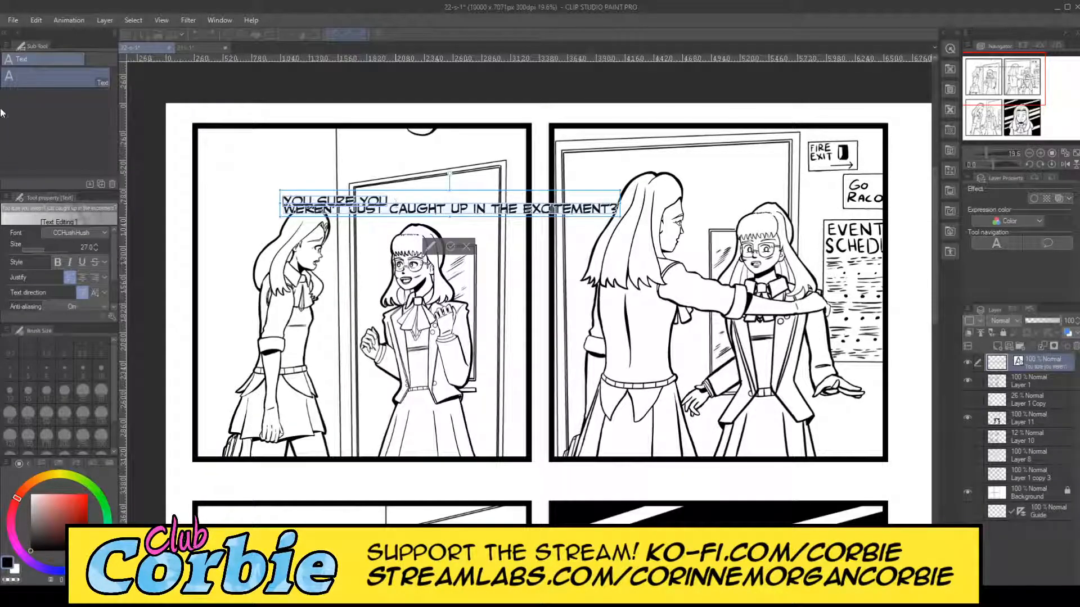
pyautogui.click(83, 276)
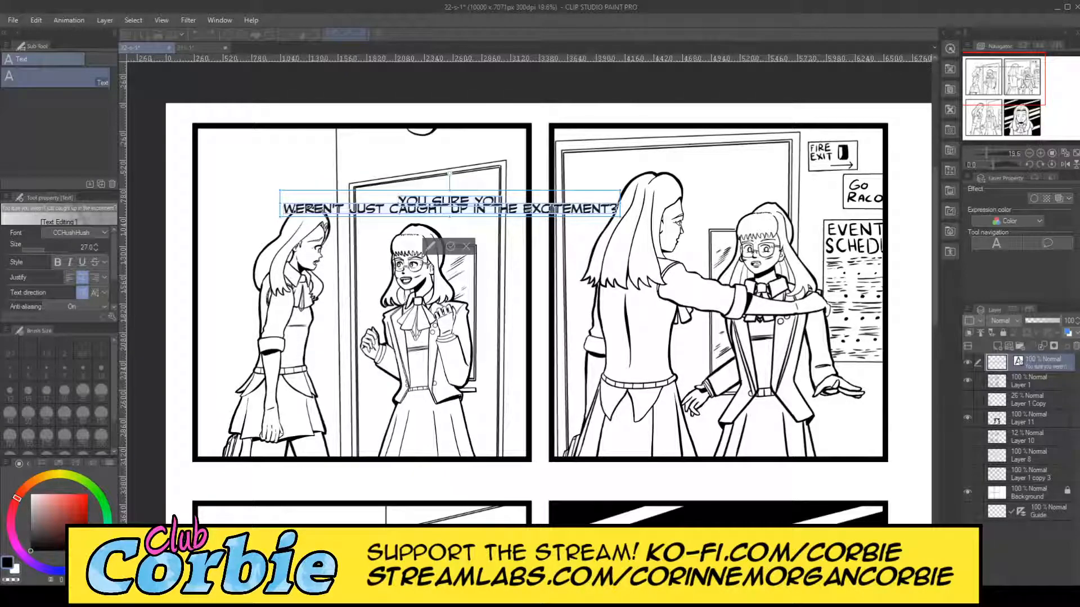
pyautogui.hotkey('alt', 'Down')
pyautogui.hotkey('alt', 'Down')
pyautogui.hotkey('alt', 'Down')
pyautogui.hotkey('alt', 'Down')
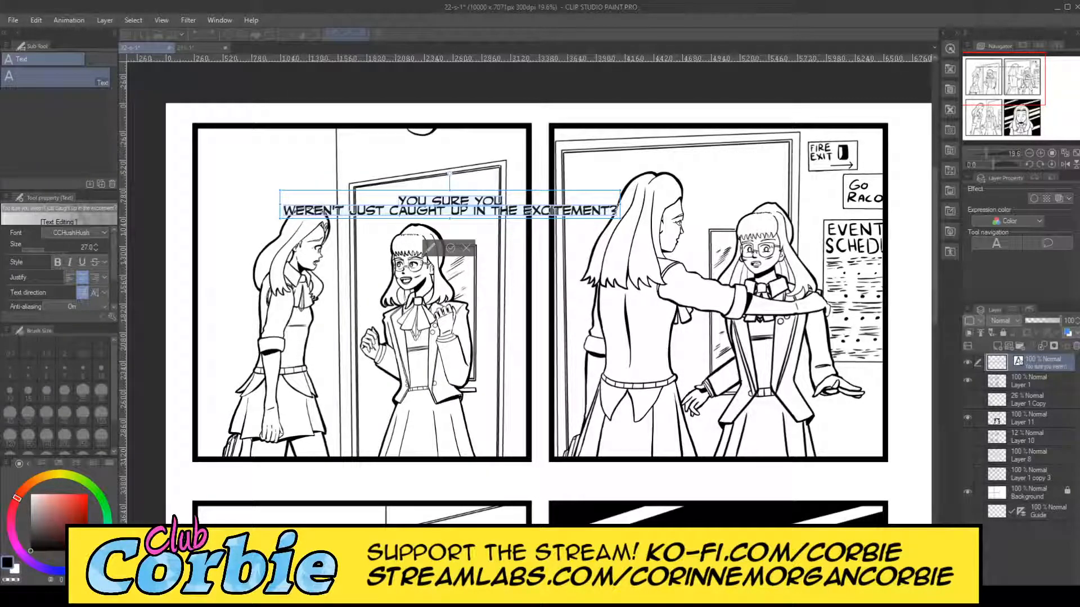
pyautogui.hotkey('alt', 'Down')
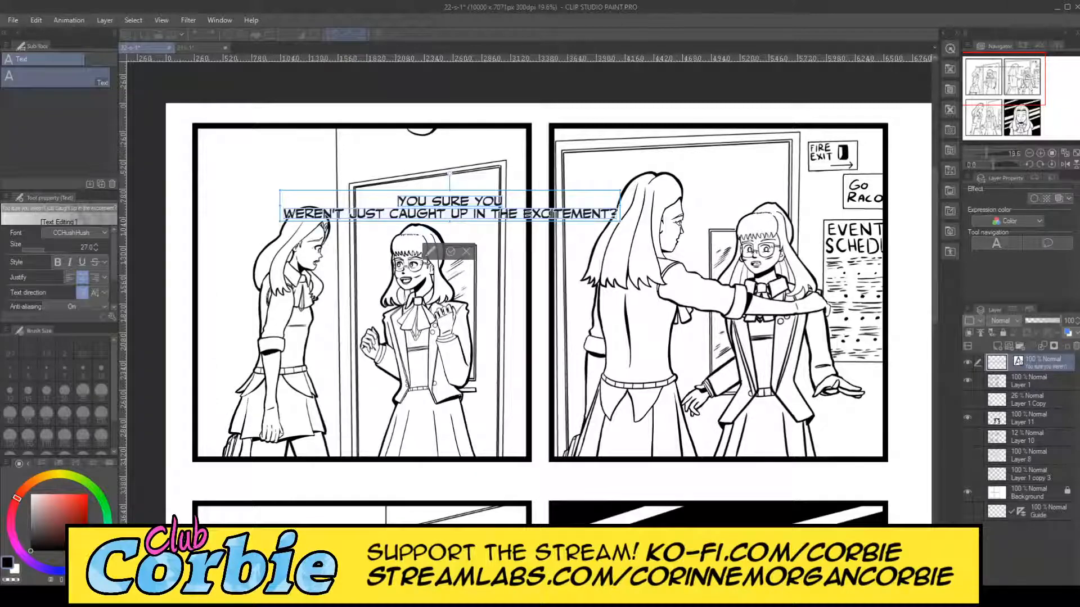
# Break the remaining dialogue into "WEREN'T JUST", "CAUGHT UP IN THE" and "EXCITEMENT?", and move the block above the left woman in the first panel
pyautogui.click(398, 216)
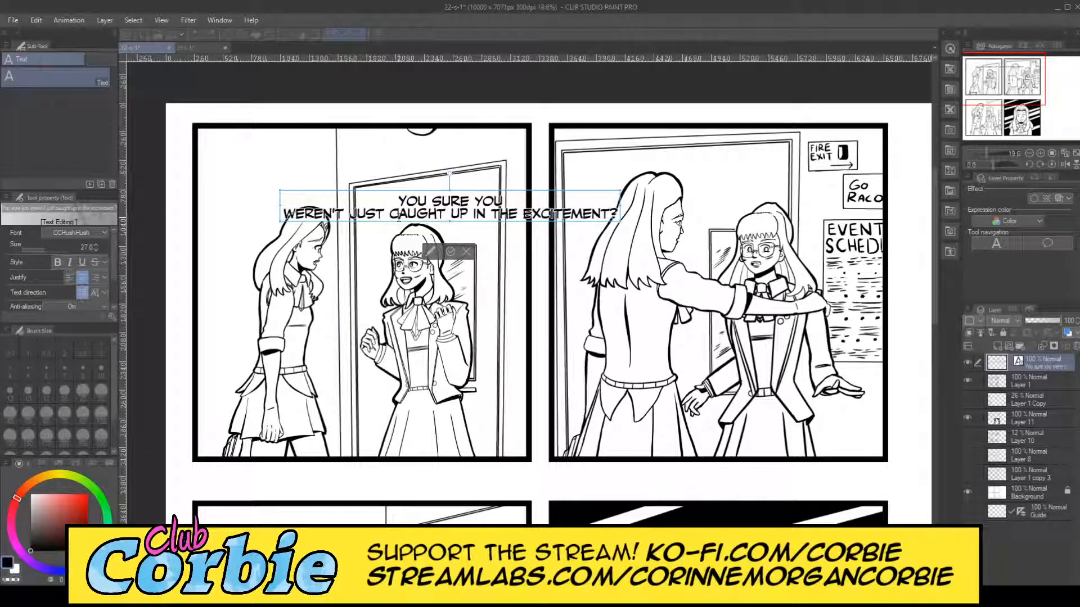
pyautogui.press('BackSpace')
pyautogui.press('Return')
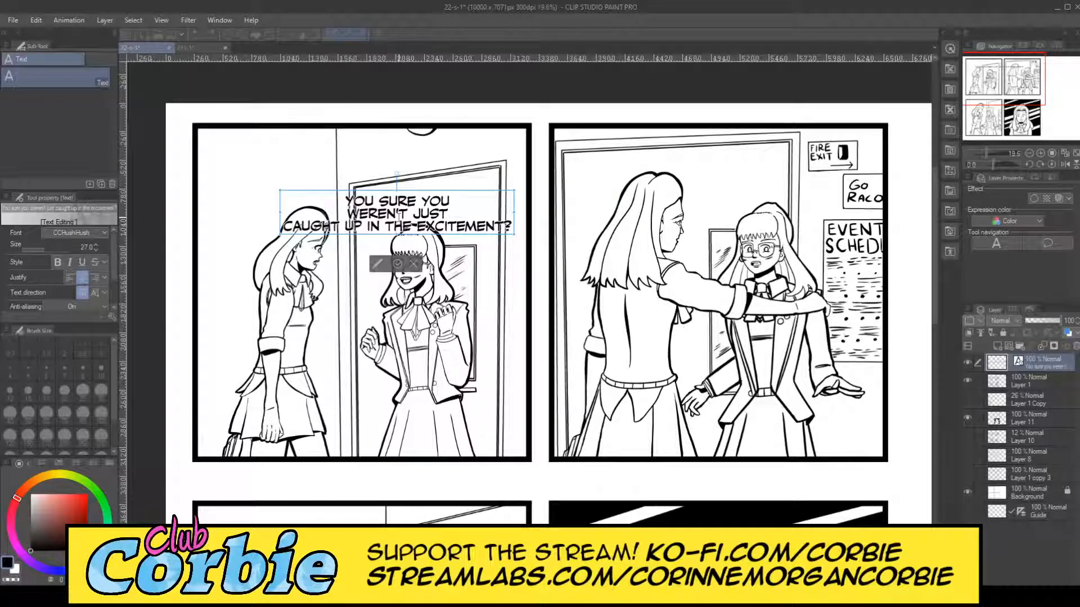
pyautogui.press('BackSpace')
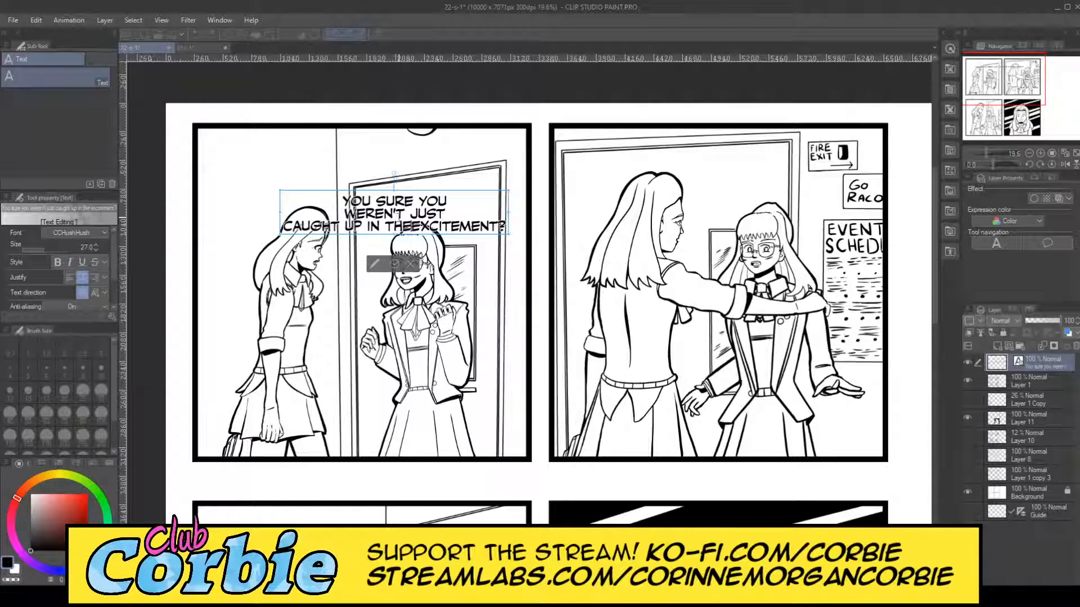
pyautogui.press('Return')
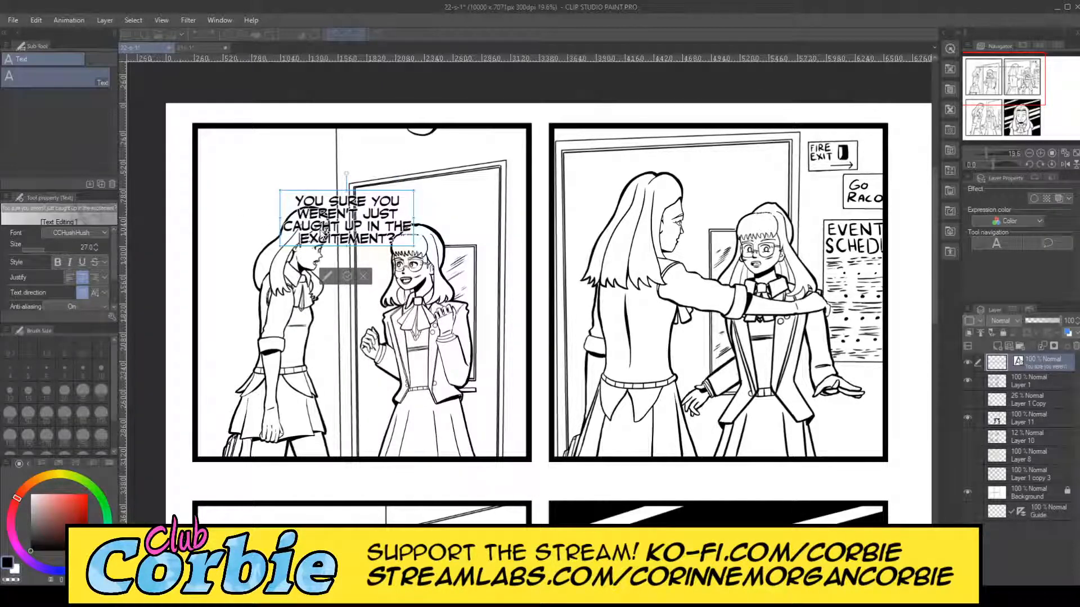
pyautogui.press('k')
pyautogui.moveTo(323, 234); pyautogui.dragTo(270, 190)
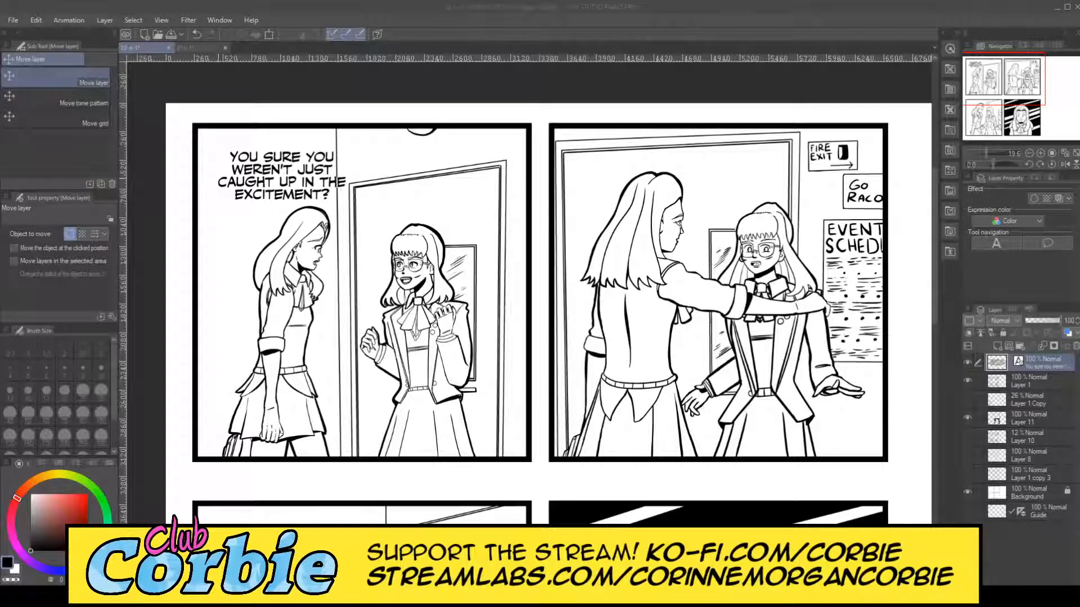
# Duplicate the dialogue text layer and move the copy down between the two women in the first panel
pyautogui.press('/')
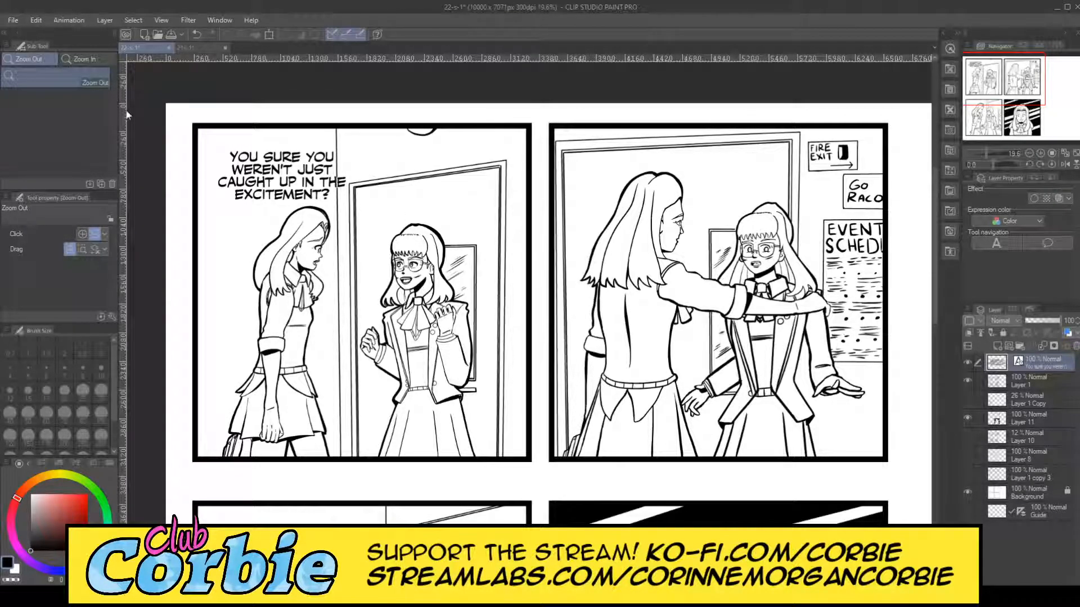
pyautogui.click(102, 22)
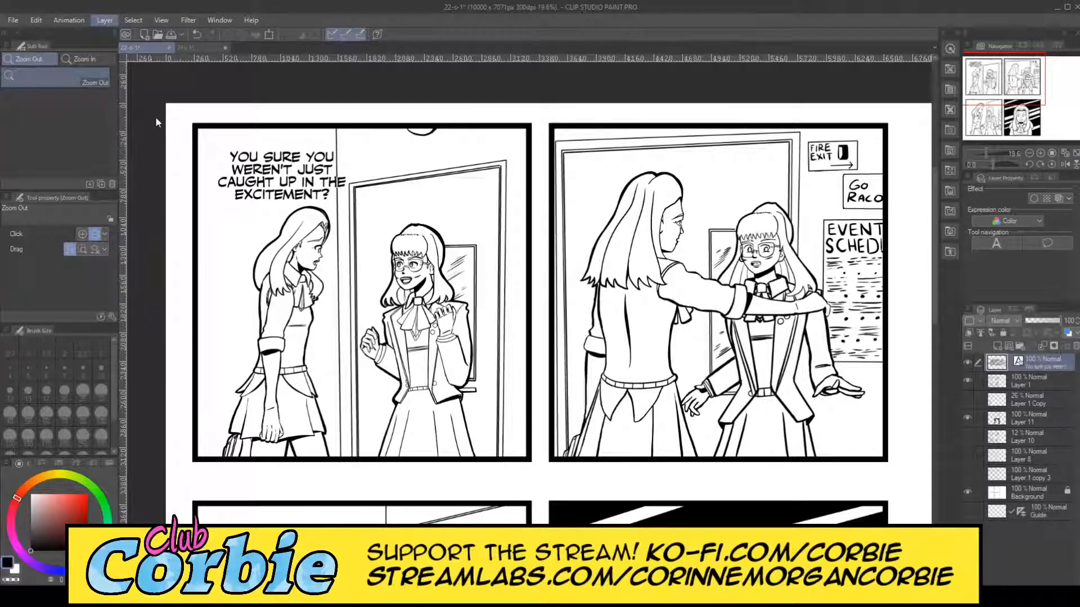
pyautogui.click(149, 147)
pyautogui.press('k')
pyautogui.moveTo(318, 171); pyautogui.dragTo(401, 365)
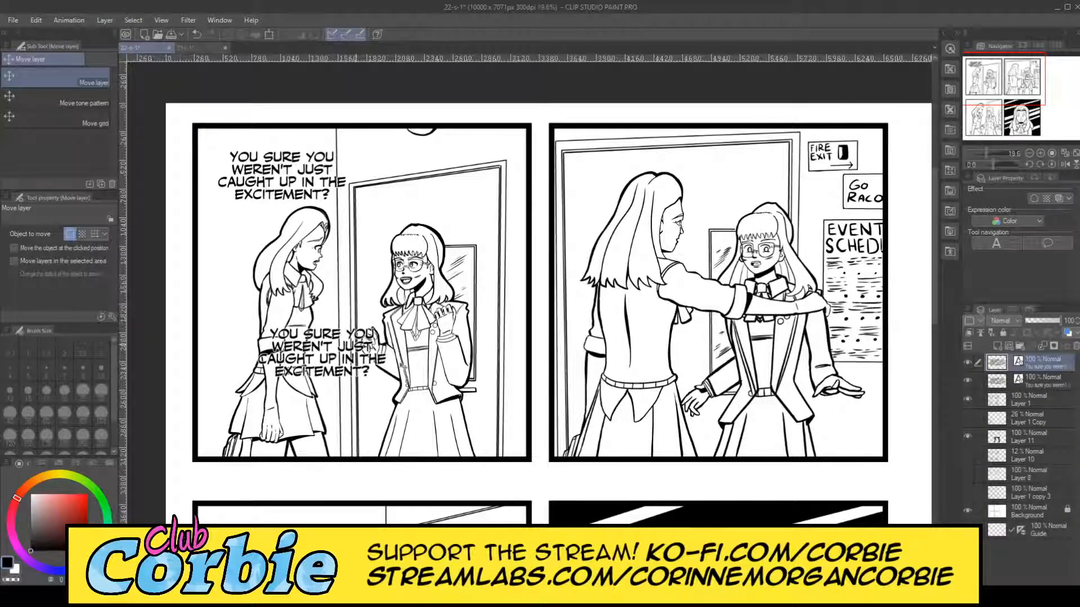
pyautogui.moveTo(471, 458); pyautogui.dragTo(469, 460)
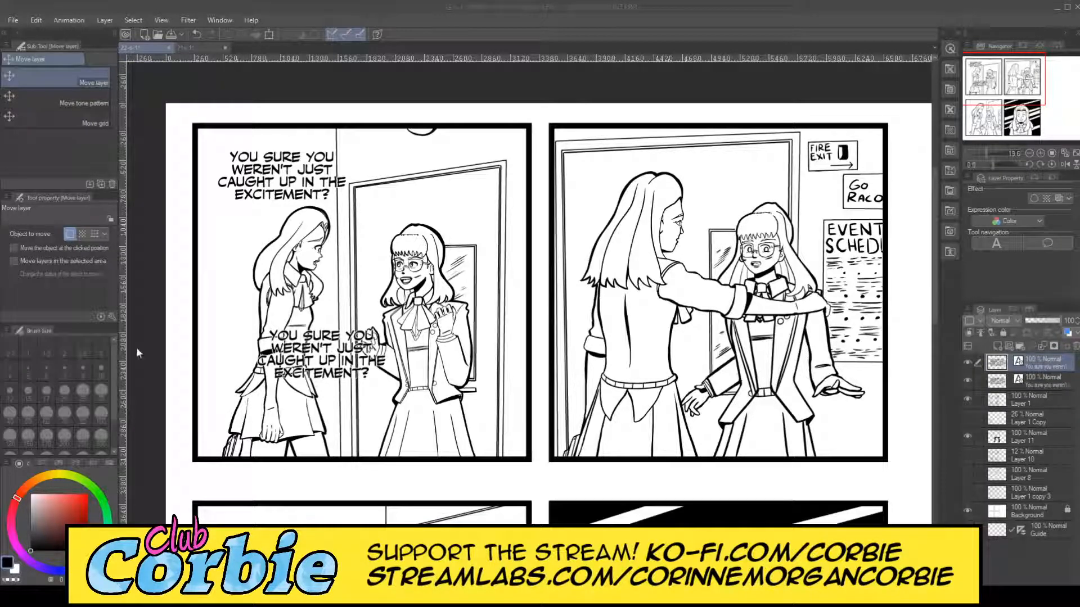
# Replace the copy's text with "NO, SHE / WAS THE / REAL DEAL!" on three lines and shift it slightly left over the left woman's waist
pyautogui.press('t')
pyautogui.click(321, 354)
pyautogui.hotkey('ctrl', 'a')
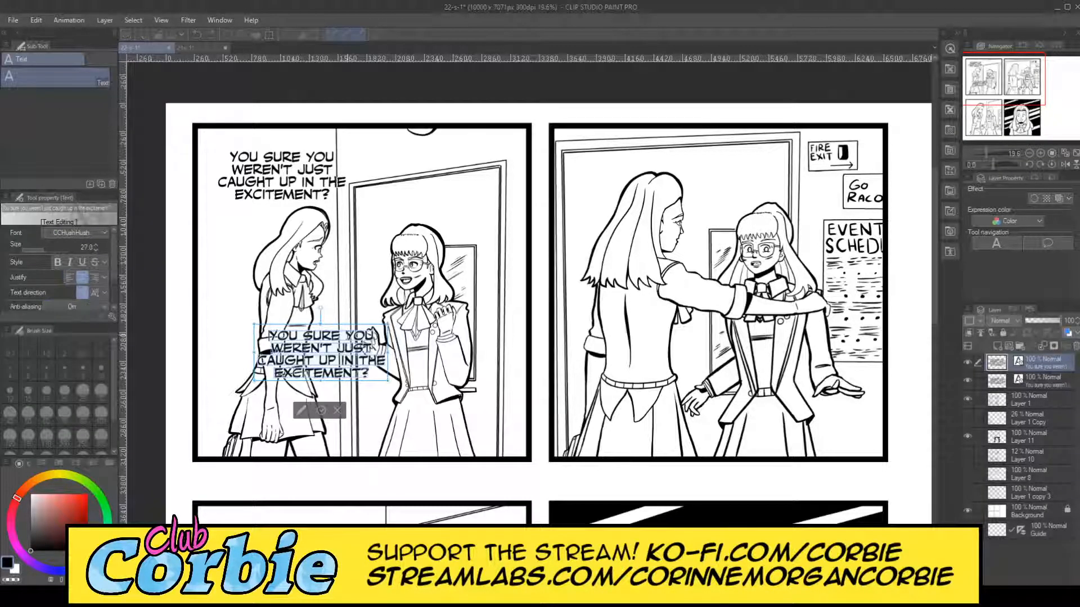
pyautogui.write('NO, SHE WAS THE REAL DEAL!')
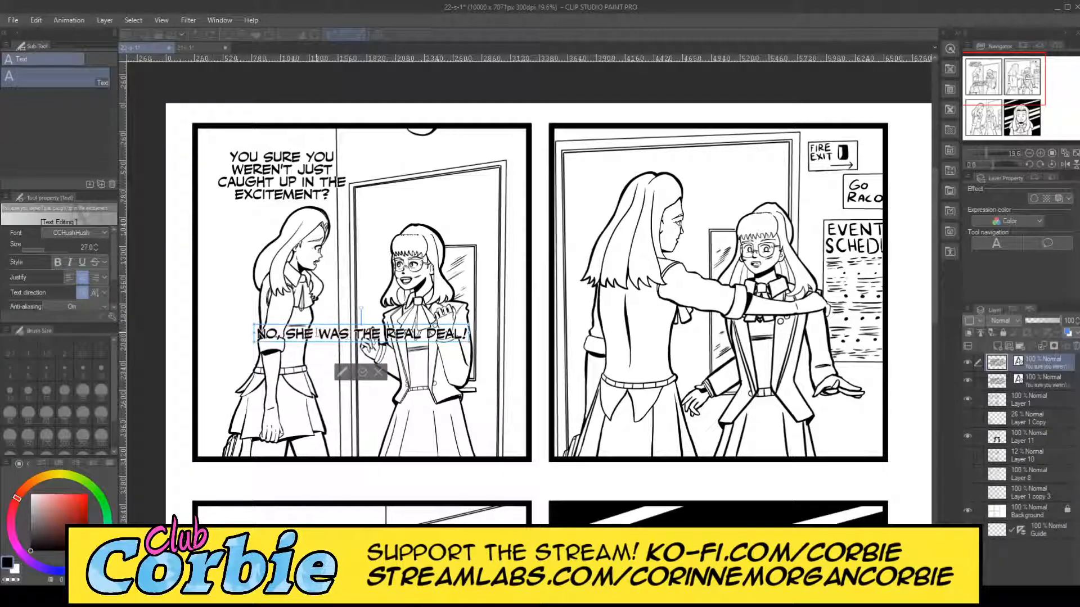
pyautogui.click(315, 334)
pyautogui.press('Return')
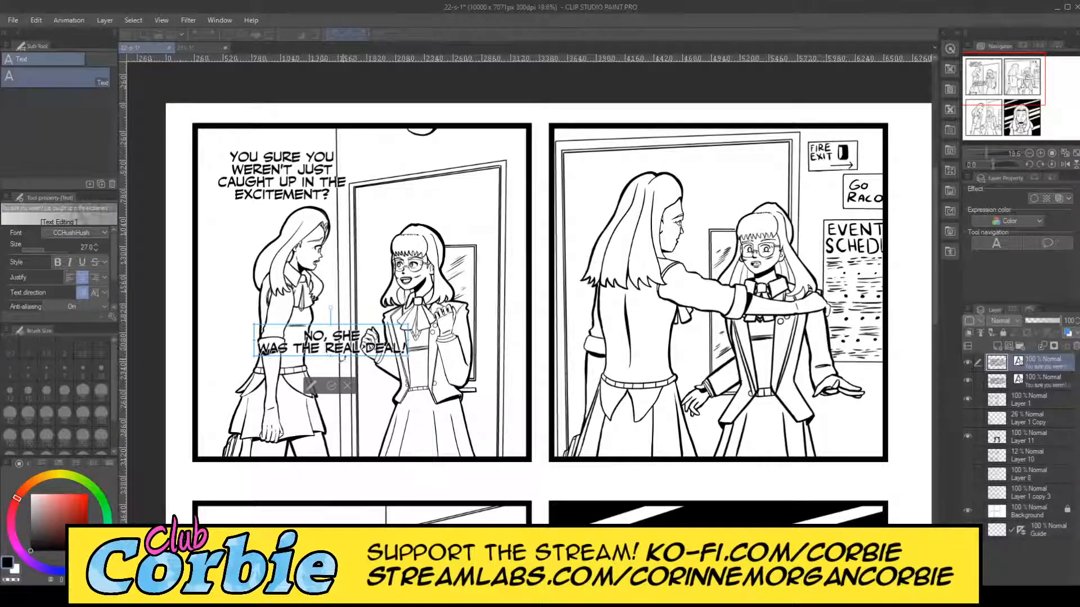
pyautogui.press('Return')
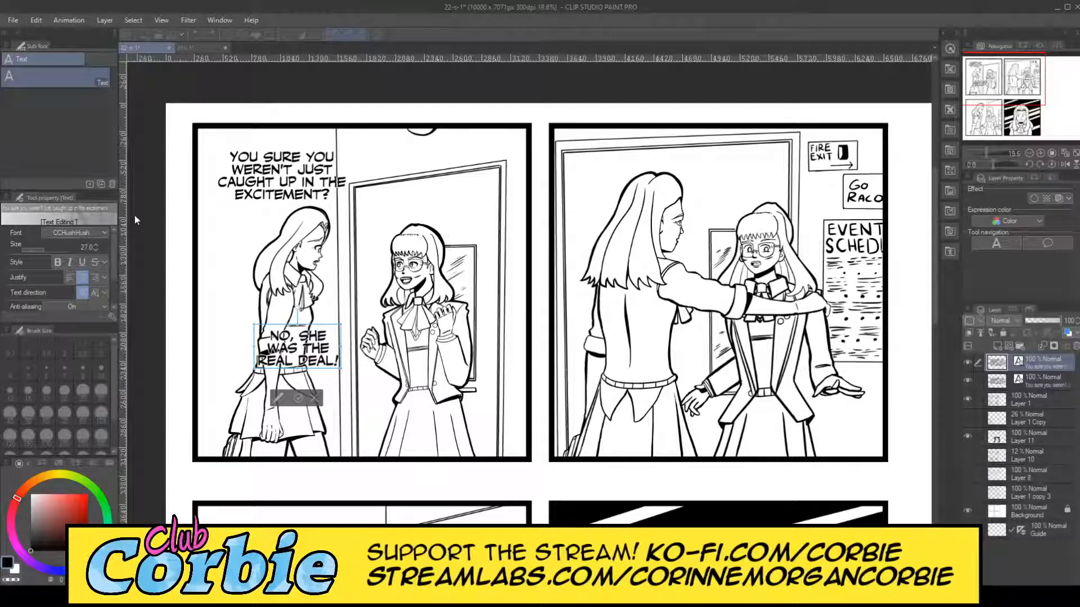
pyautogui.press('k')
pyautogui.moveTo(264, 343); pyautogui.dragTo(250, 345)
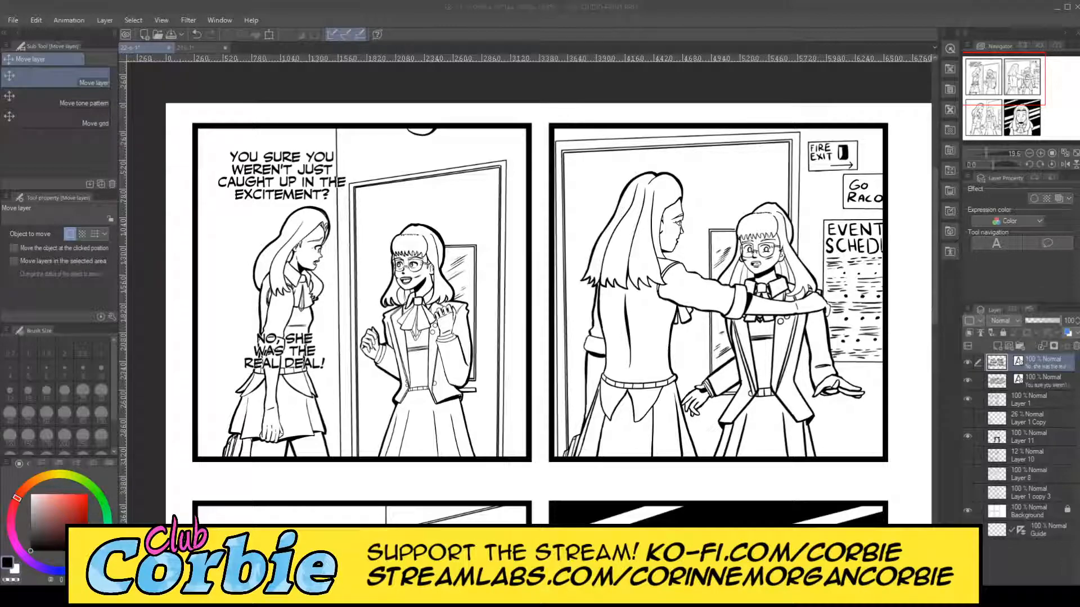
# Duplicate the "NO, SHE WAS THE REAL DEAL!" text layer and move the copy over the right woman's skirt in the first panel
pyautogui.click(104, 20)
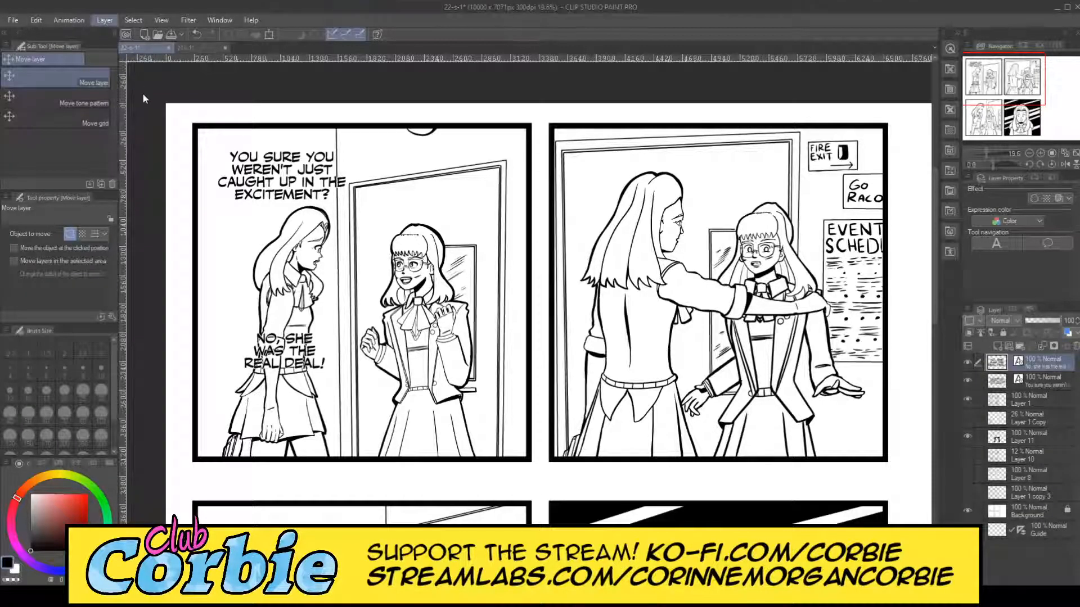
pyautogui.click(155, 113)
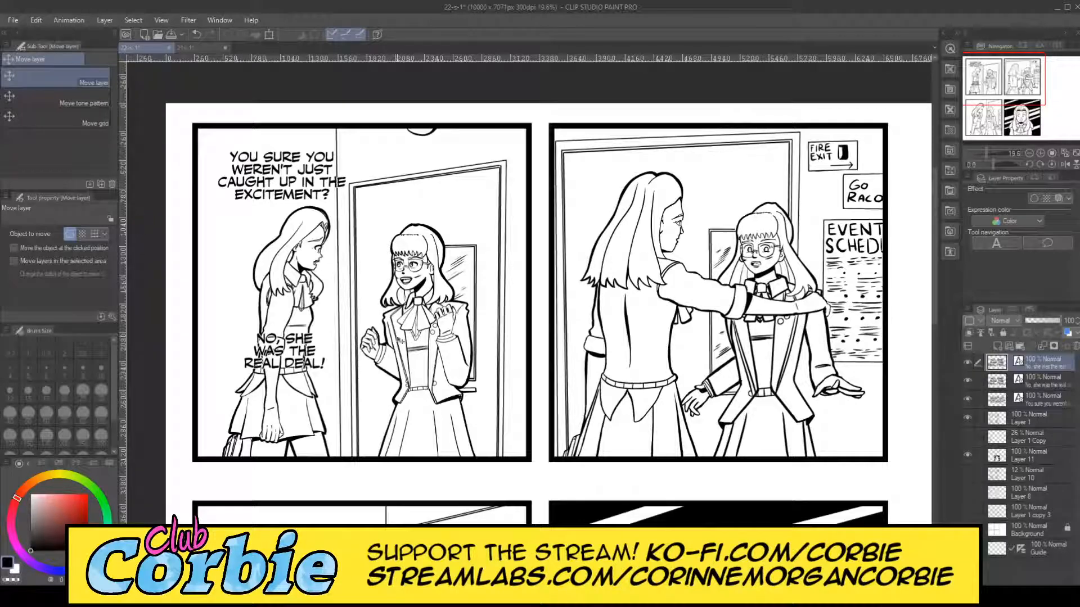
pyautogui.moveTo(450, 364); pyautogui.dragTo(452, 367)
pyautogui.moveTo(329, 348); pyautogui.dragTo(396, 374)
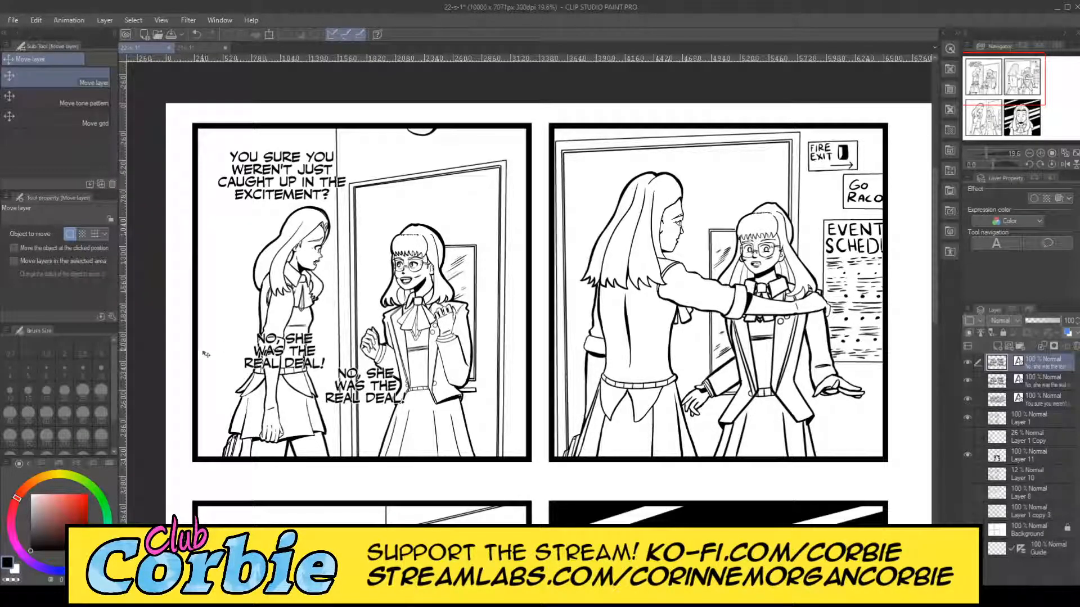
pyautogui.press('t')
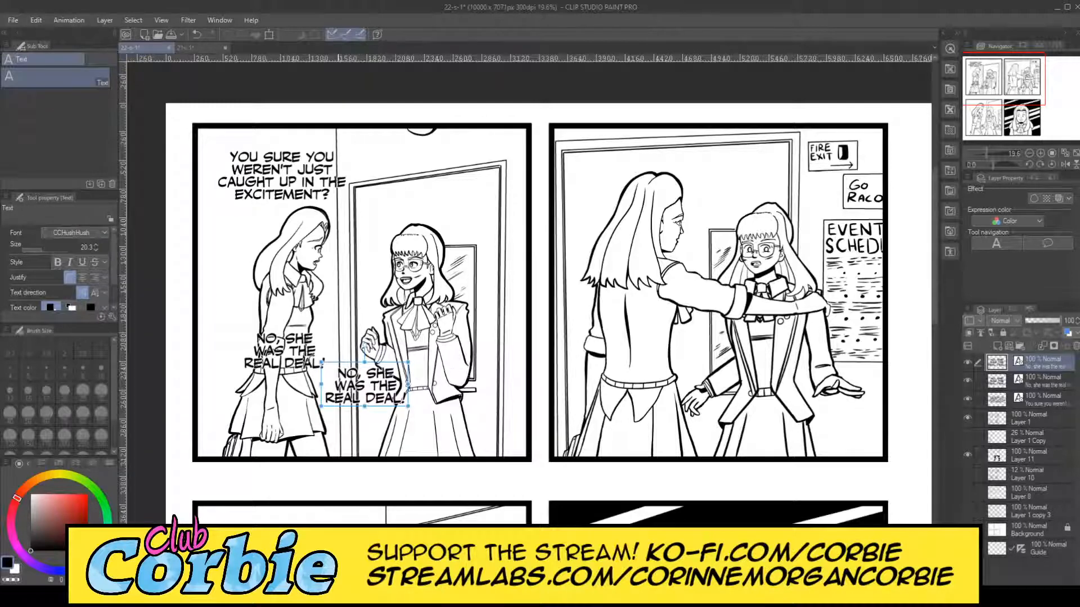
pyautogui.press('v')
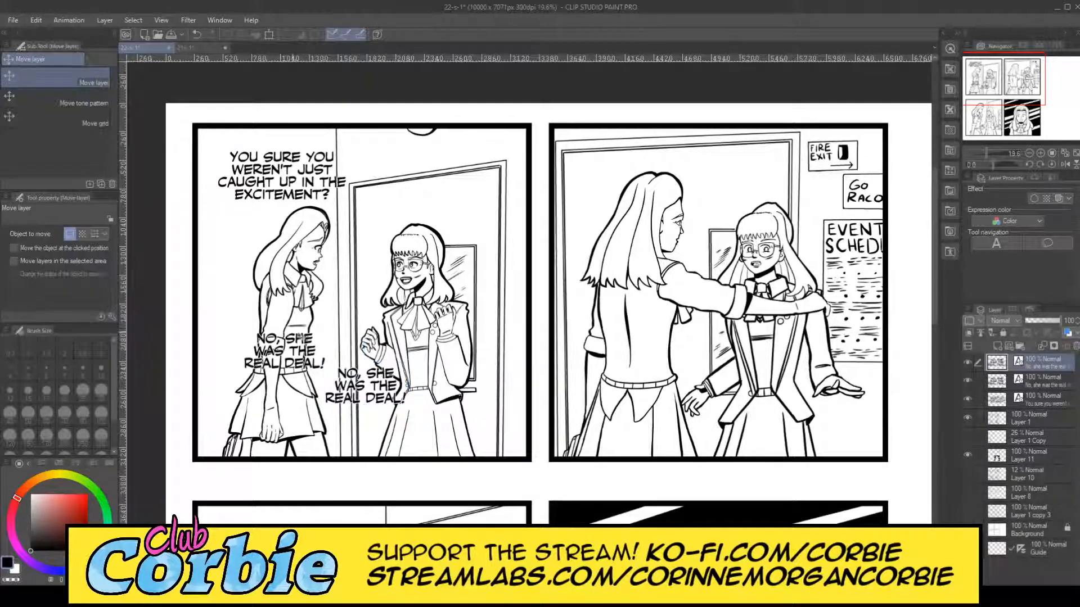
pyautogui.moveTo(419, 413); pyautogui.dragTo(463, 435)
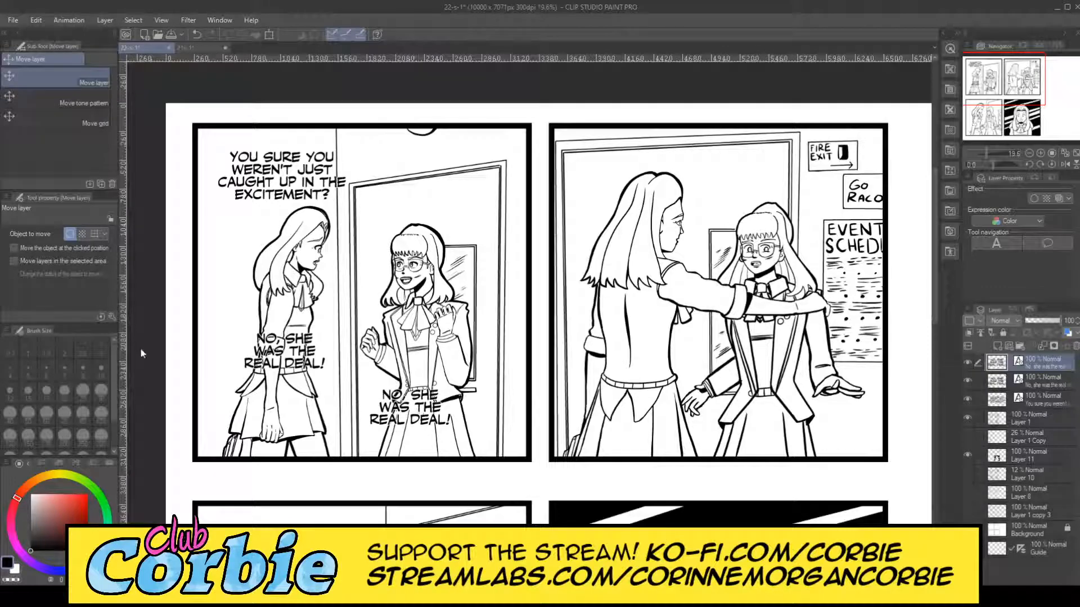
# Rebreak the left woman's "NO, SHE WAS THE REAL DEAL!" text into four lines: "NO,", "SHE WAS", "THE REAL" and "DEAL!"
pyautogui.press('t')
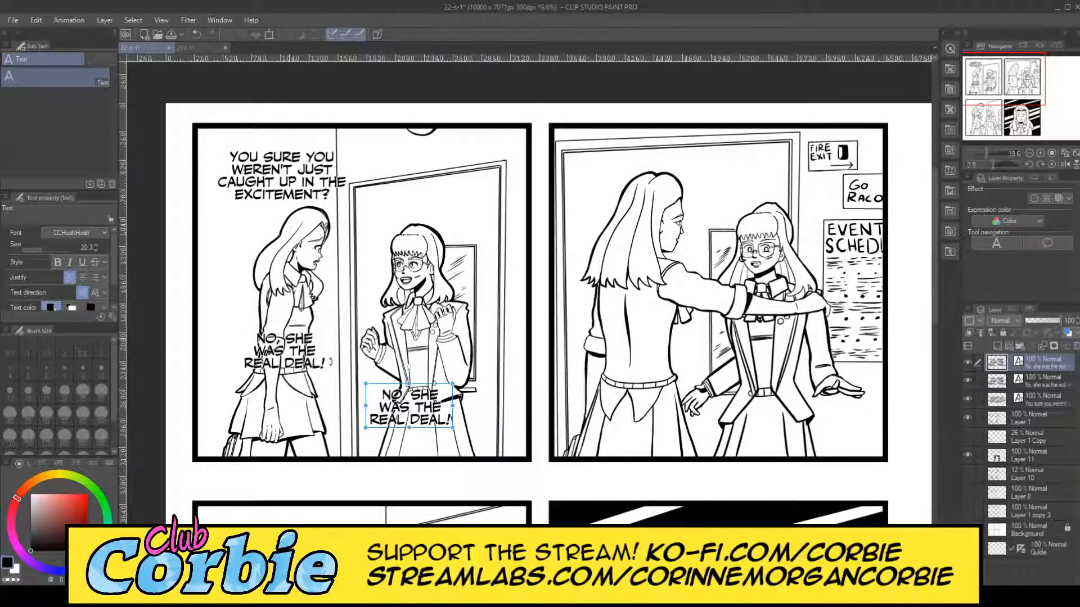
pyautogui.click(331, 363)
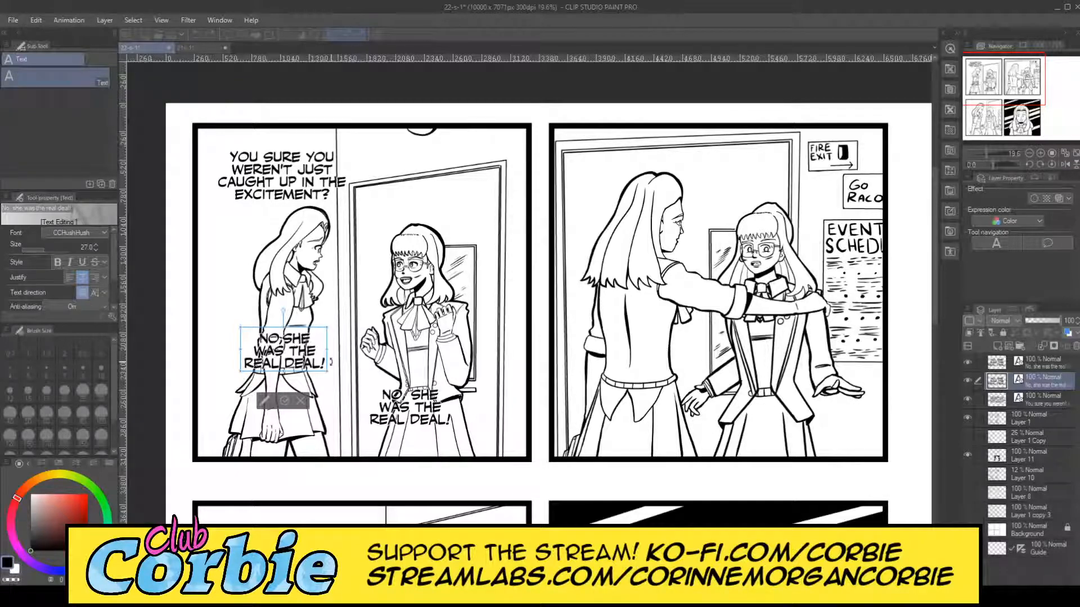
pyautogui.press('Return')
pyautogui.press('Right')
pyautogui.press('Right')
pyautogui.press('Right')
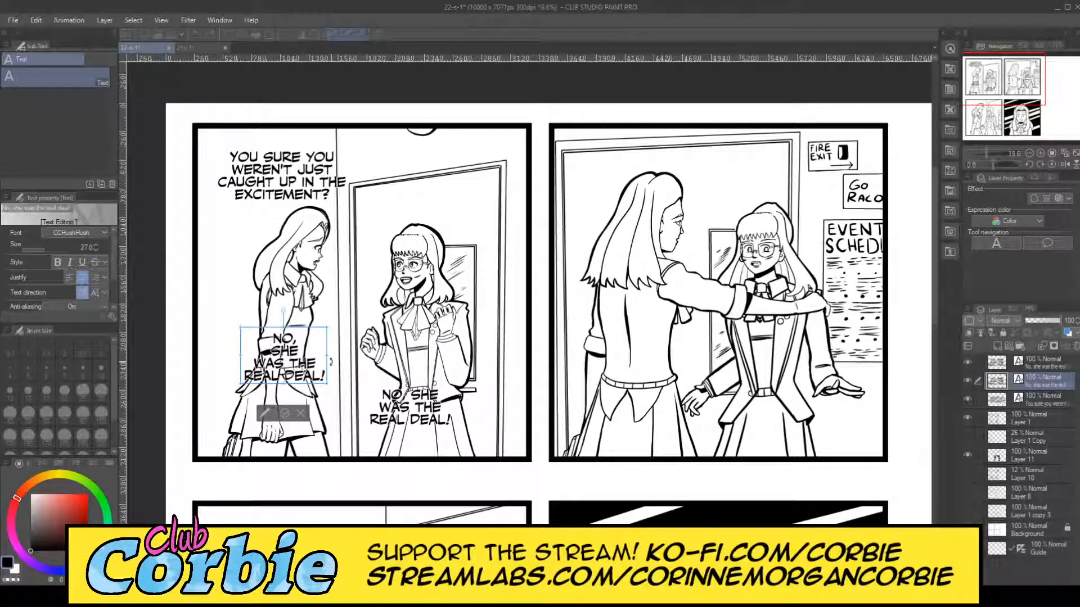
pyautogui.press('BackSpace')
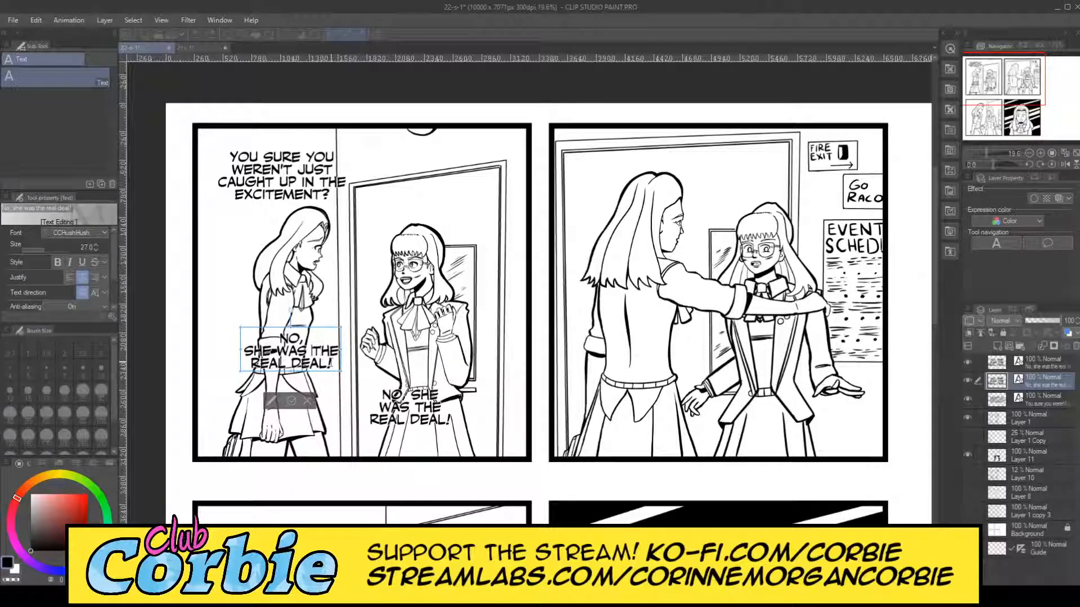
pyautogui.press('Return')
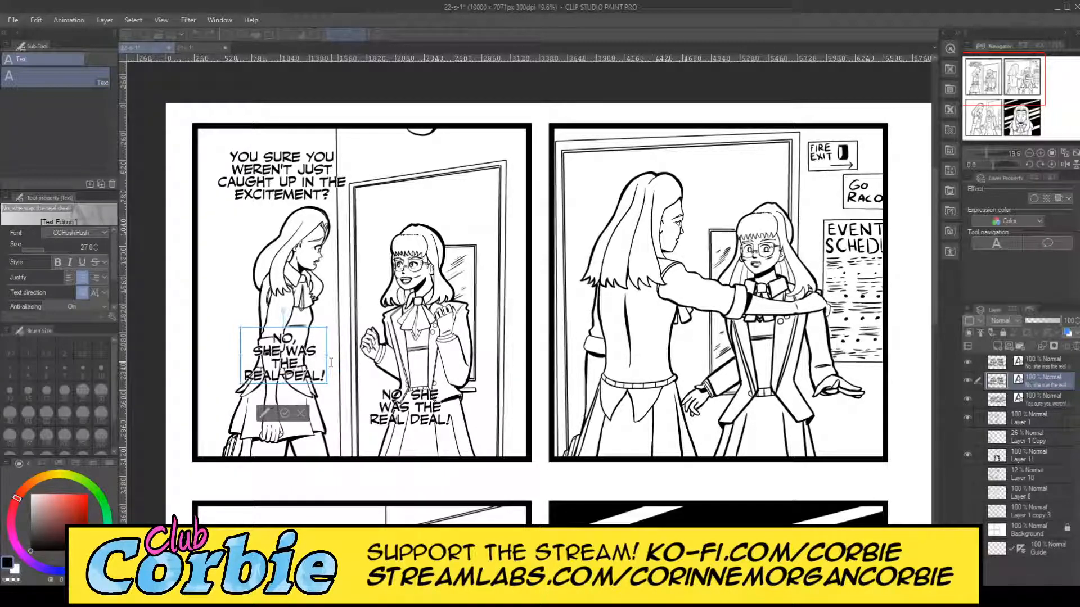
pyautogui.press('BackSpace')
pyautogui.press('Right')
pyautogui.press('Right')
pyautogui.press('Right')
pyautogui.press('Right')
pyautogui.press('Return')
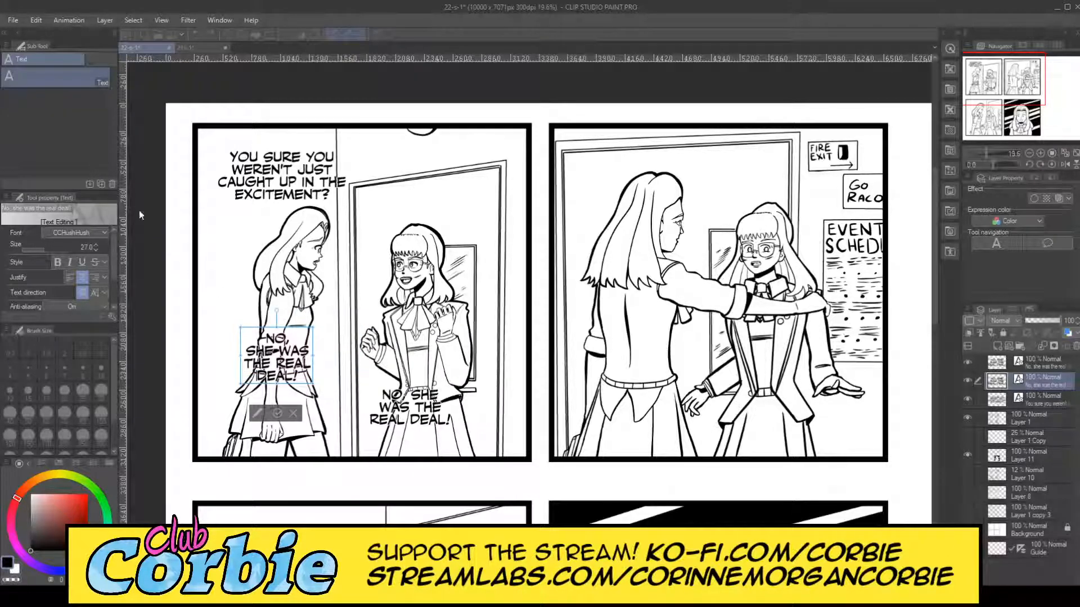
pyautogui.press('k')
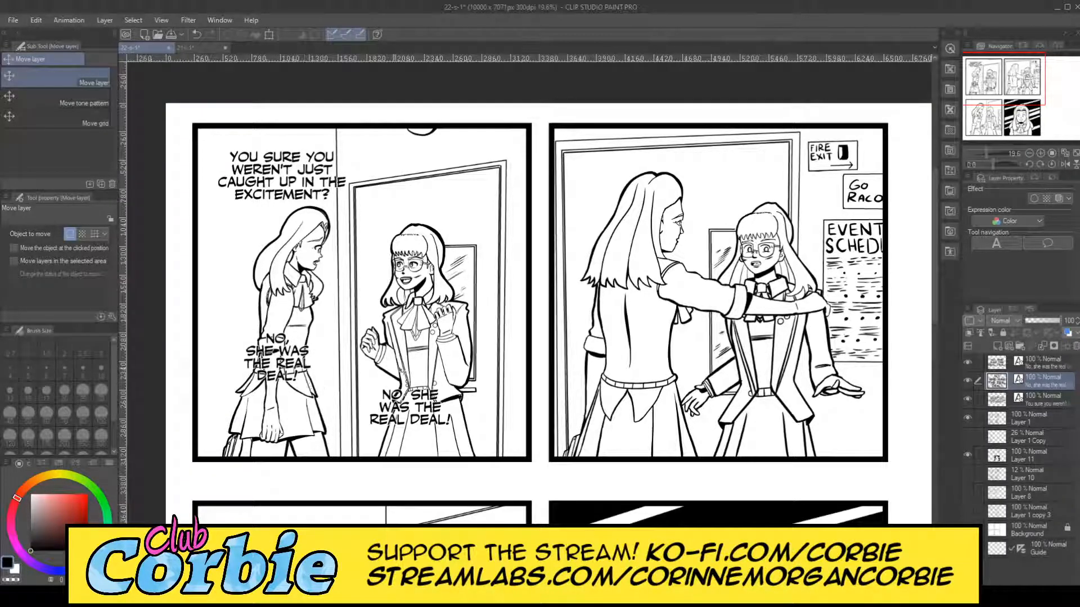
pyautogui.press('/')
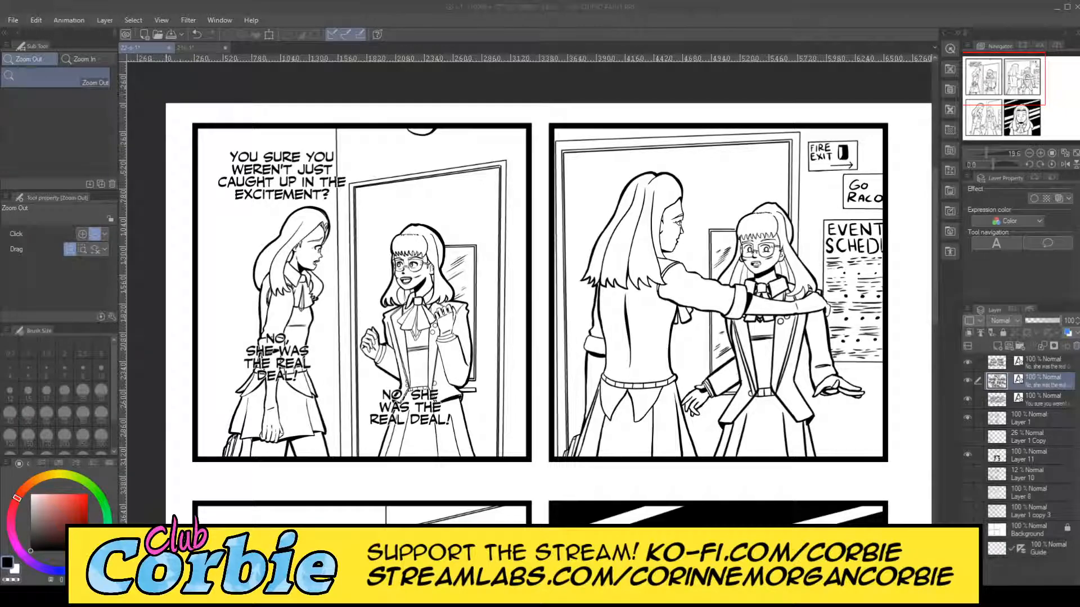
# Replace the text over the right woman's skirt with "SHE HAD THESE GHOST BIRD WINGS, AND HI-TECH ARMOR, AND SHE WAS FLYING AROUND DISHING OUT JUSTICE LIKE... BAM!"
pyautogui.press('t')
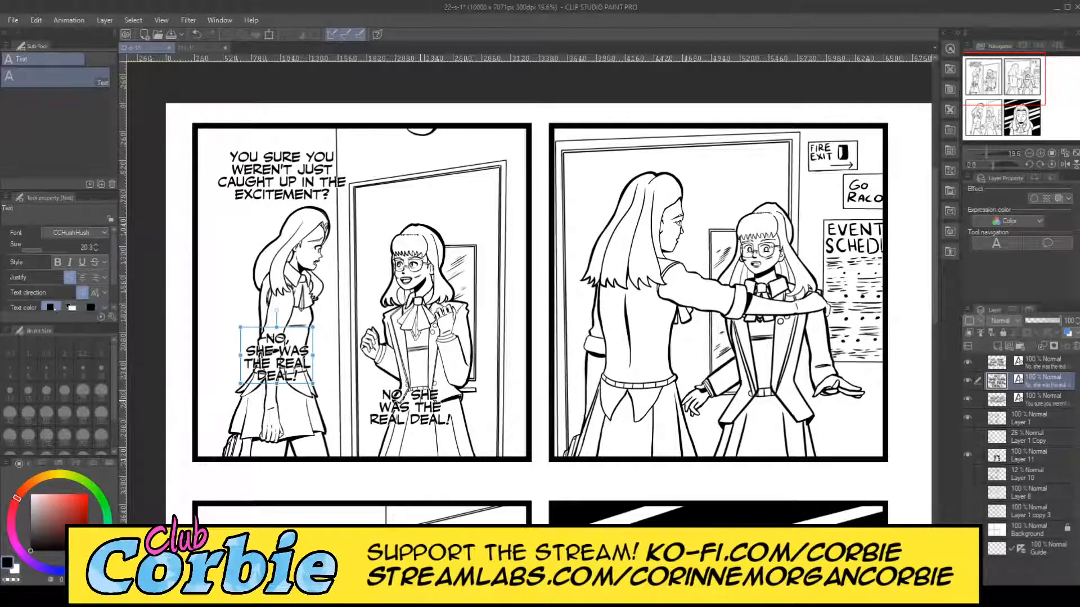
pyautogui.click(409, 406)
pyautogui.hotkey('ctrl', 'a')
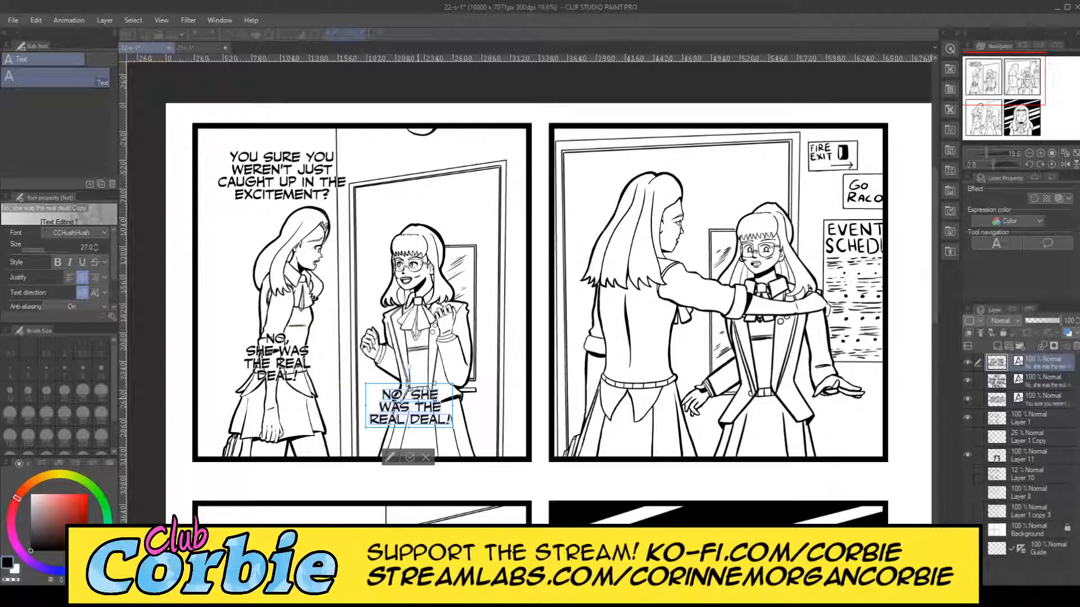
pyautogui.write('SHE HAD THESE GHOST BIRD WINGS AND HI-TECH ARMOR, AND SHE WAS FLYING')
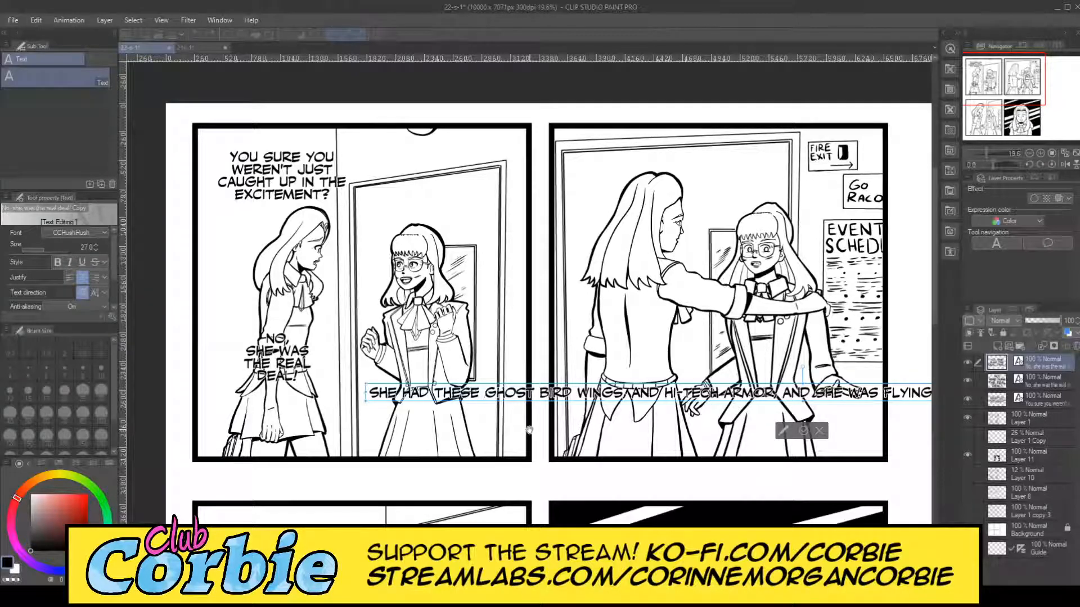
# Break the new dialogue into seven lines after "THESE", "WINGS,", "ARMOR,", "FLYING", "OUT" and "LIKE...", leaving "BAM!" on its own line
pyautogui.press('Return')
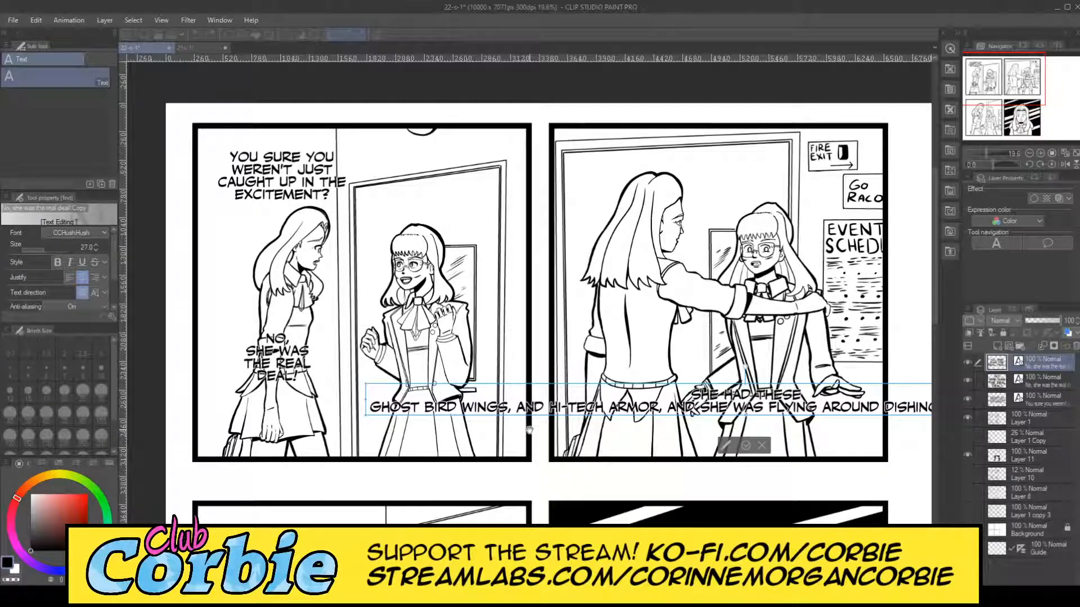
pyautogui.press('Return')
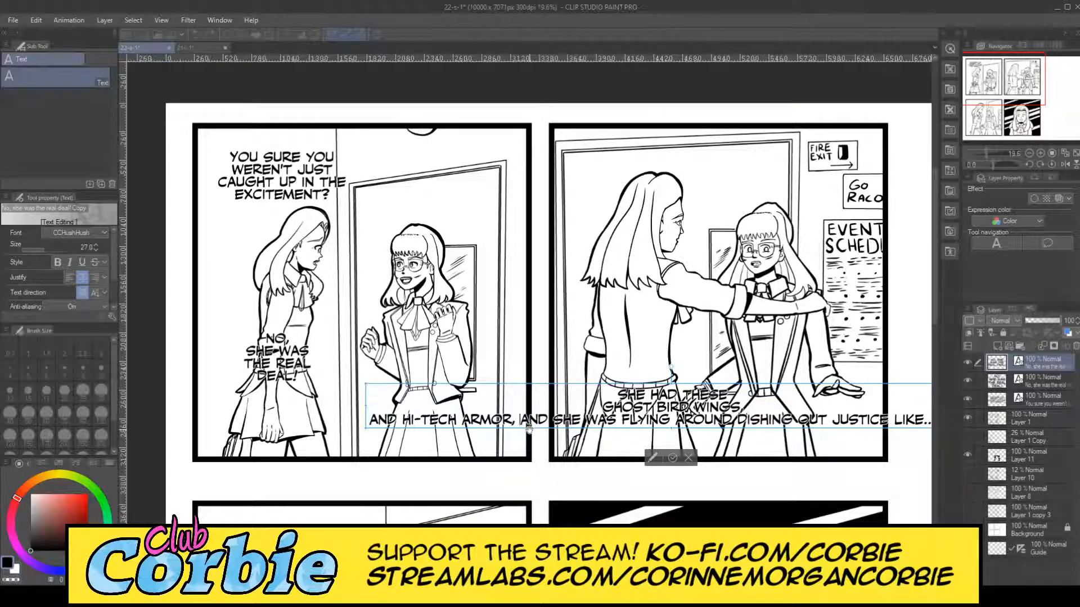
pyautogui.press('Return')
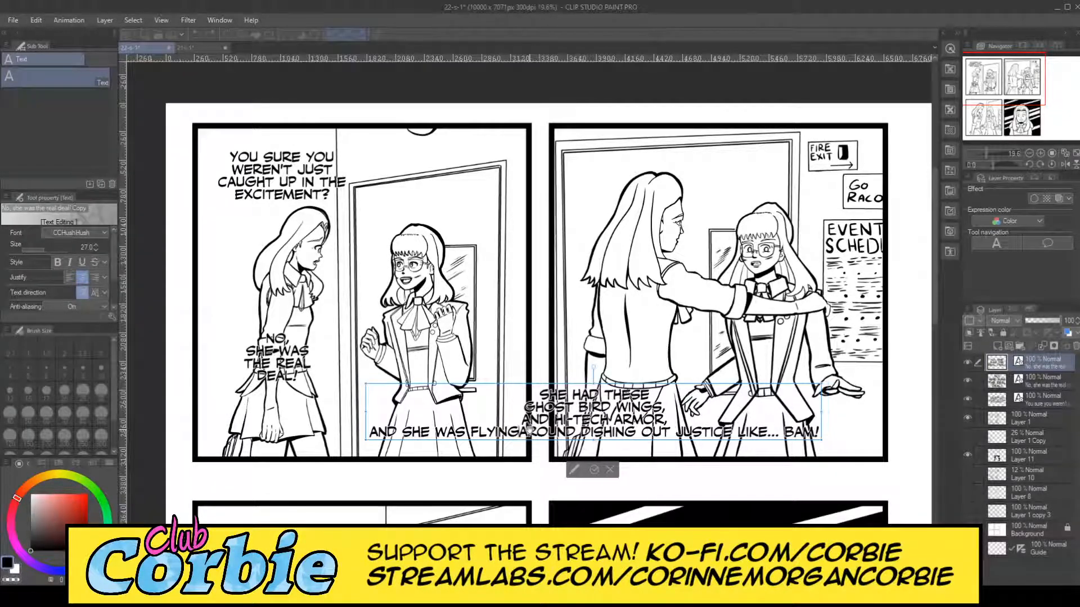
pyautogui.press('Return')
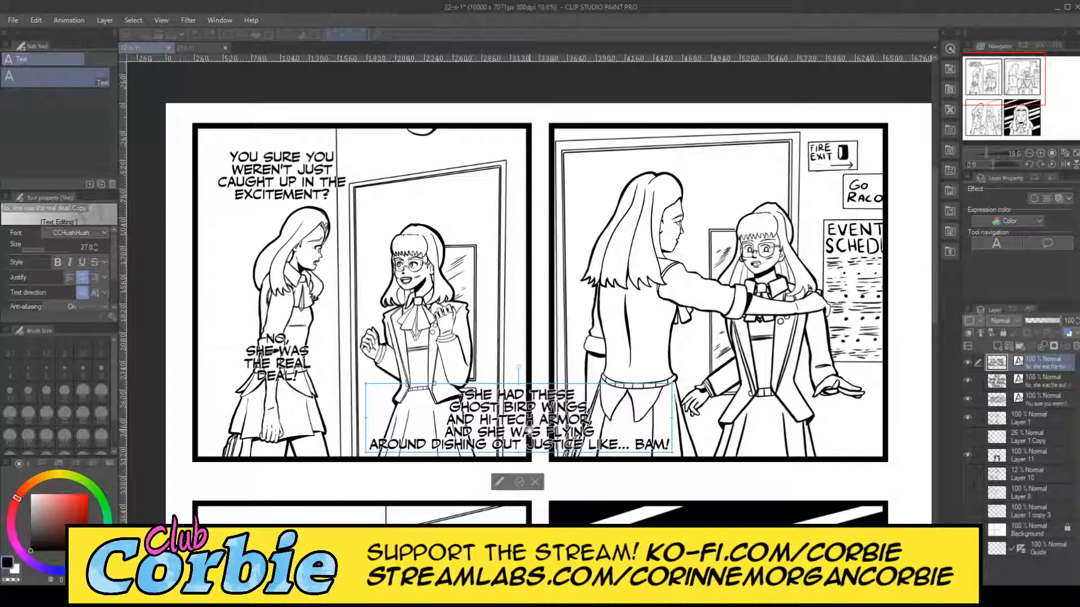
pyautogui.press('BackSpace')
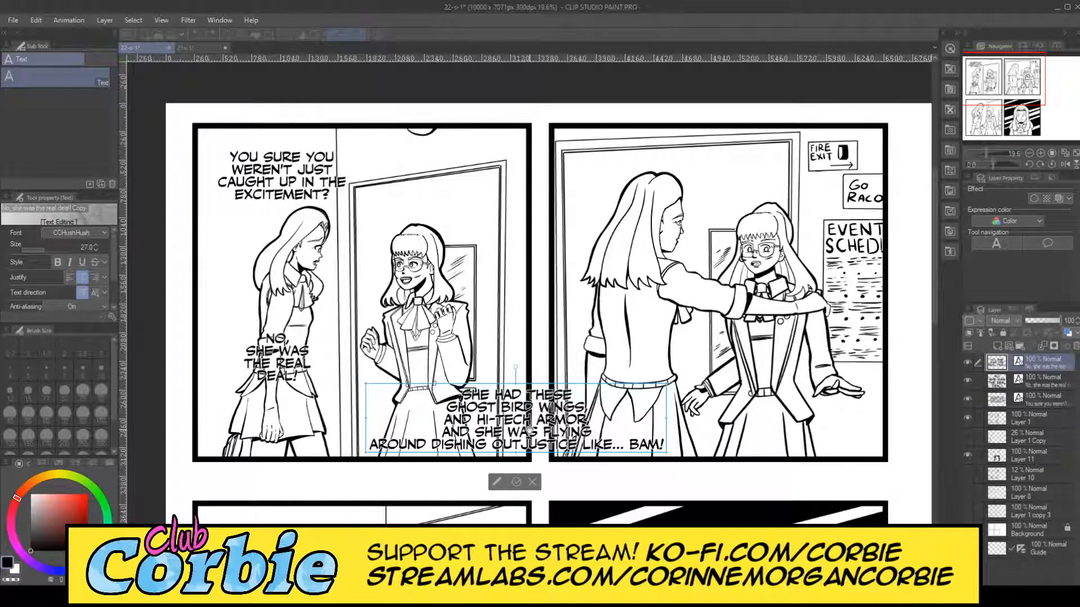
pyautogui.press('Return')
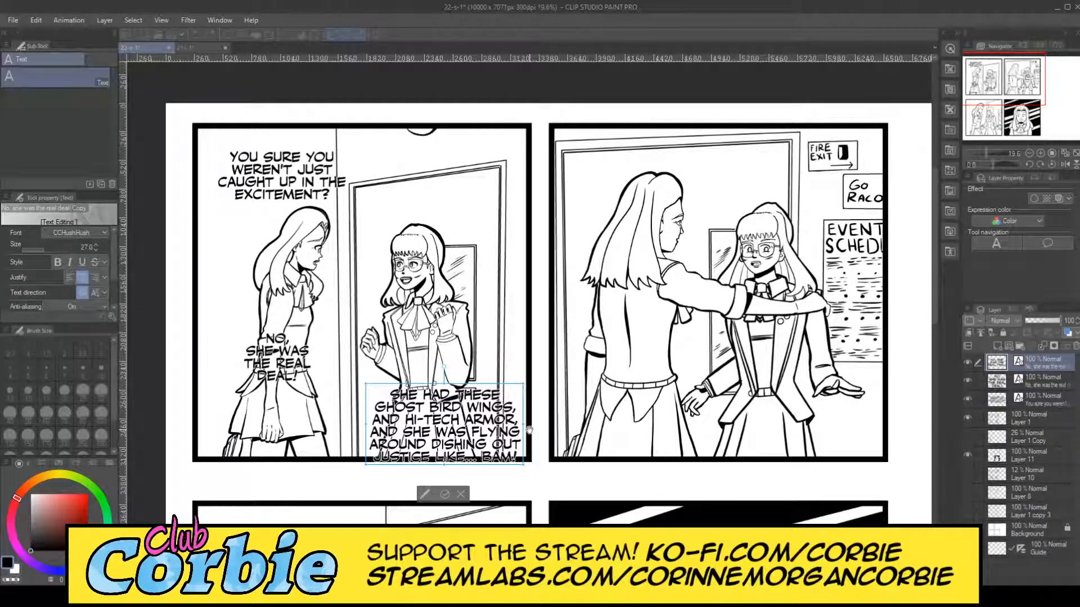
pyautogui.press('Return')
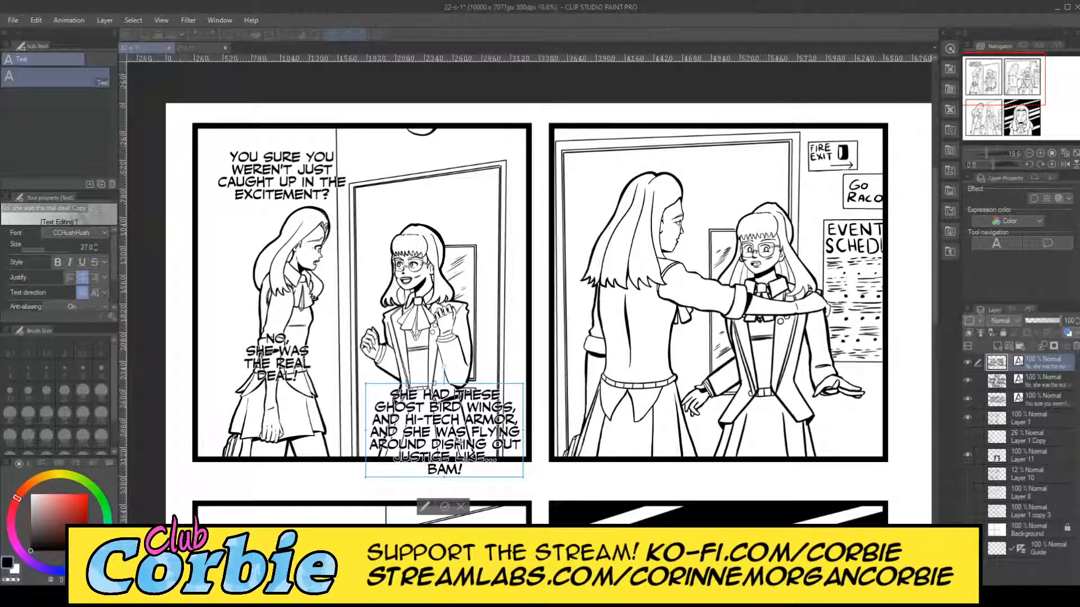
# Move the seven-line dialogue up and left inside the first panel, and shift the "NO, SHE WAS THE REAL DEAL!" block right and slightly up
pyautogui.press('k')
pyautogui.moveTo(449, 438); pyautogui.dragTo(429, 404)
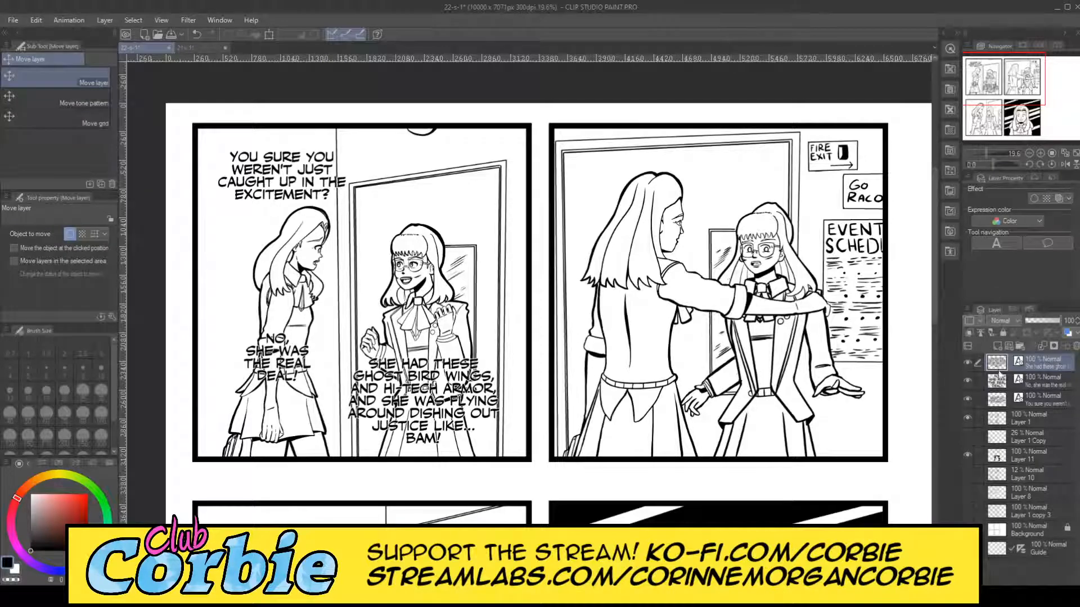
pyautogui.click(1019, 385)
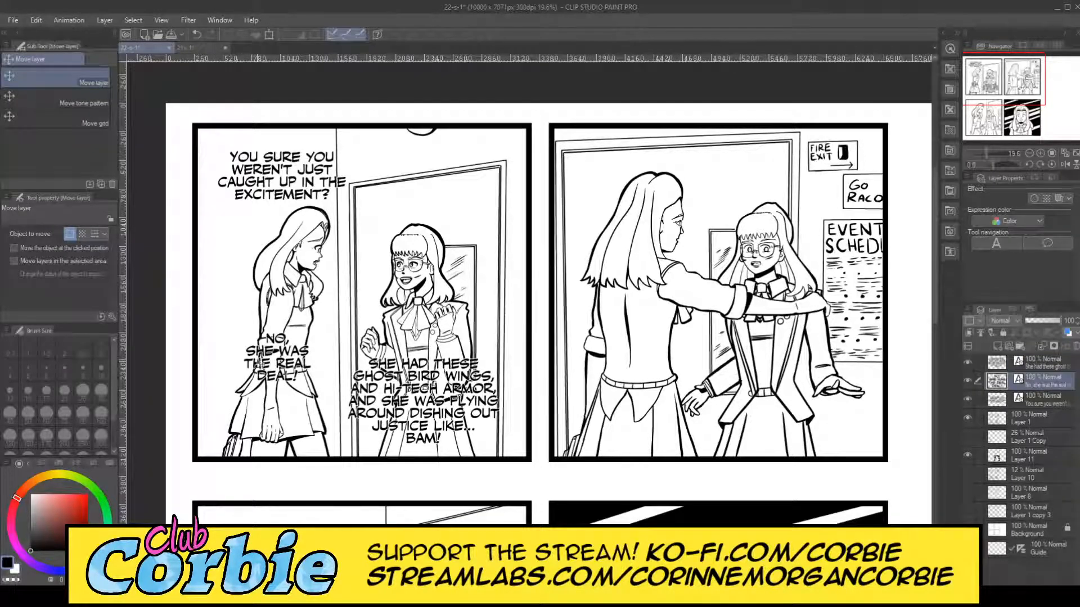
pyautogui.moveTo(280, 359); pyautogui.dragTo(316, 357)
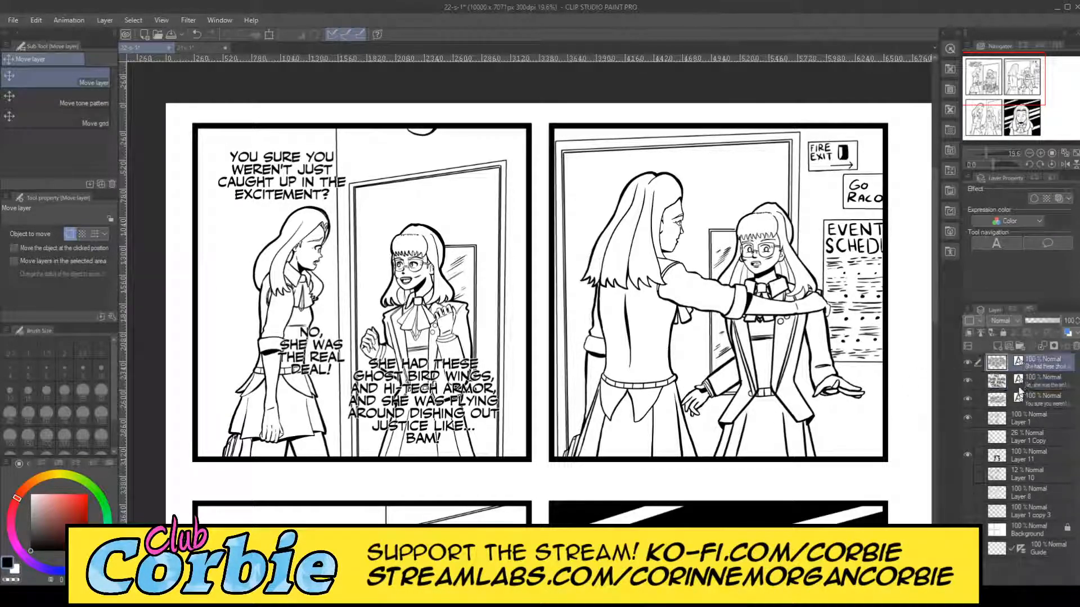
pyautogui.moveTo(419, 403)
pyautogui.mouseDown()
pyautogui.moveTo(429, 406)
pyautogui.moveTo(413, 397)
pyautogui.mouseUp()
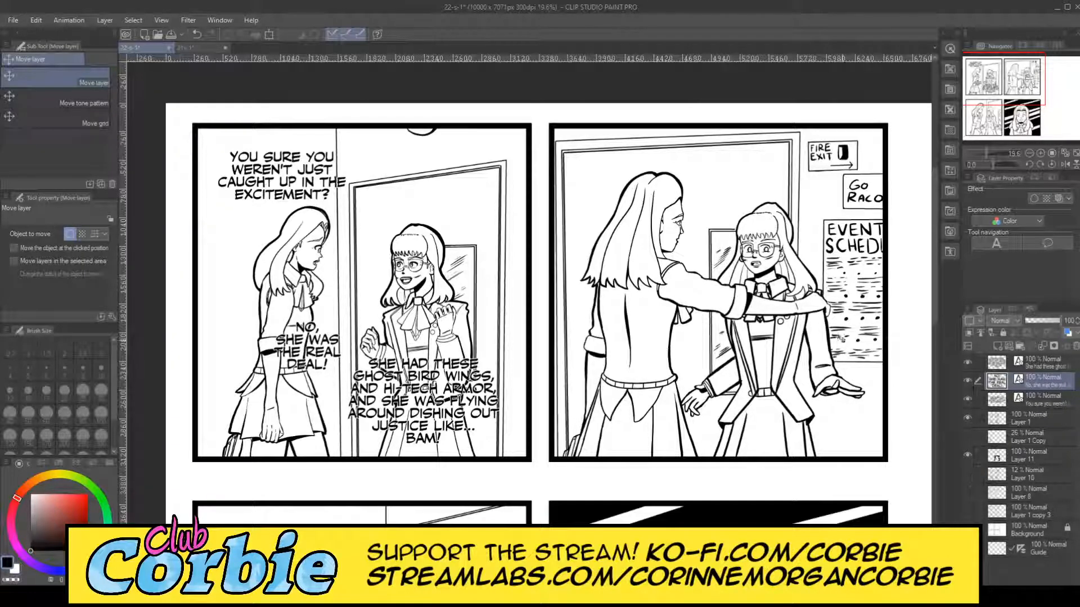
# Make the word "BAM!" bold at the end of the seven-line dialogue
pyautogui.click(1037, 363)
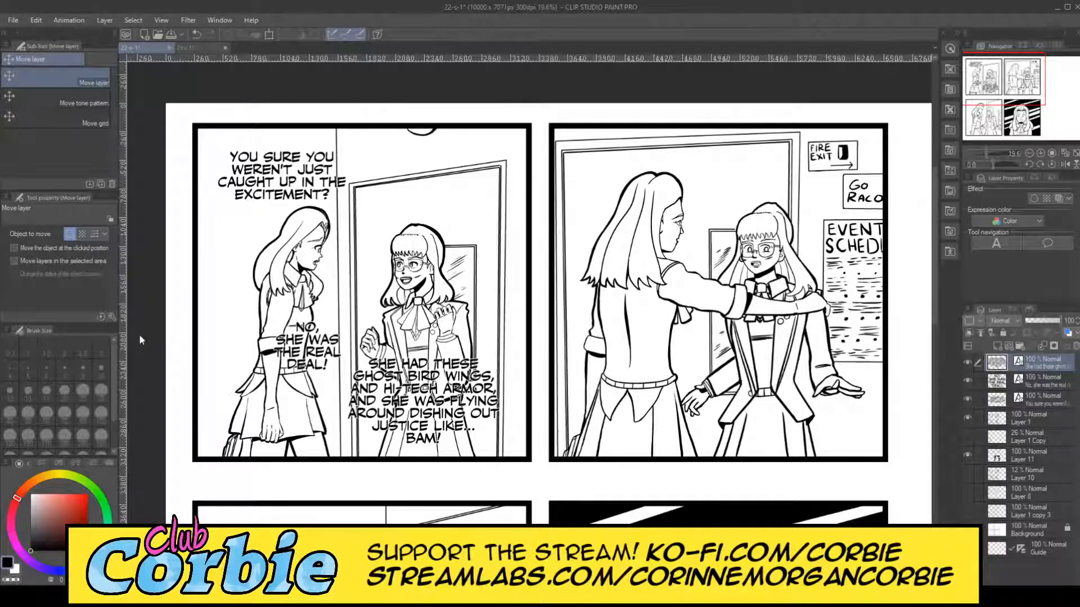
pyautogui.press('t')
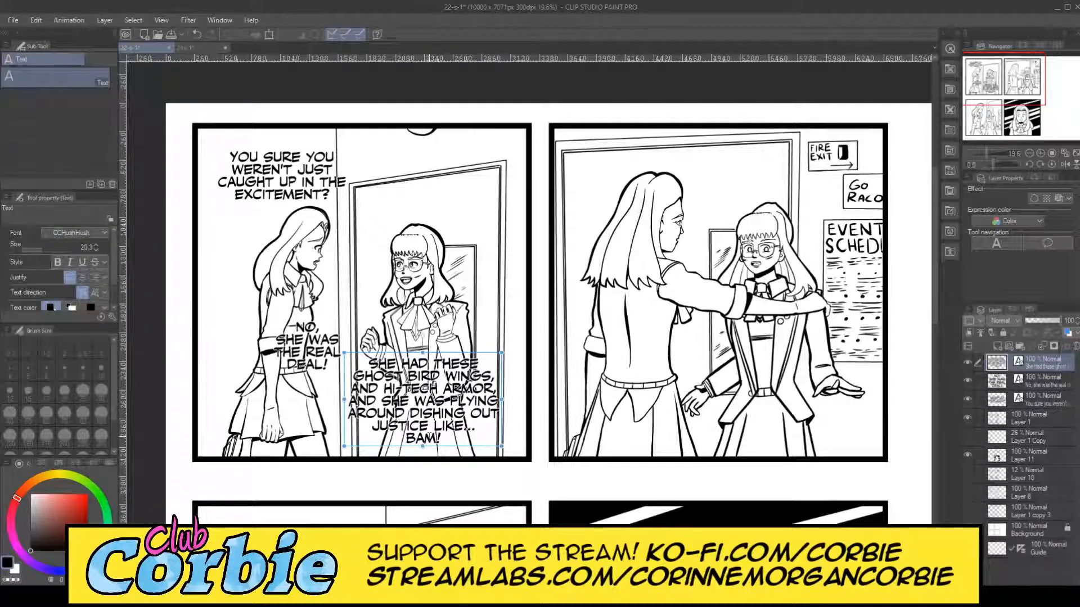
pyautogui.click(429, 437)
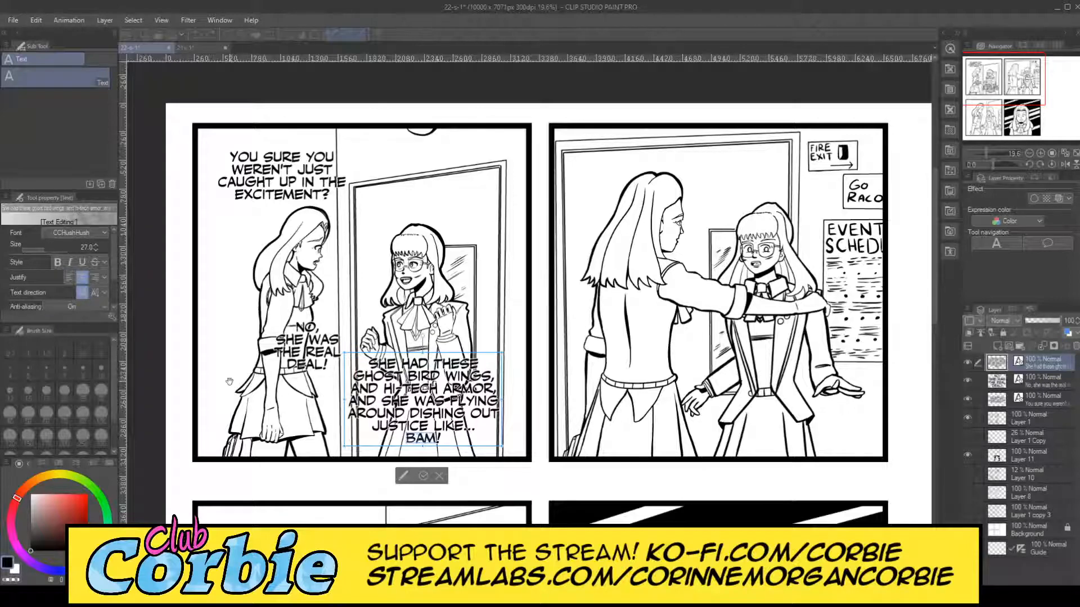
pyautogui.click(437, 440)
pyautogui.click(58, 262)
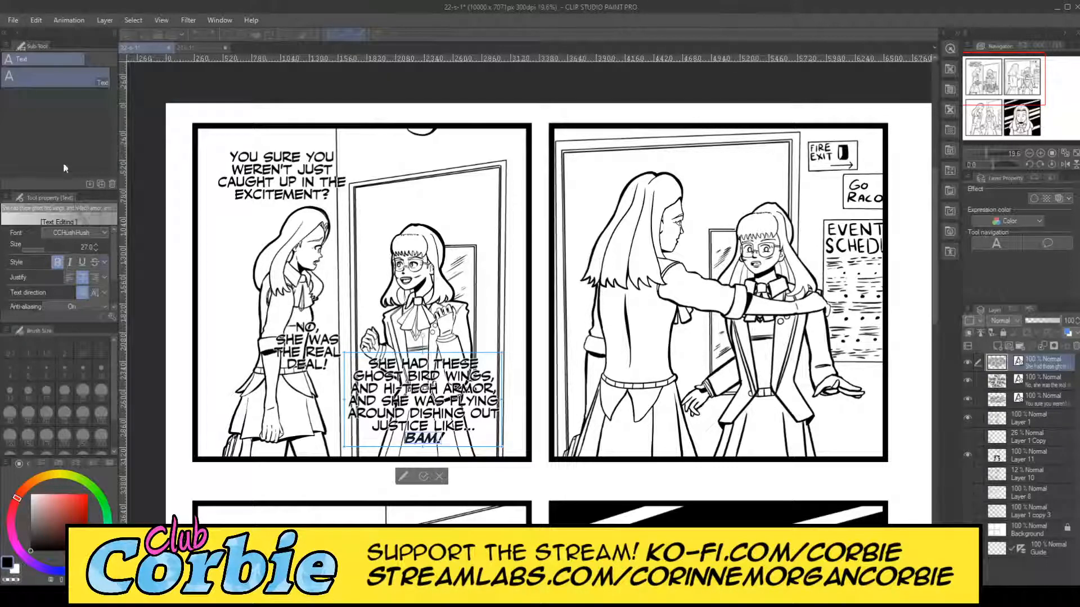
pyautogui.press('/')
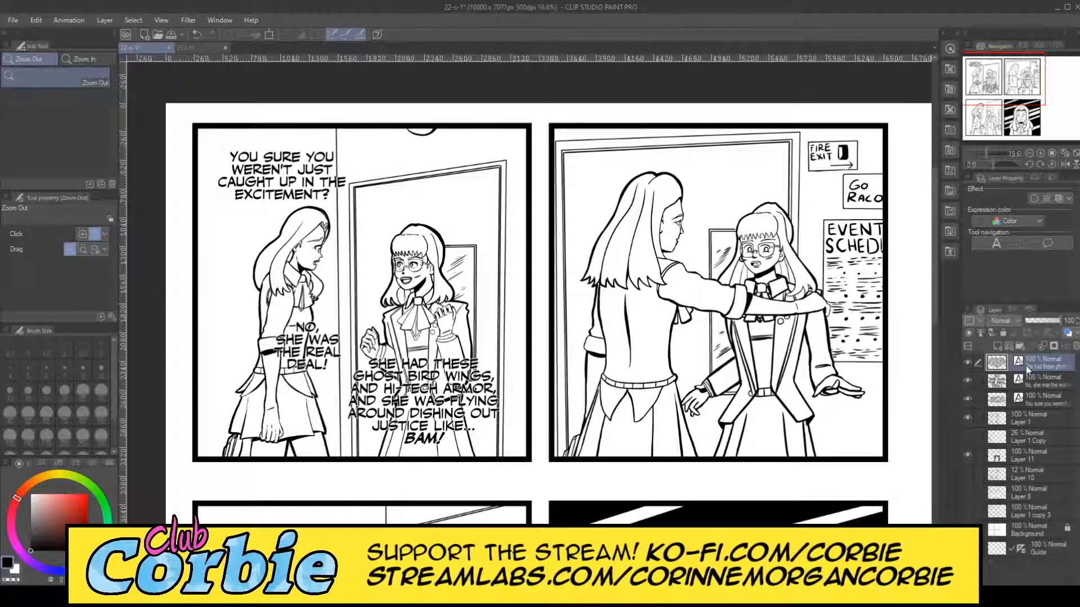
# Duplicate the seven-line dialogue layer and move the copy into the lower middle of the second panel
pyautogui.hotkey('ctrl', 'c')
pyautogui.hotkey('ctrl', 'v')
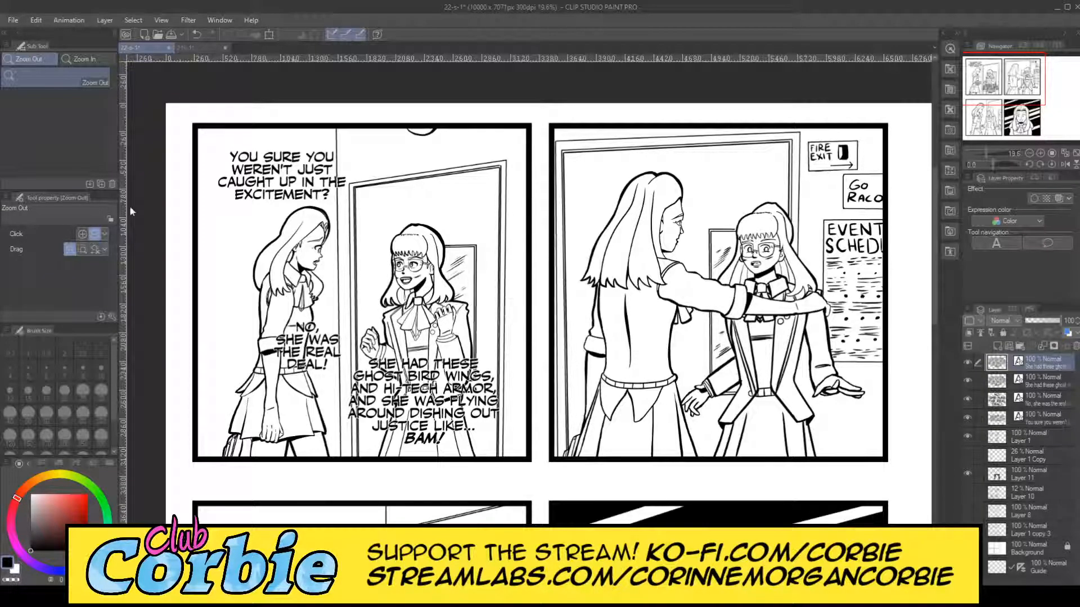
pyautogui.press('k')
pyautogui.moveTo(347, 319); pyautogui.dragTo(614, 338)
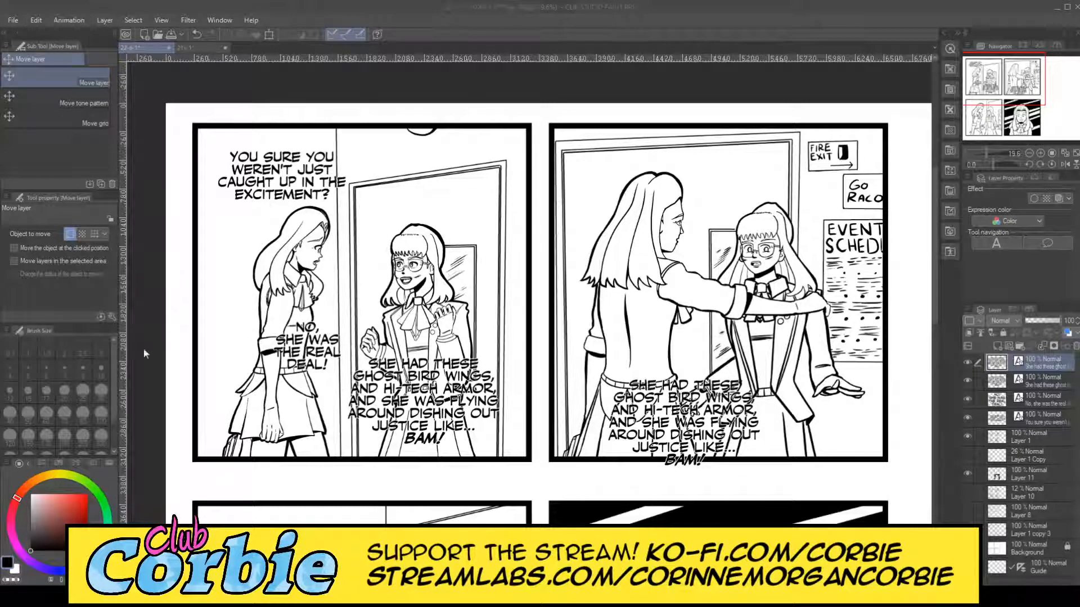
# Replace the second-panel copy's text with "WELL THE IMPORTANT THING IS THAT YOU'RE SAFE." and turn off its bold style
pyautogui.press('t')
pyautogui.click(655, 398)
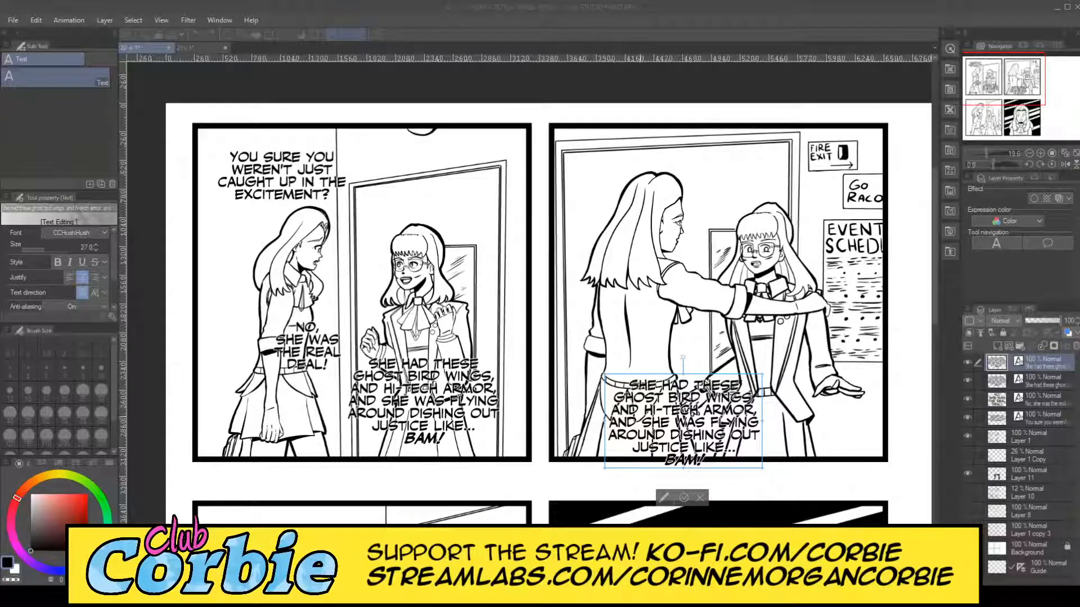
pyautogui.hotkey('ctrl', 'a')
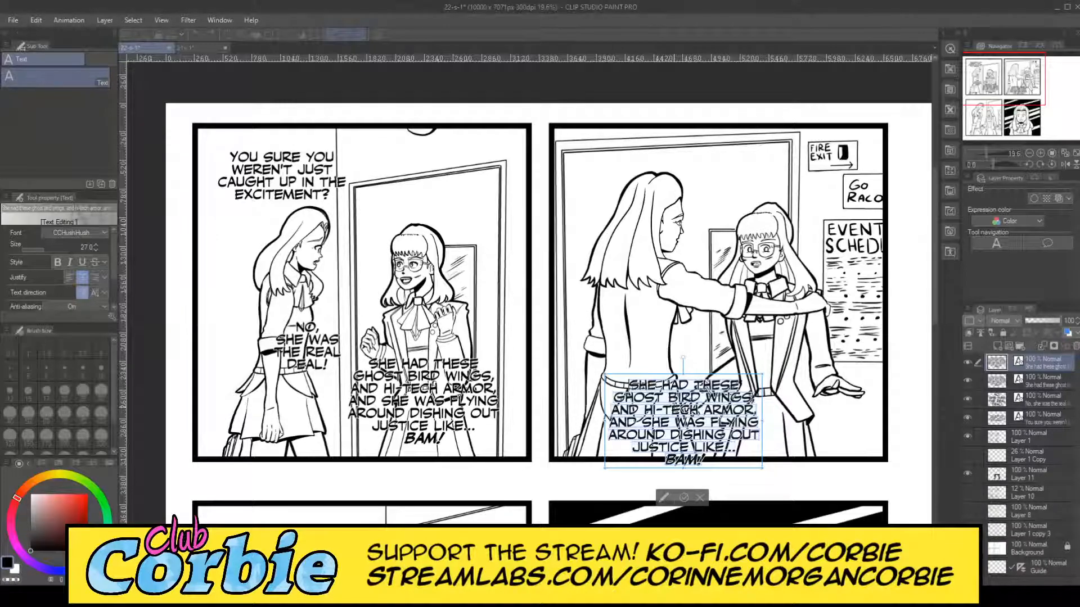
pyautogui.hotkey('ctrl', 'v')
pyautogui.hotkey('ctrl', 'a')
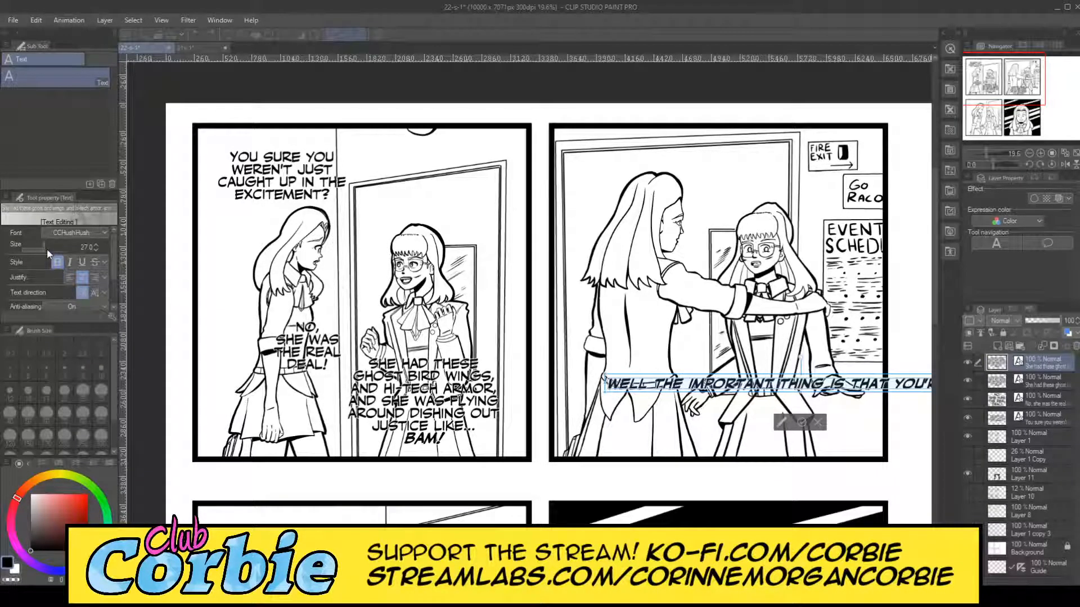
pyautogui.click(56, 262)
# Break the second-panel dialogue into four lines: "WELL THE", "IMPORTANT", "THING IS THAT" and "YOU'RE SAFE."
pyautogui.click(655, 386)
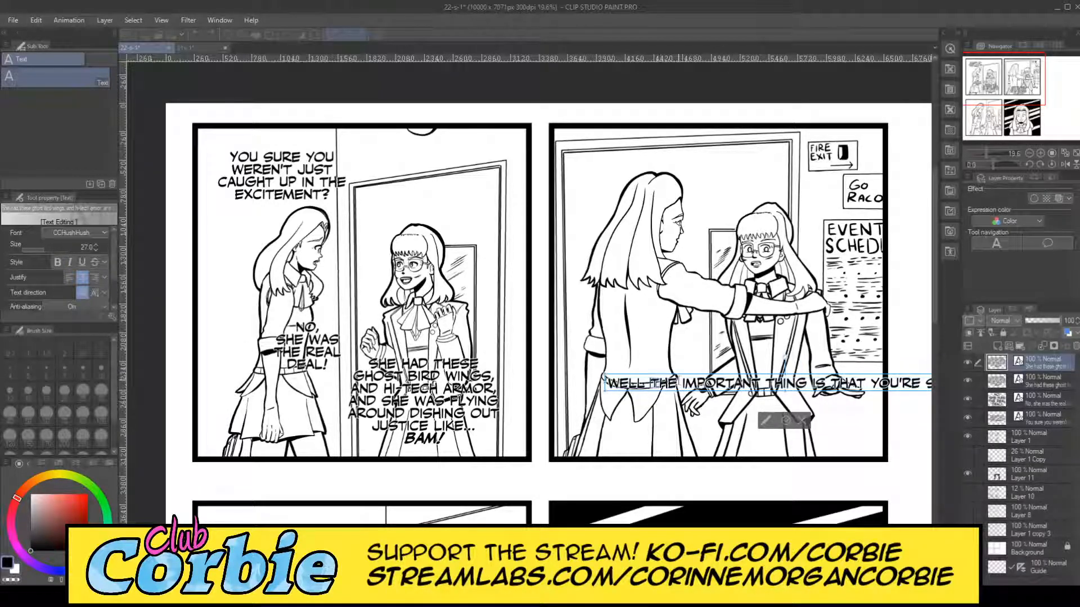
pyautogui.click(682, 385)
pyautogui.press('Return')
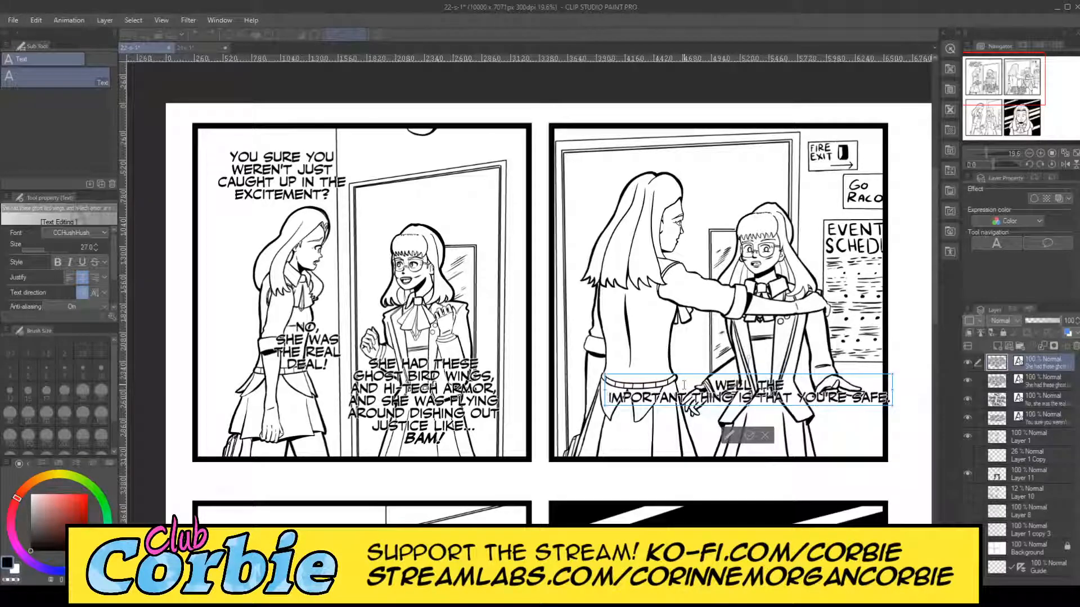
pyautogui.click(683, 397)
pyautogui.press('Return')
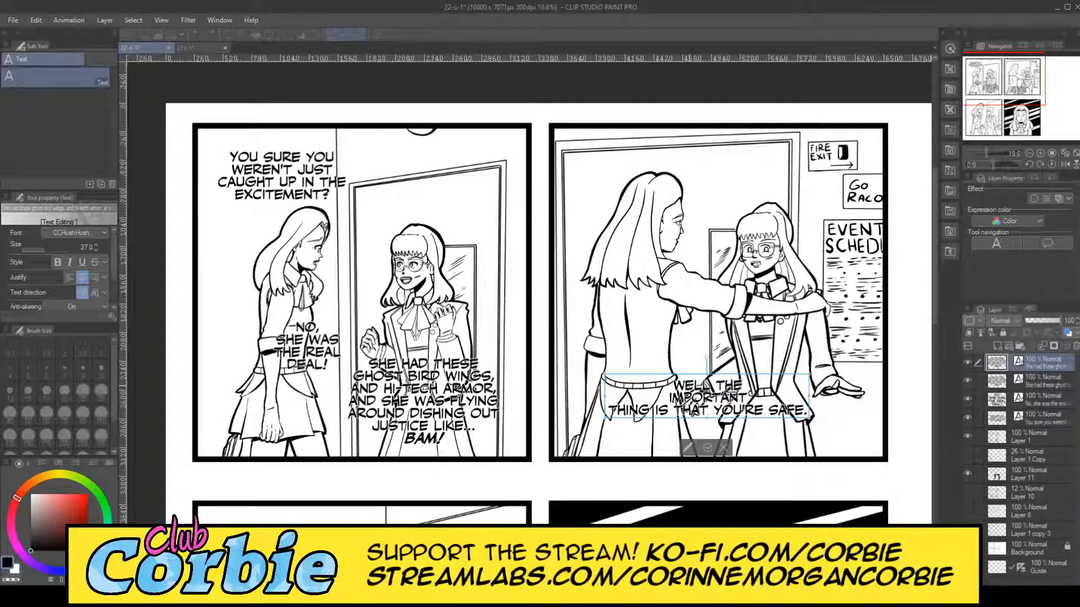
pyautogui.press('BackSpace')
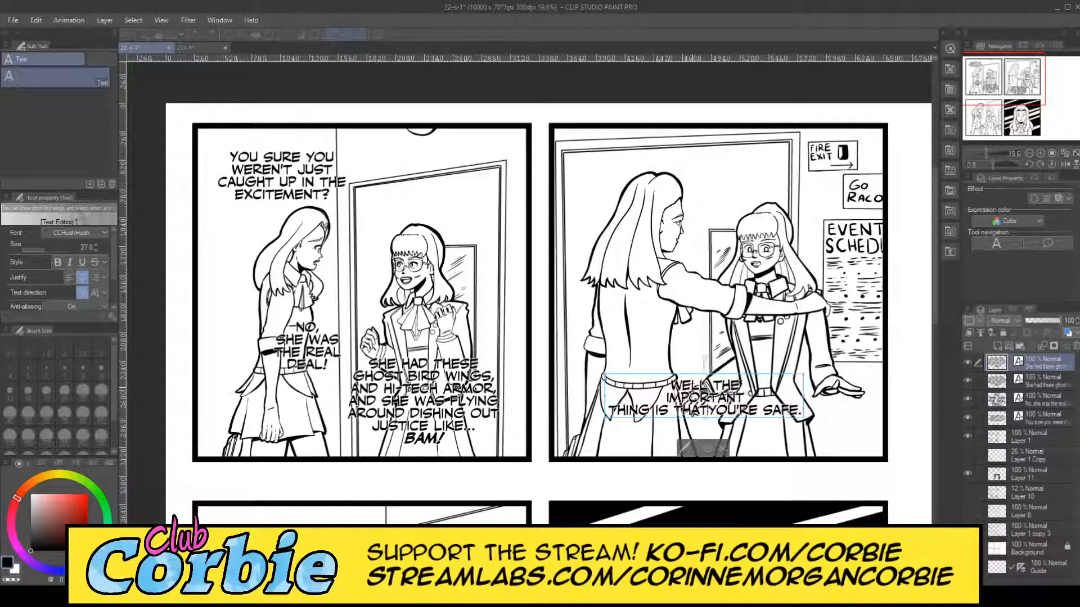
pyautogui.press('Return')
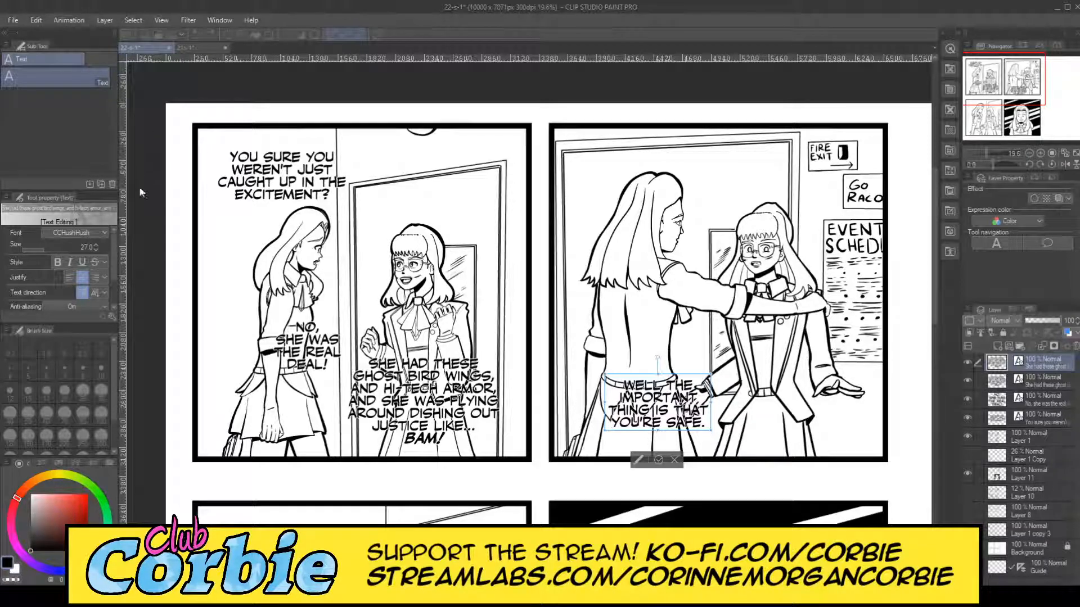
pyautogui.click(131, 173)
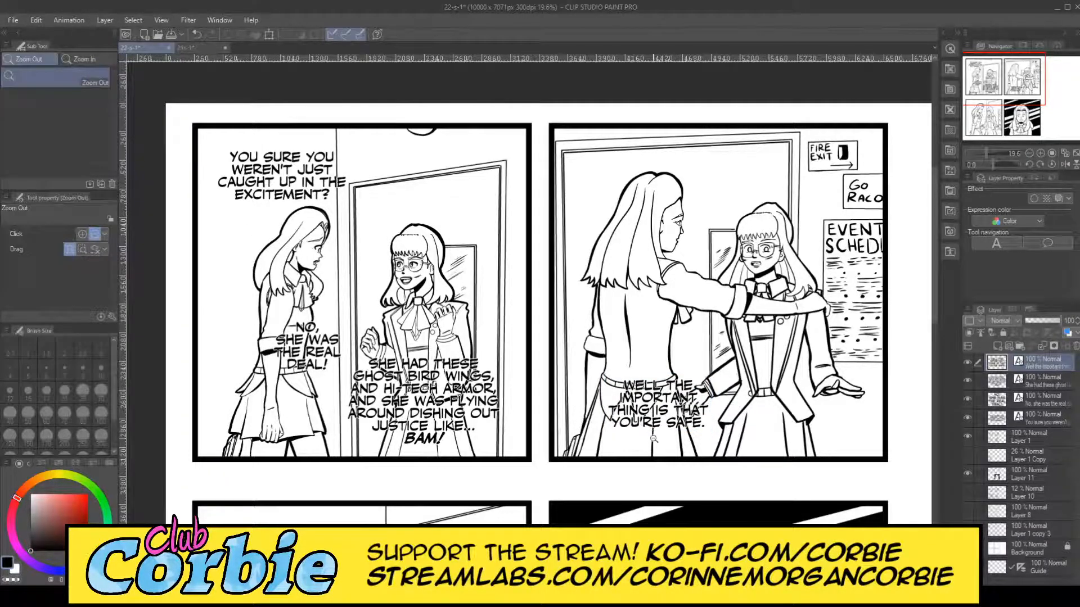
# Move the "WELL THE IMPORTANT THING IS THAT YOU'RE SAFE." text to the second panel's upper left, above the long-haired girl's head
pyautogui.press('k')
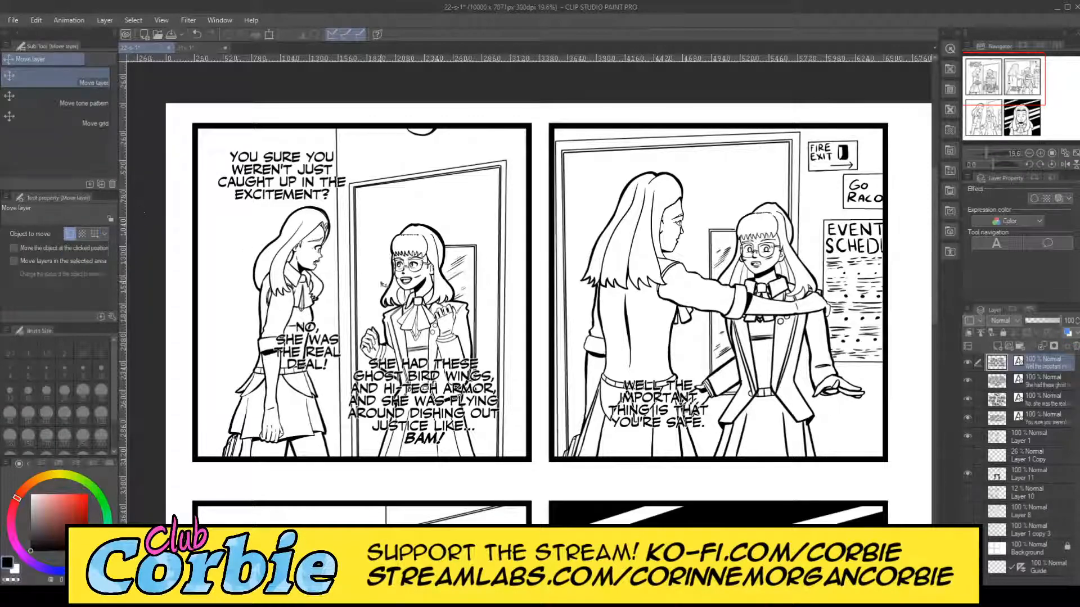
pyautogui.moveTo(658, 388); pyautogui.dragTo(619, 154)
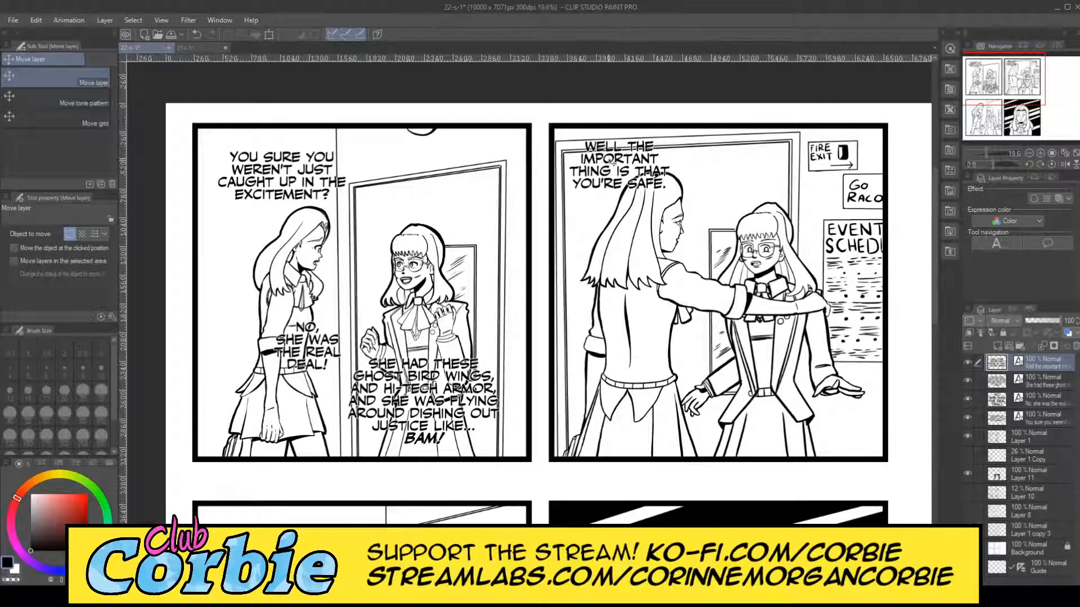
pyautogui.moveTo(714, 172); pyautogui.dragTo(590, 162)
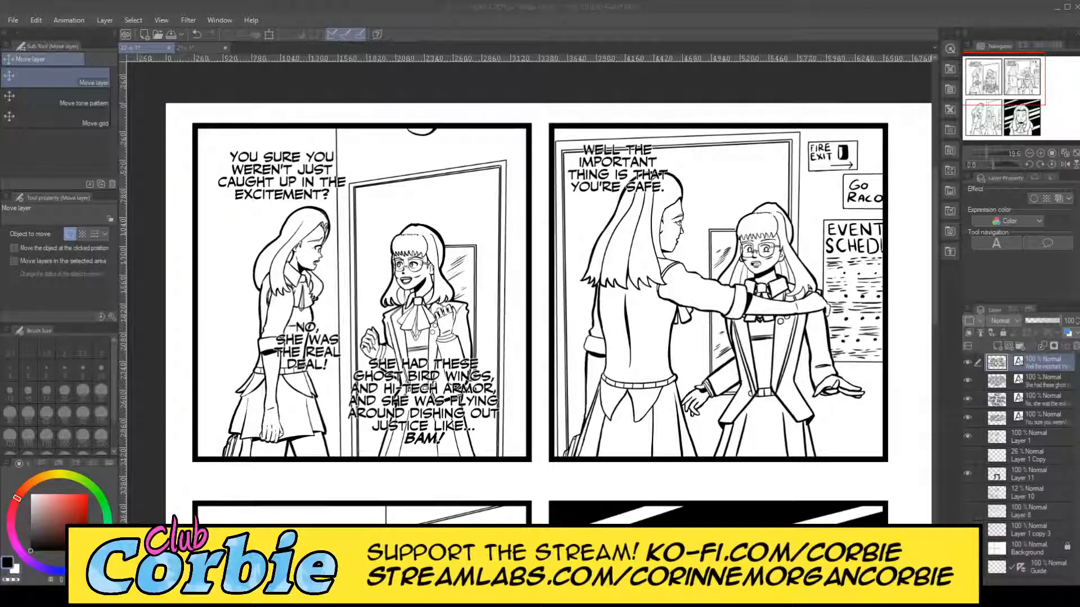
# Duplicate the "YOU'RE SAFE" dialogue layer and move the copy down over the long-haired girl's back in the second panel
pyautogui.click(104, 20)
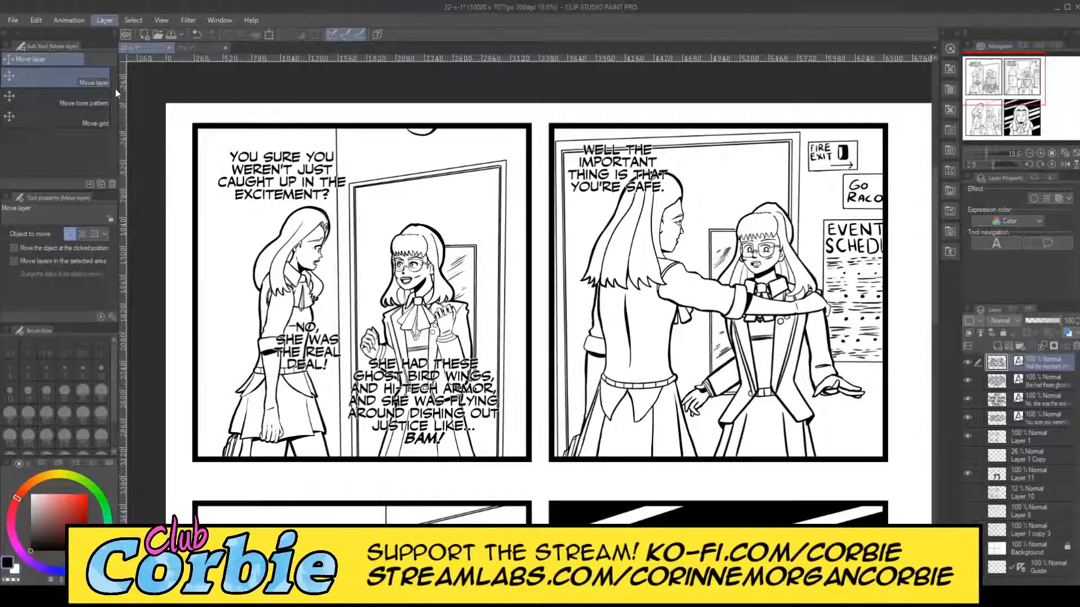
pyautogui.click(143, 114)
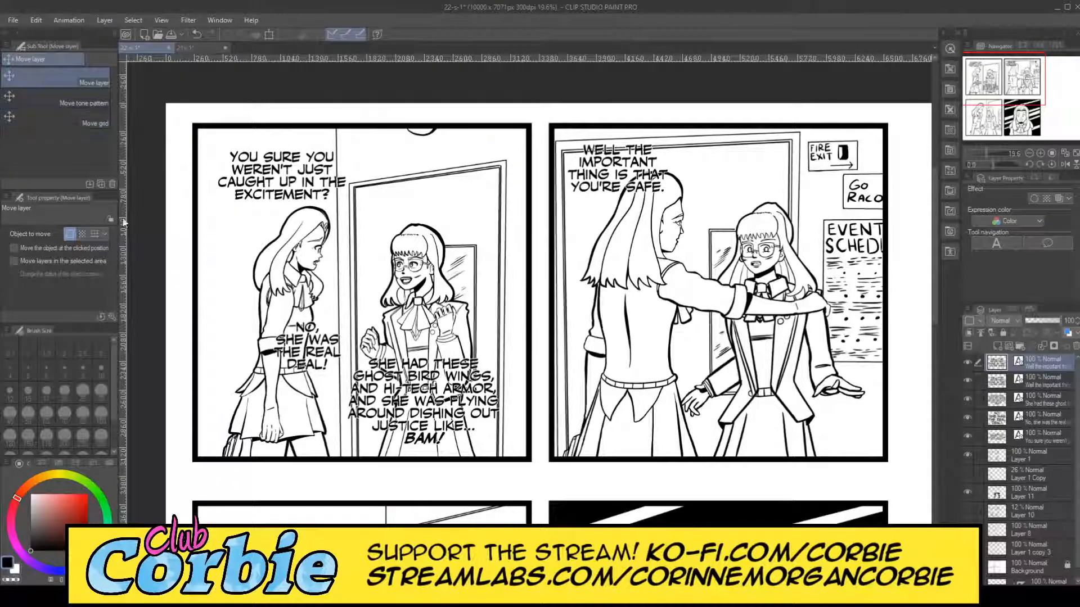
pyautogui.moveTo(665, 233); pyautogui.dragTo(680, 398)
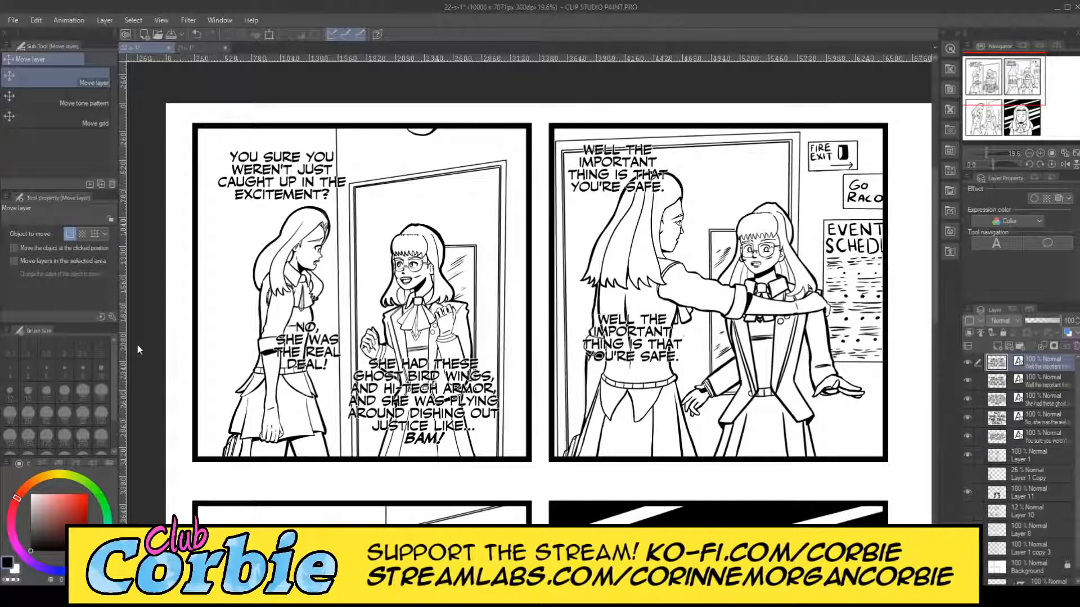
# Replace the copy's text with the line beginning "I MEAN I DIDN'T GET A GOOD LOOK AT HER CUZ I LOST MY GLASSES, SO I DON'T KNOW"
pyautogui.press('t')
pyautogui.click(651, 341)
pyautogui.hotkey('ctrl', 'a')
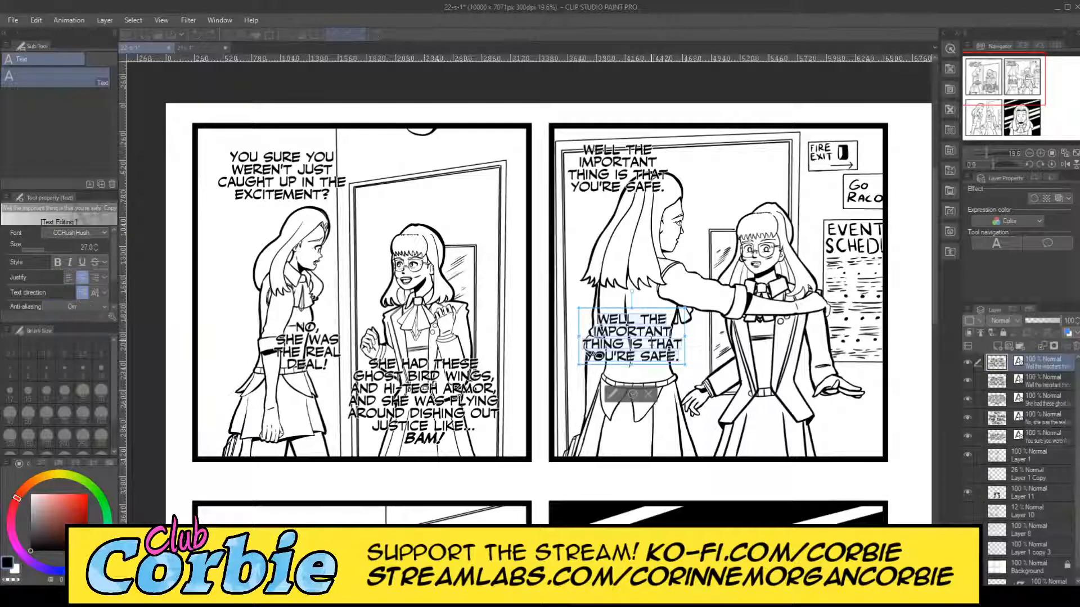
pyautogui.hotkey('ctrl', 'v')
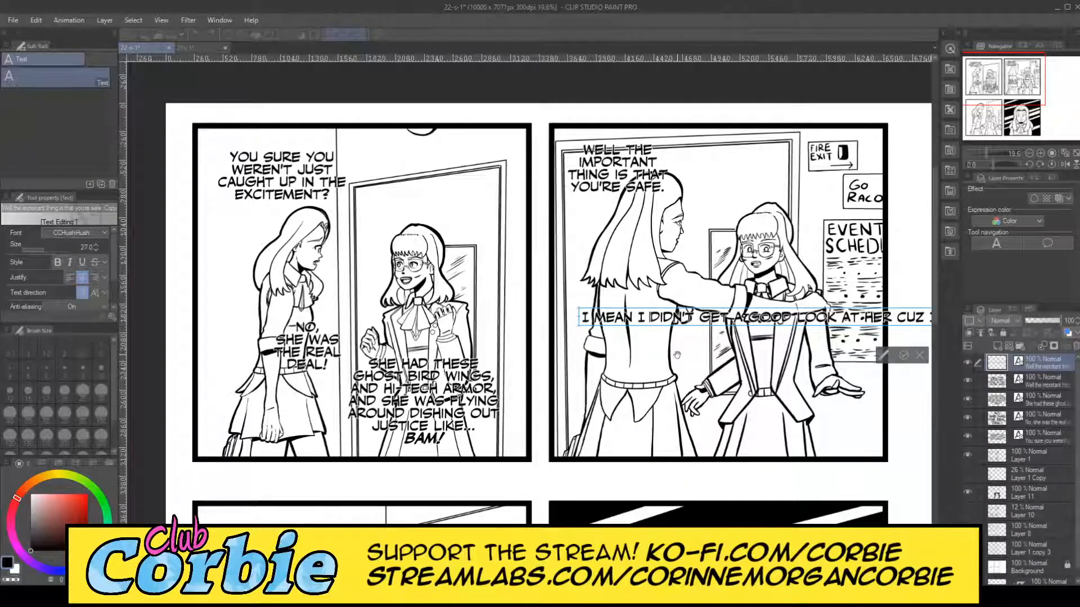
pyautogui.write('LOST MY')
# Break the start of the new second-panel dialogue into the lines "I MEAN I", "DIDN'T GET A" and "GOOD LOOK AT"
pyautogui.press('Right')
pyautogui.press('Right')
pyautogui.press('Right')
pyautogui.press('Right')
pyautogui.press('Right')
pyautogui.press('Right')
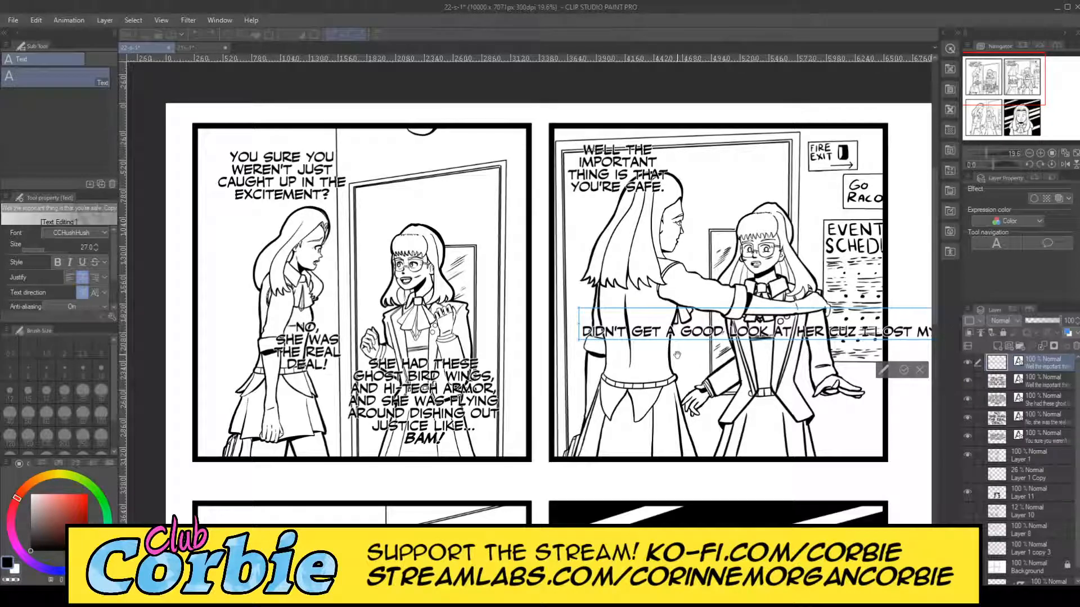
pyautogui.press('Left')
pyautogui.press('BackSpace')
pyautogui.press('Return')
pyautogui.press('Right')
pyautogui.press('Right')
pyautogui.press('Right')
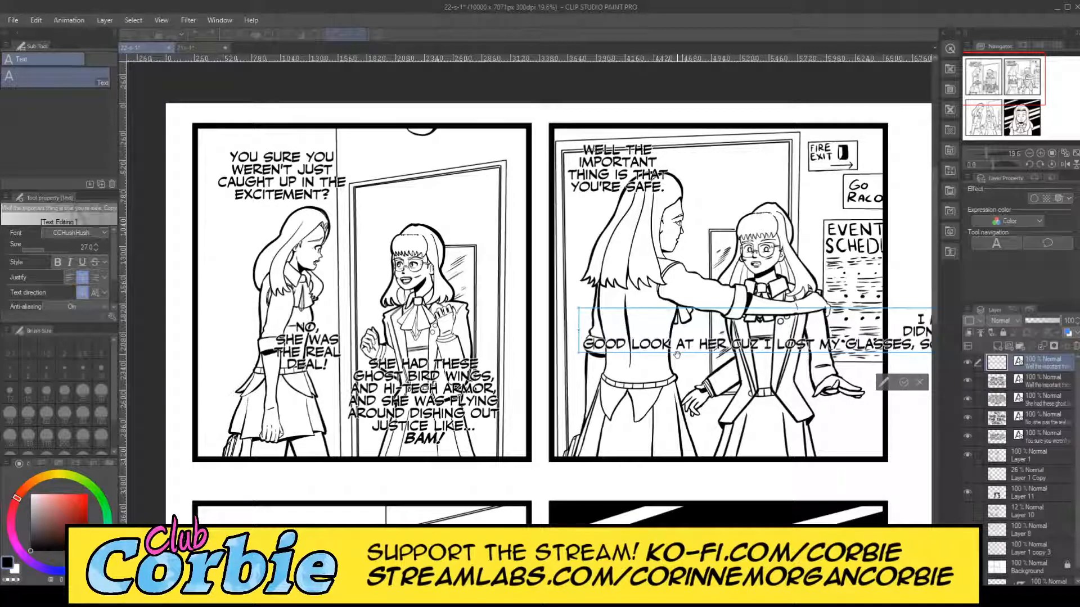
pyautogui.press('BackSpace')
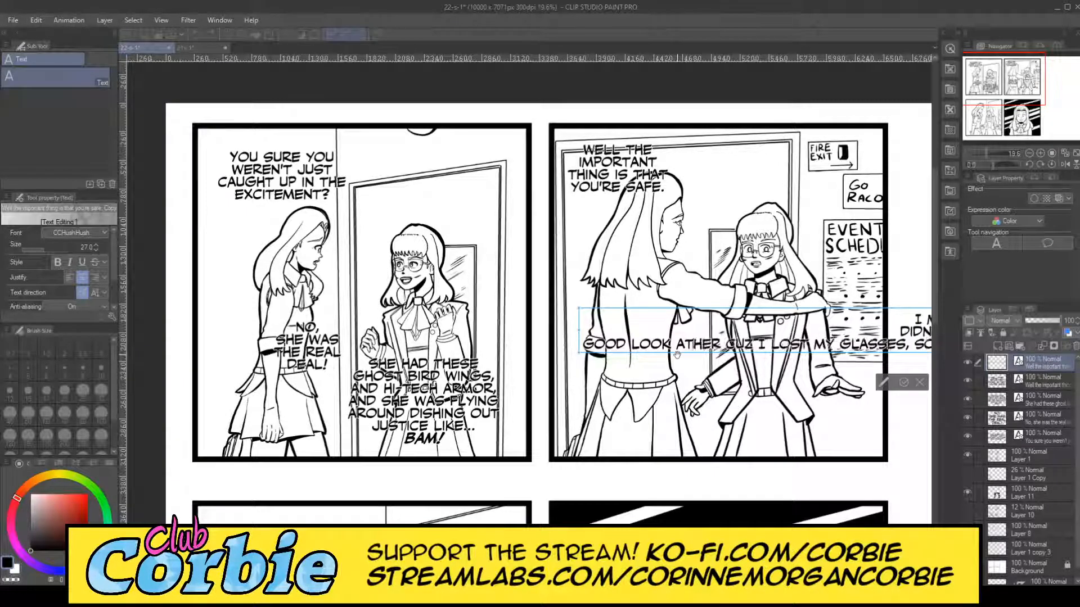
pyautogui.press('Return')
pyautogui.press('BackSpace')
pyautogui.press('Return')
# Continue the second-panel line breaks so "HER CUZ I LOST" and "MY GLASSES, SO I" stand on their own lines
pyautogui.press('Right')
pyautogui.press('Right')
pyautogui.press('Right')
pyautogui.press('Right')
pyautogui.press('Right')
pyautogui.press('Right')
pyautogui.press('Right')
pyautogui.press('Right')
pyautogui.press('Right')
pyautogui.press('Right')
pyautogui.press('Right')
pyautogui.press('Right')
pyautogui.press('Right')
pyautogui.press('Right')
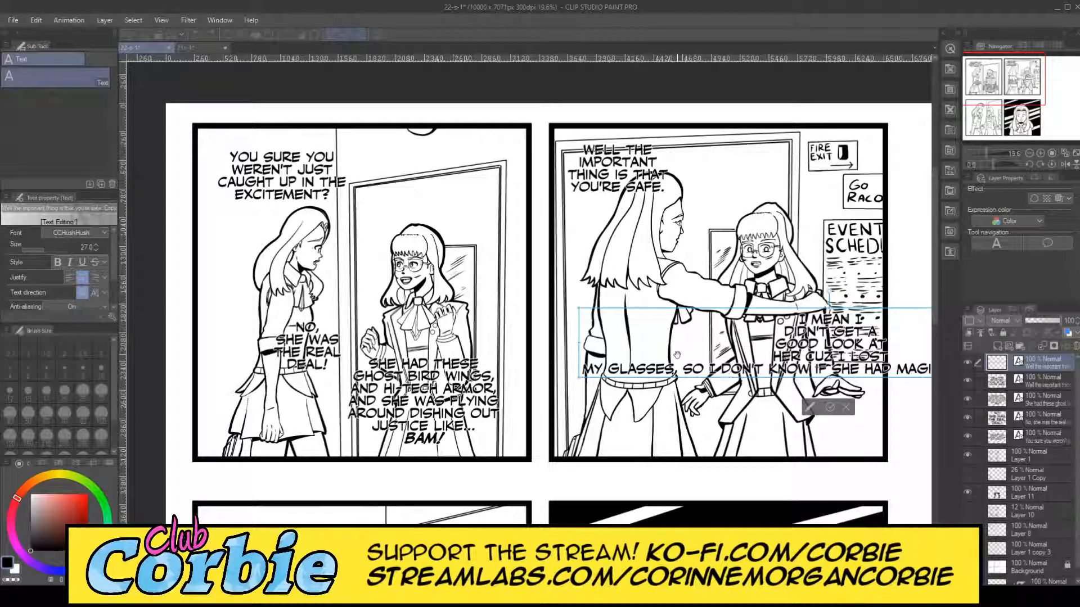
pyautogui.press('BackSpace')
pyautogui.press('Return')
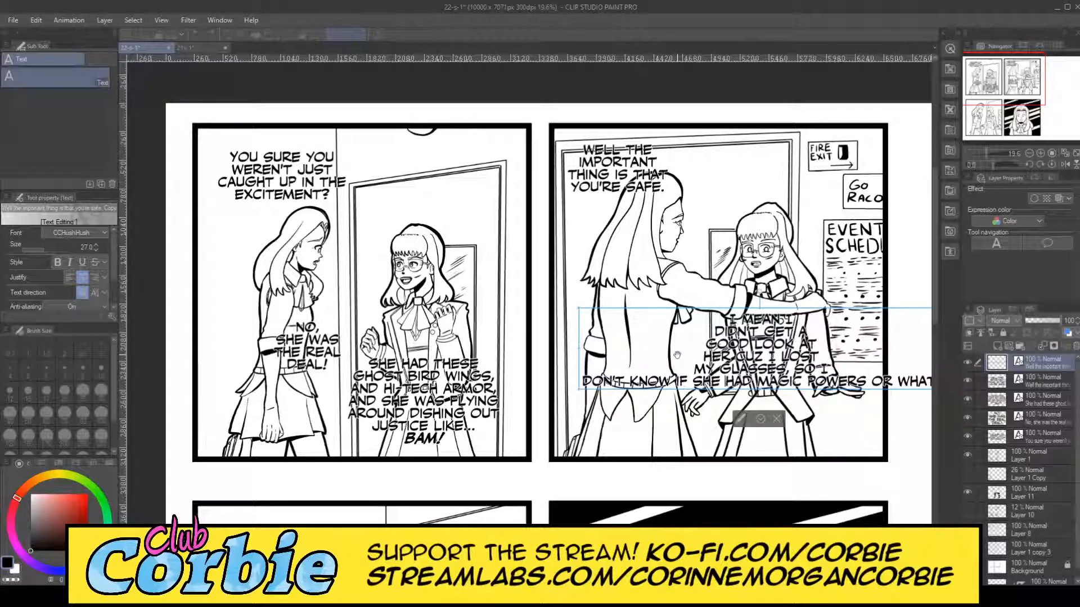
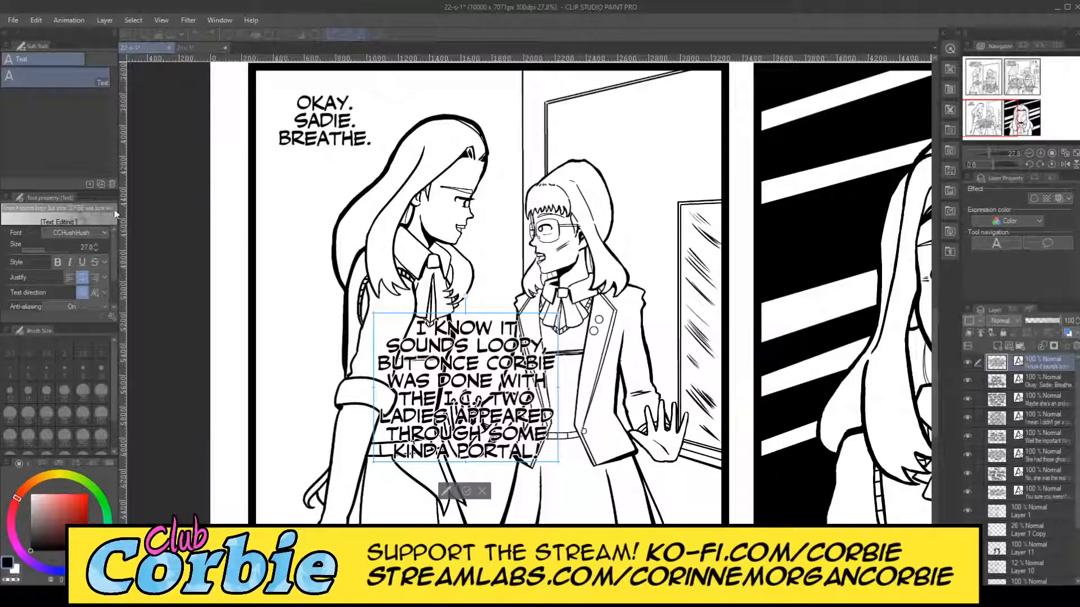
# Move the "I KNOW IT SOUNDS LOOPY" dialogue down and left within the third panel
pyautogui.press('k')
pyautogui.moveTo(436, 386); pyautogui.dragTo(374, 419)
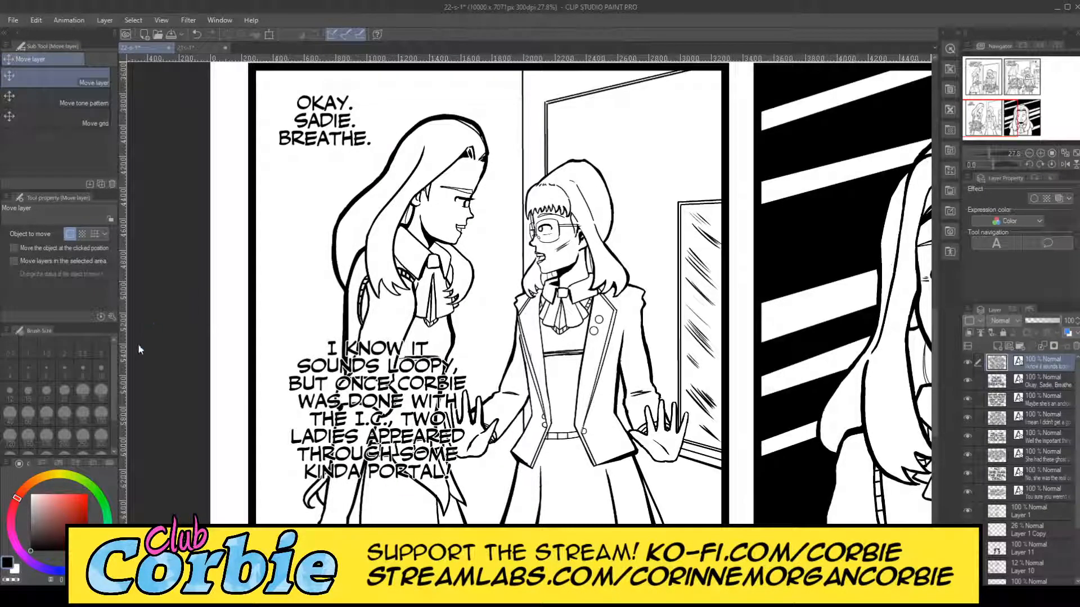
# Try replacing "WAS DONE WITH" with "HAD" in the third panel's portal dialogue, and undo the edit
pyautogui.press('t')
pyautogui.click(394, 389)
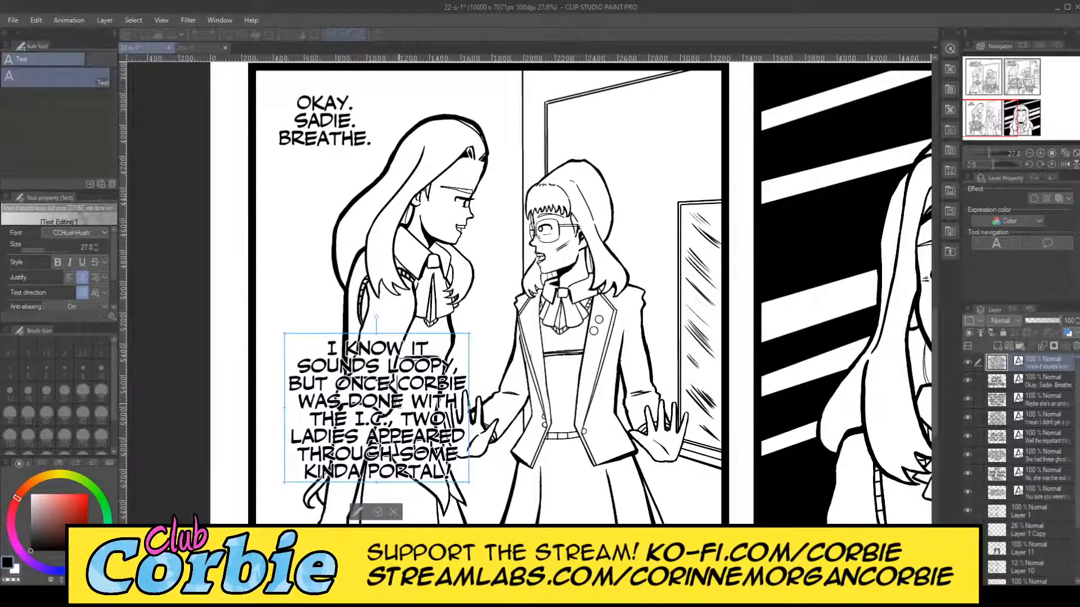
pyautogui.moveTo(457, 406); pyautogui.dragTo(298, 402)
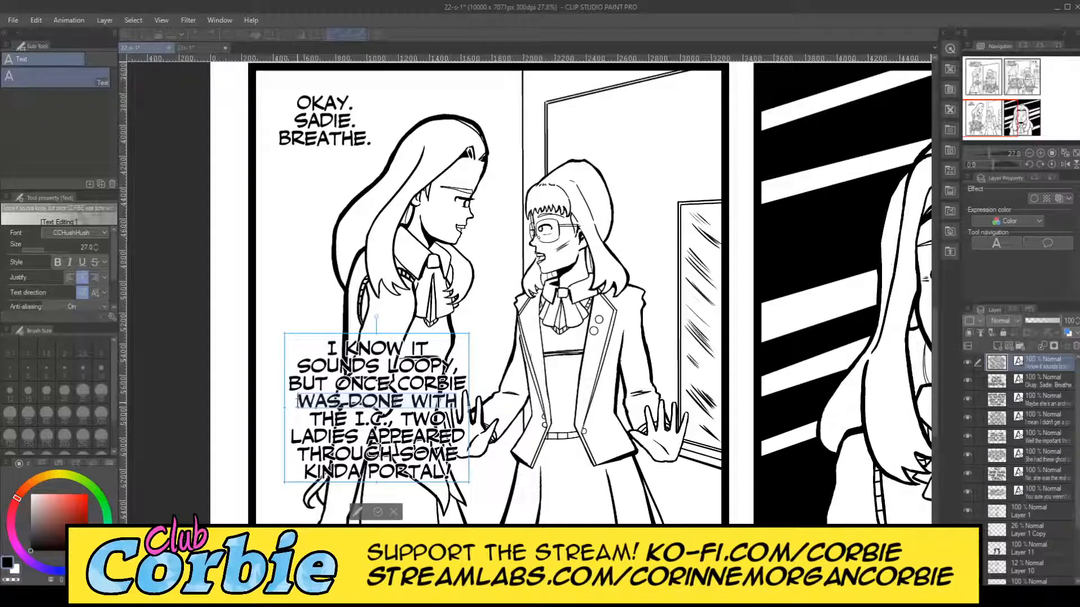
pyautogui.write('HAD')
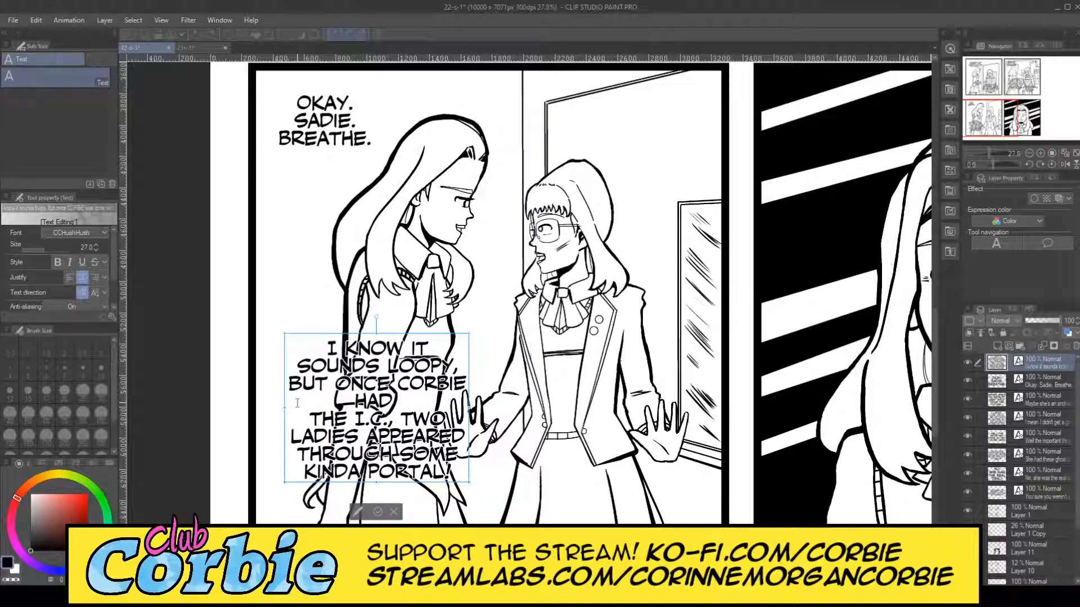
pyautogui.hotkey('ctrl', 'z')
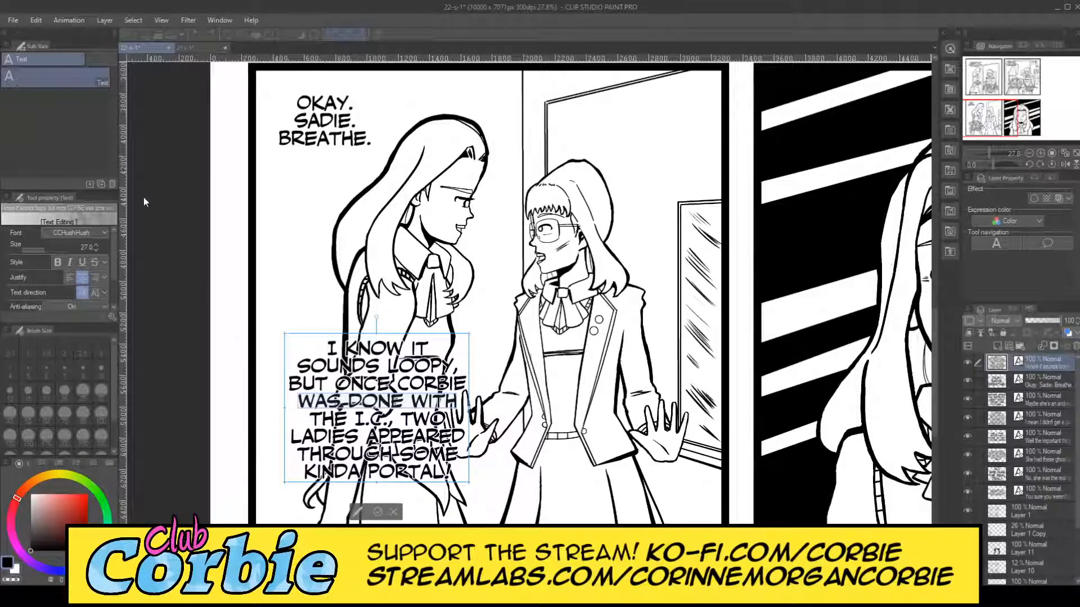
# Duplicate the portal dialogue layer and move the copy up and right over the girl with glasses in the third panel
pyautogui.press('/')
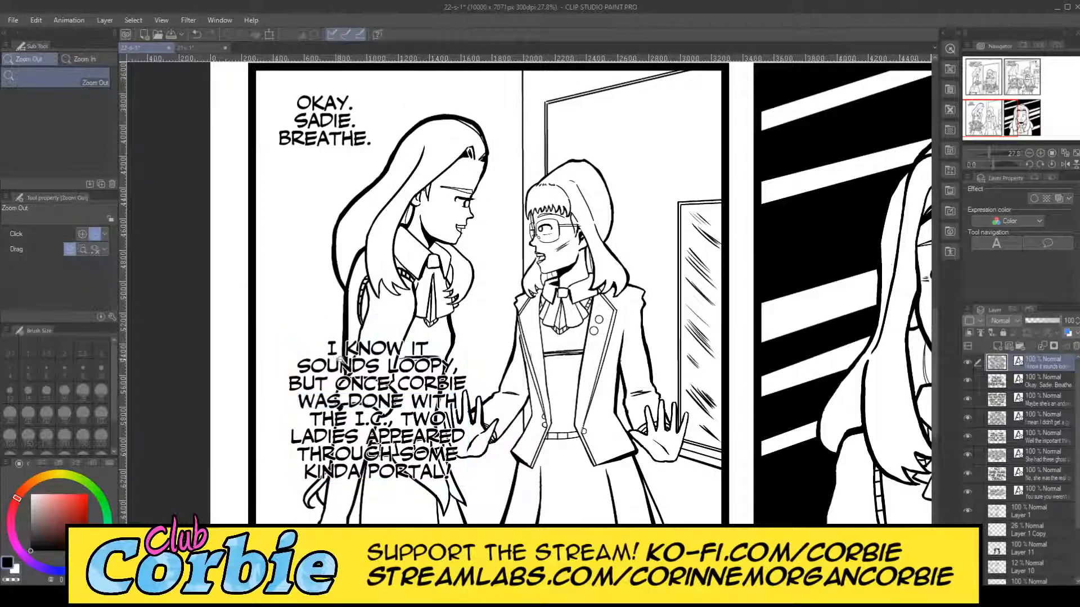
pyautogui.moveTo(344, 365); pyautogui.dragTo(195, 368)
pyautogui.moveTo(455, 356); pyautogui.dragTo(549, 356)
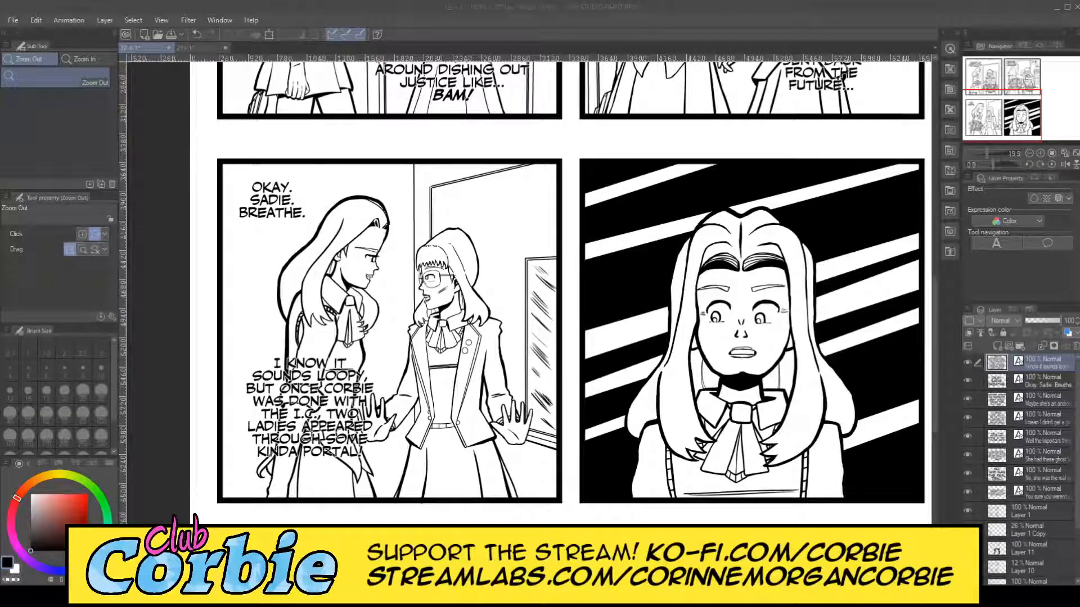
pyautogui.click(107, 19)
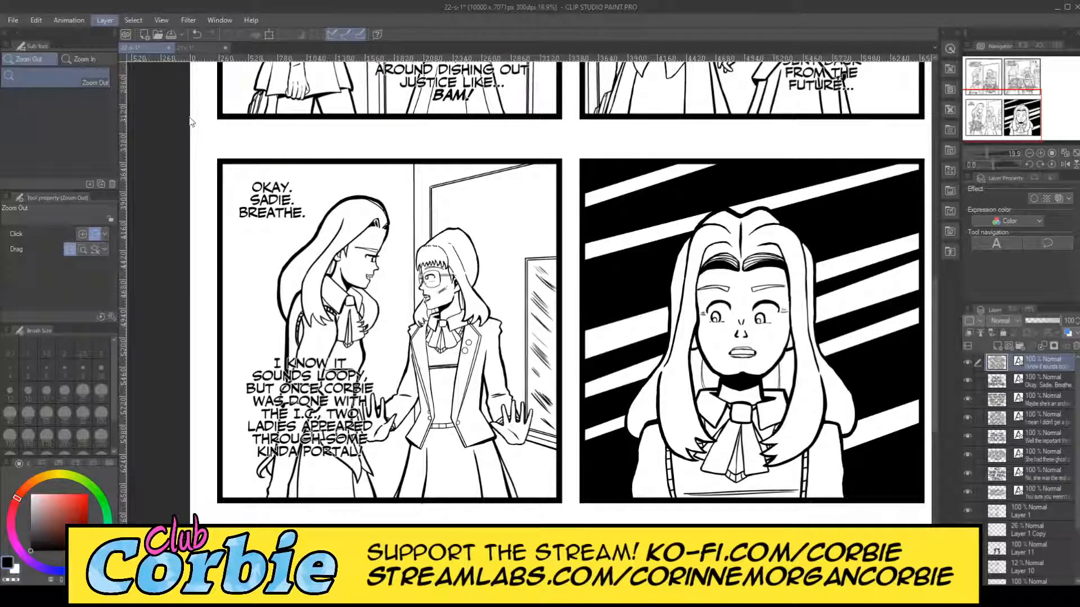
pyautogui.click(326, 157)
pyautogui.press('k')
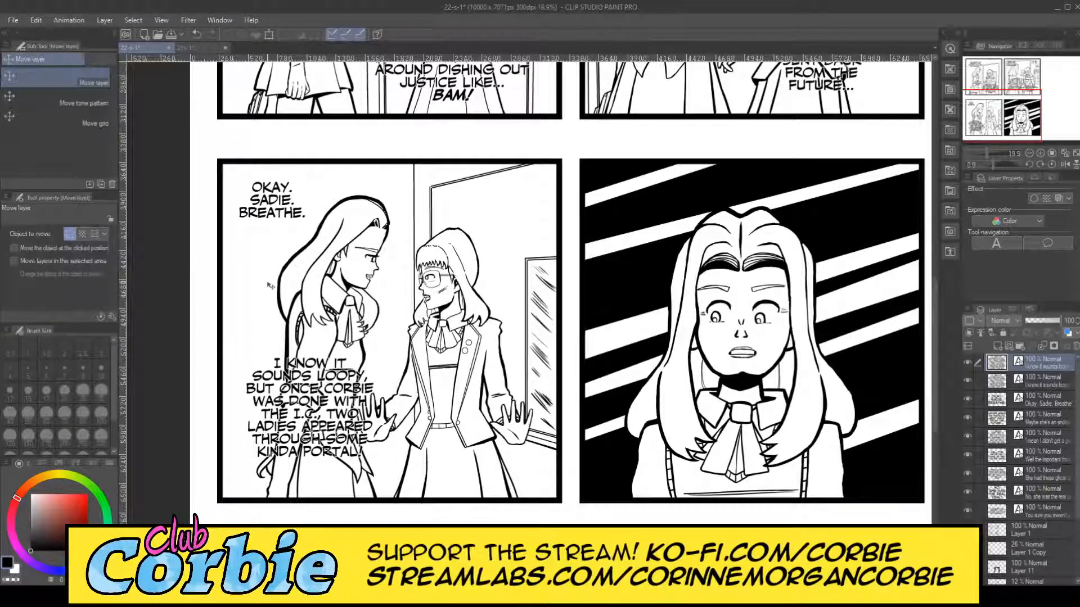
pyautogui.moveTo(268, 284); pyautogui.dragTo(430, 226)
pyautogui.moveTo(403, 289); pyautogui.dragTo(428, 291)
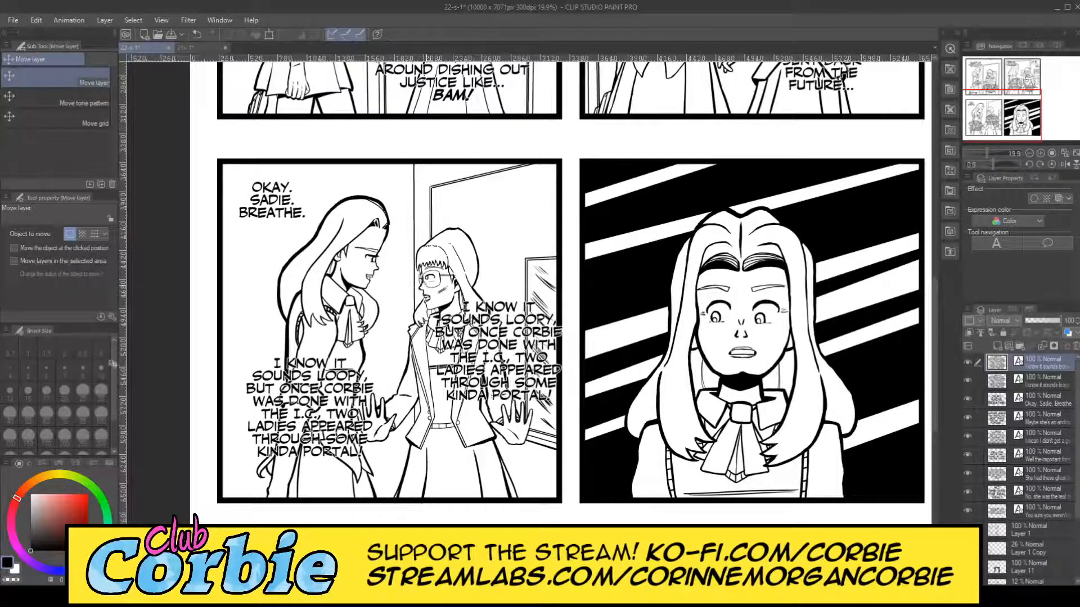
# Replace the text of the duplicated portal dialogue with "THEN ONE OF THEM THREW CORBIE RIGHT THROUGH THE FLOOR!"
pyautogui.press('t')
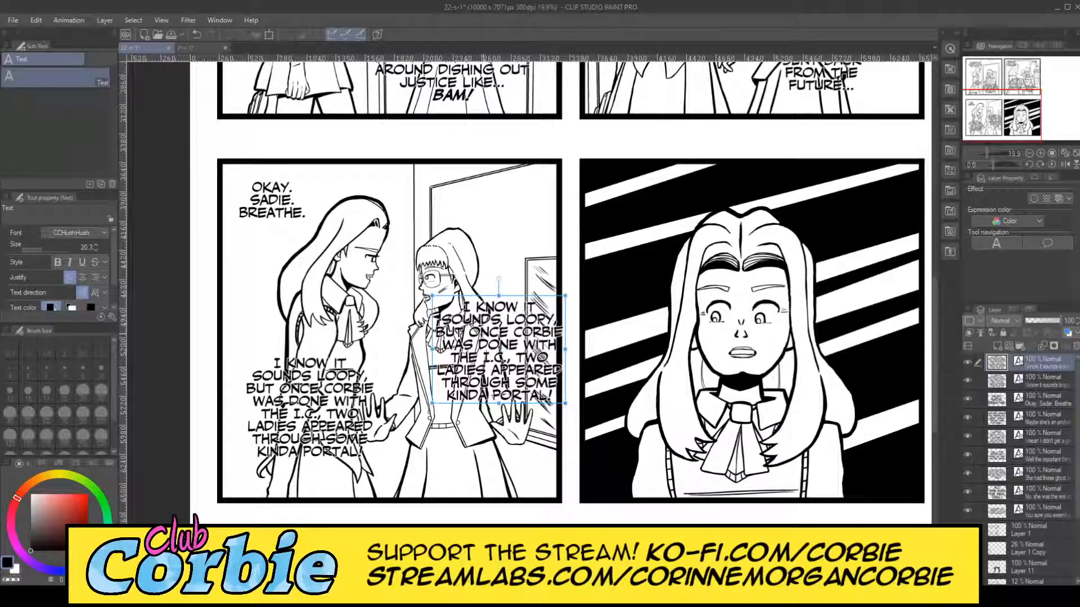
pyautogui.click(483, 315)
pyautogui.hotkey('ctrl', 'a')
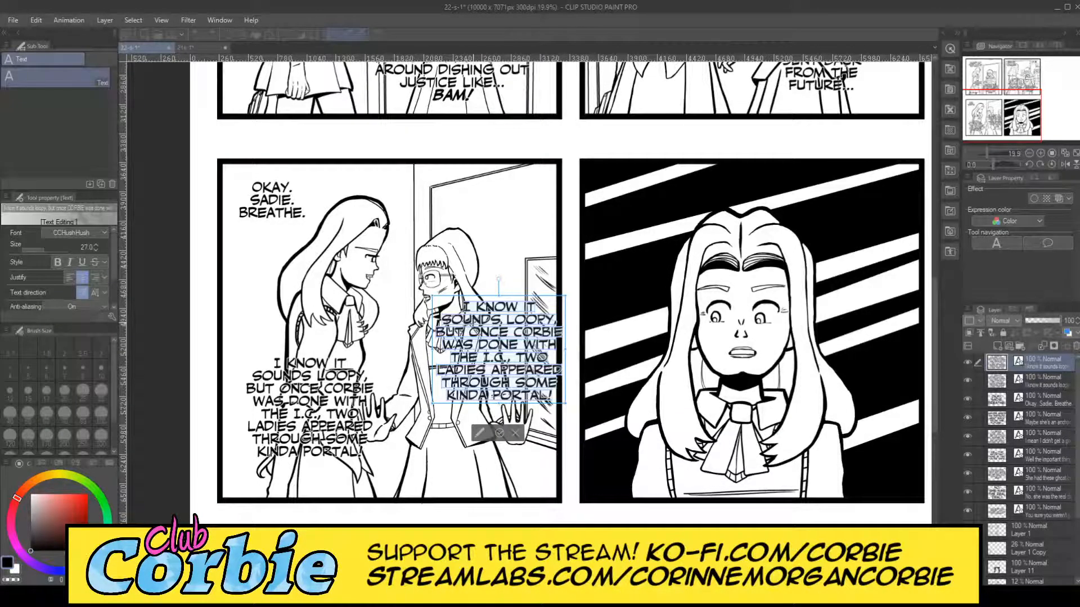
pyautogui.write('THEN ONE OF THEM THREW CORBIE RIGHT THROUGH THE FLOOR!')
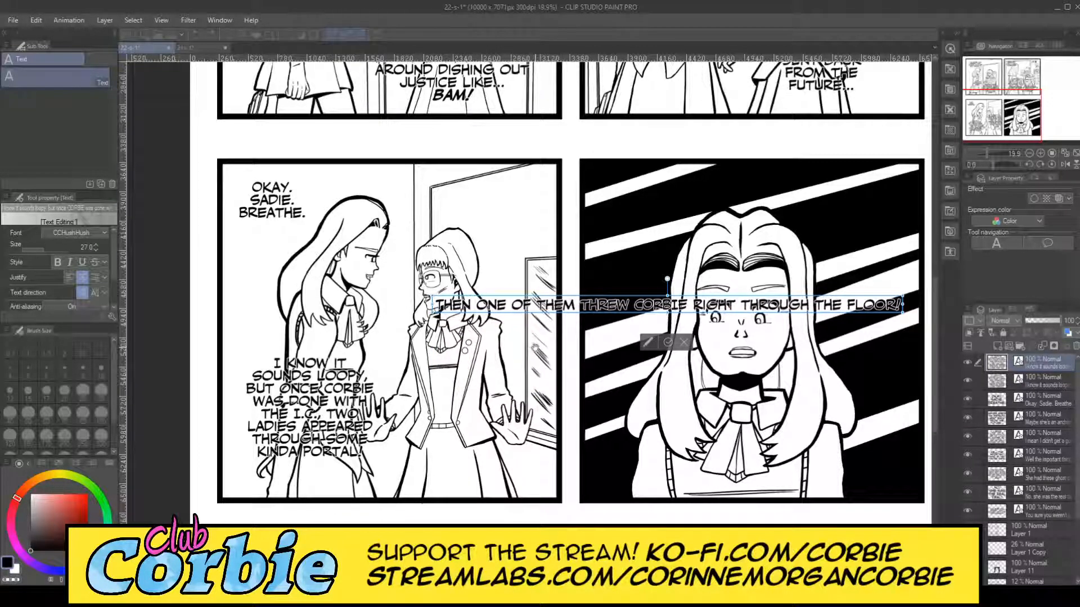
# Break the new dialogue into five lines: "THEN ONE", "OF THEM THREW", "CORBIE RIGHT", "THROUGH THE", "FLOOR!"
pyautogui.press('Return')
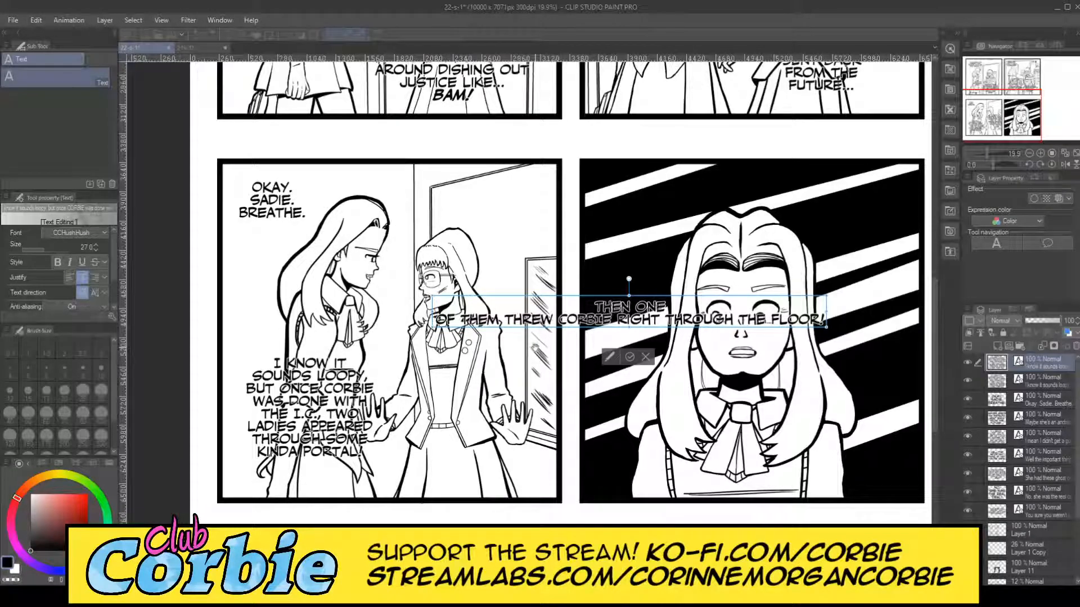
pyautogui.press('BackSpace')
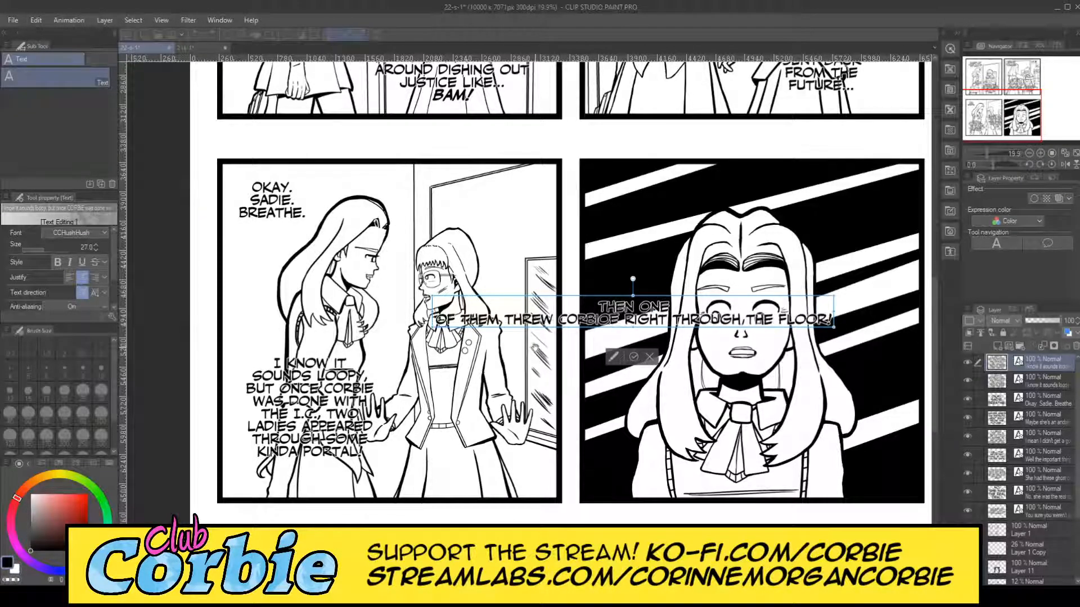
pyautogui.click(556, 320)
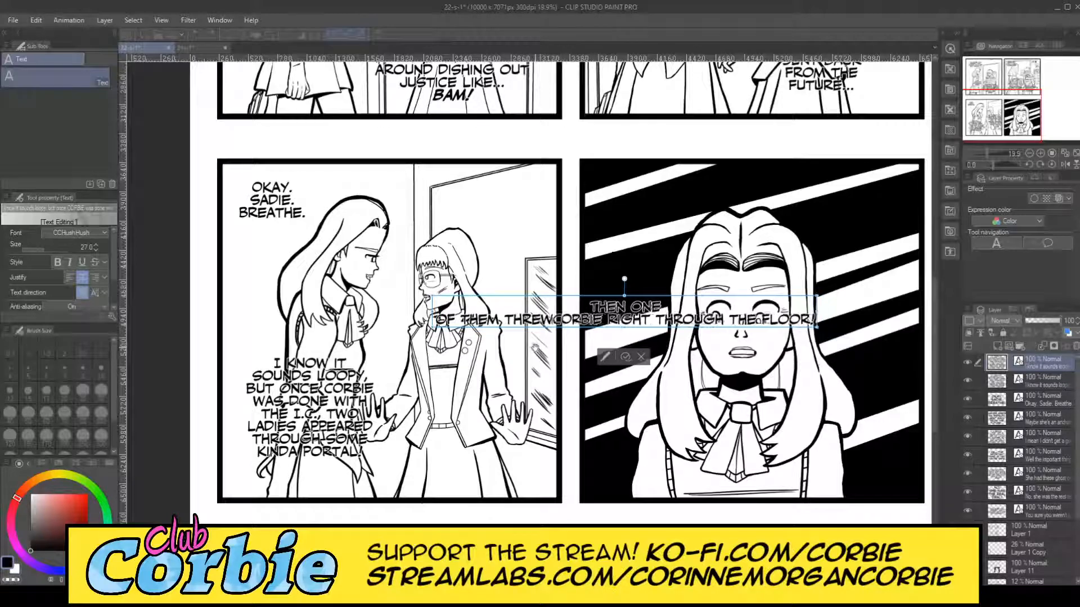
pyautogui.press('Return')
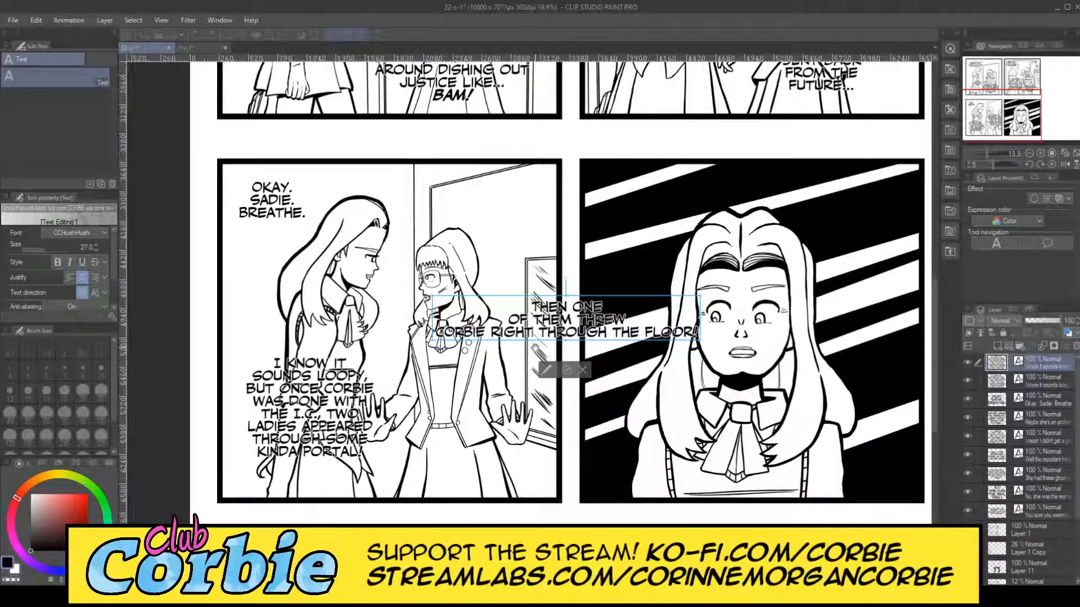
pyautogui.click(535, 332)
pyautogui.press('Return')
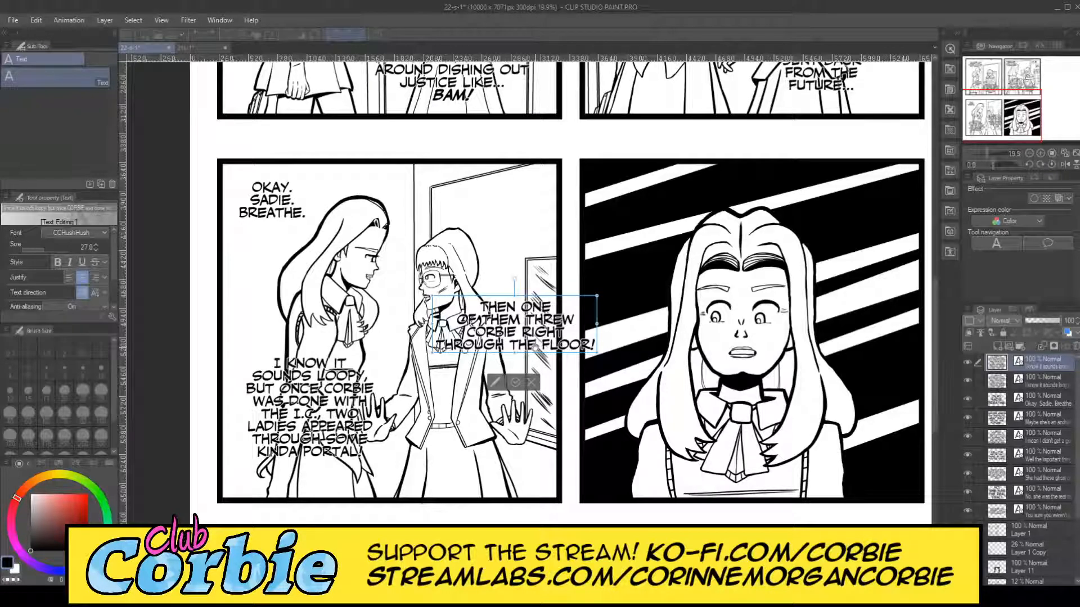
pyautogui.click(535, 347)
pyautogui.press('Return')
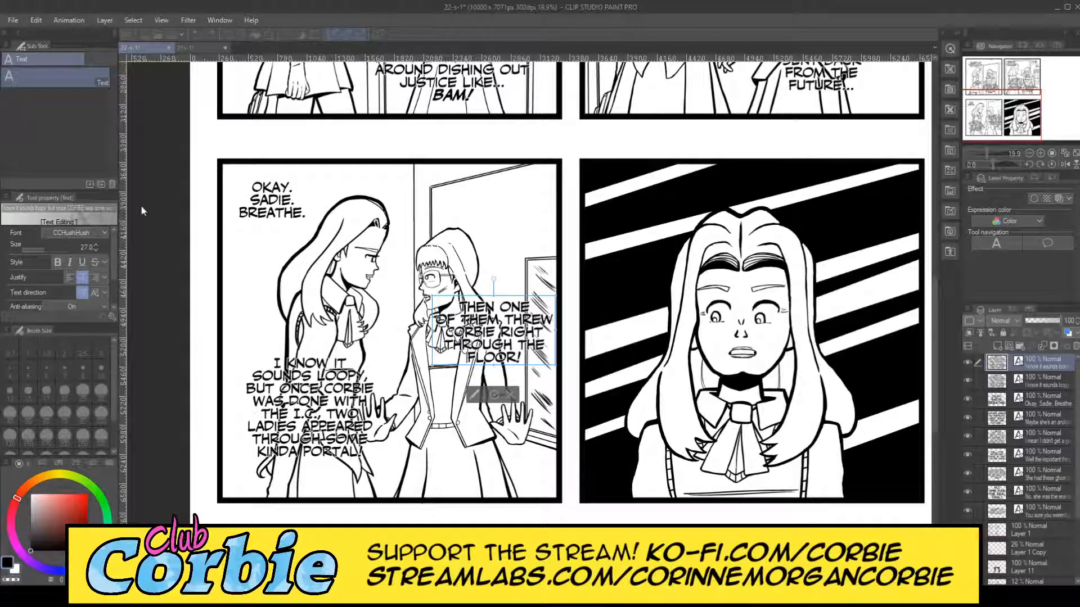
# Move the "THEN ONE OF THEM" dialogue into the upper-left area of the fourth panel, beside the woman's head
pyautogui.press('k')
pyautogui.moveTo(631, 249); pyautogui.dragTo(653, 208)
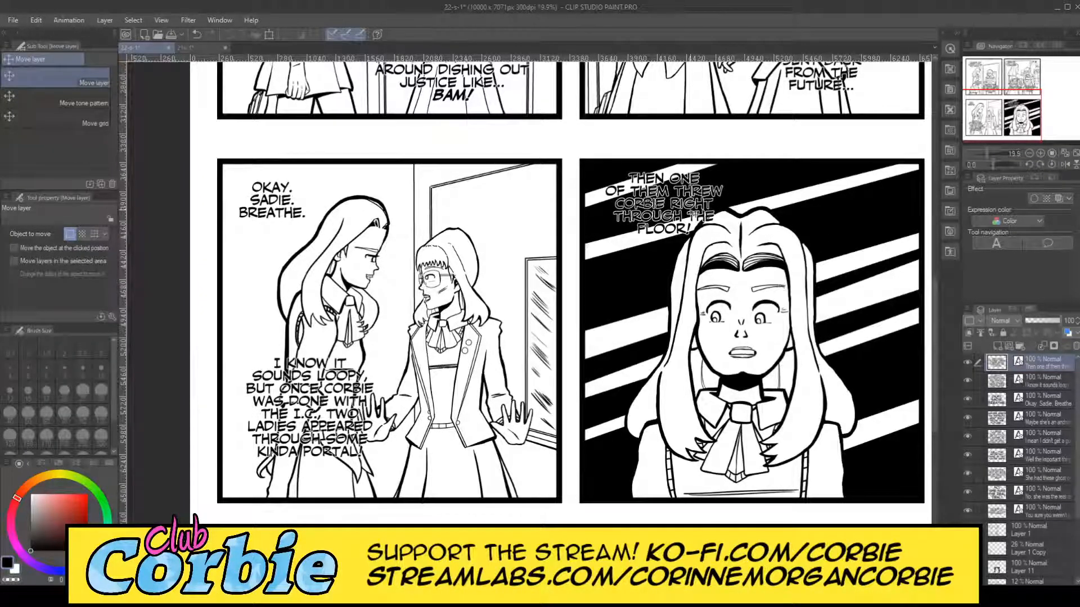
pyautogui.moveTo(703, 219)
pyautogui.mouseDown()
pyautogui.moveTo(713, 225)
pyautogui.moveTo(704, 221)
pyautogui.mouseUp()
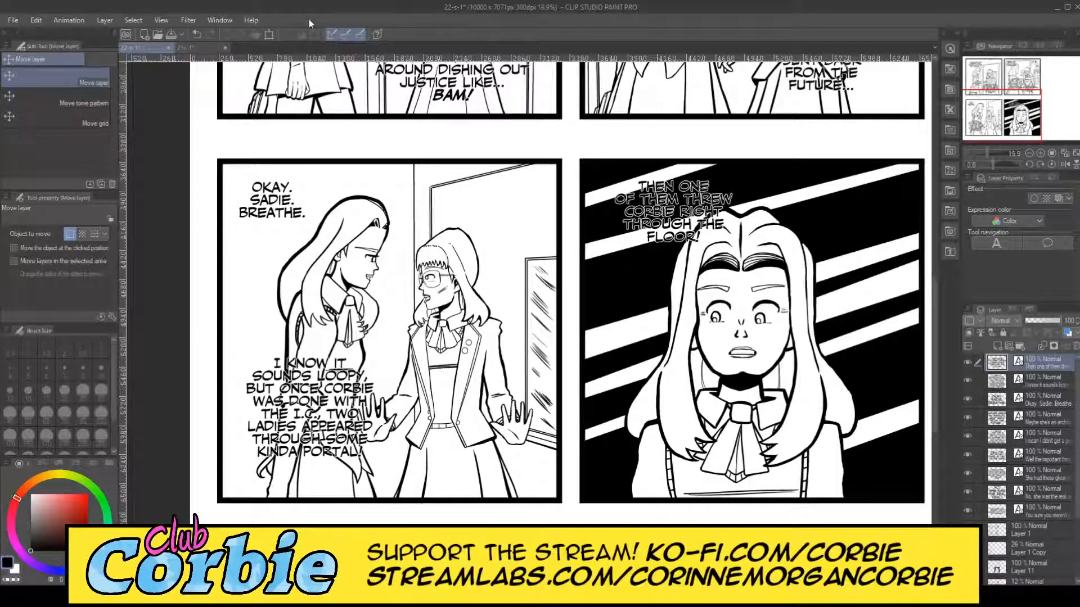
# Duplicate the fourth-panel dialogue over the woman's forehead and replace the copy's text with "THE WHOLE SUPPLY ROOM'S IN RUINS NOW!"
pyautogui.click(161, 104)
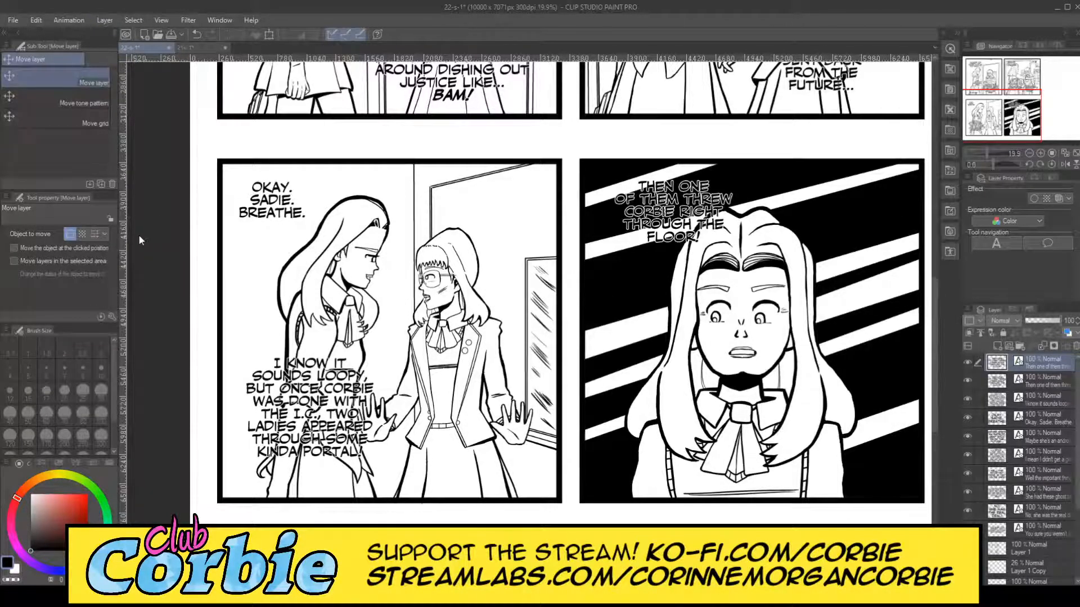
pyautogui.moveTo(727, 224); pyautogui.dragTo(858, 275)
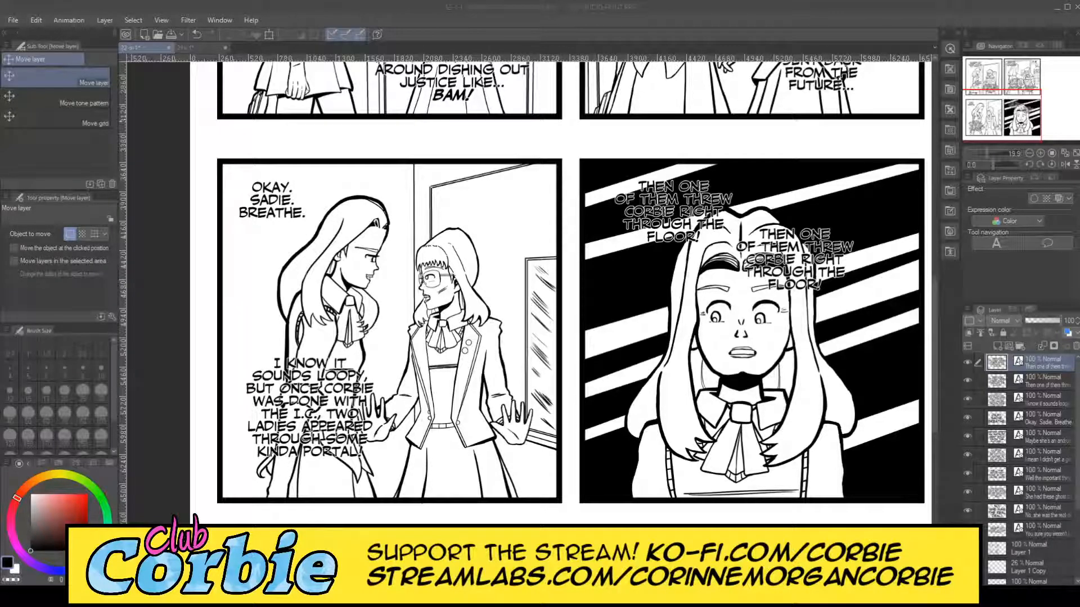
pyautogui.press('t')
pyautogui.click(773, 231)
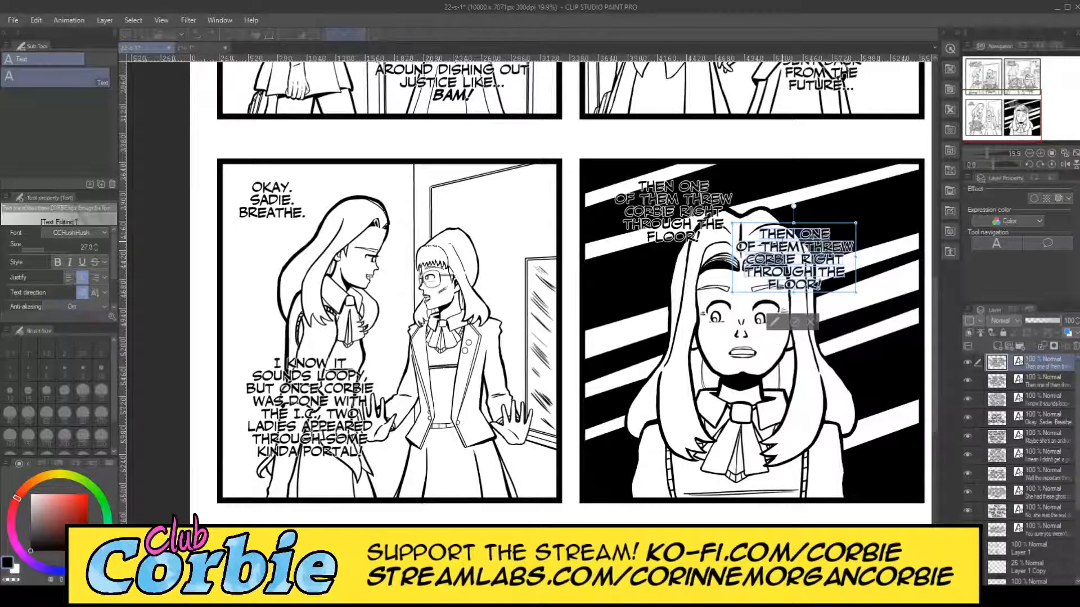
pyautogui.hotkey('ctrl', 'v')
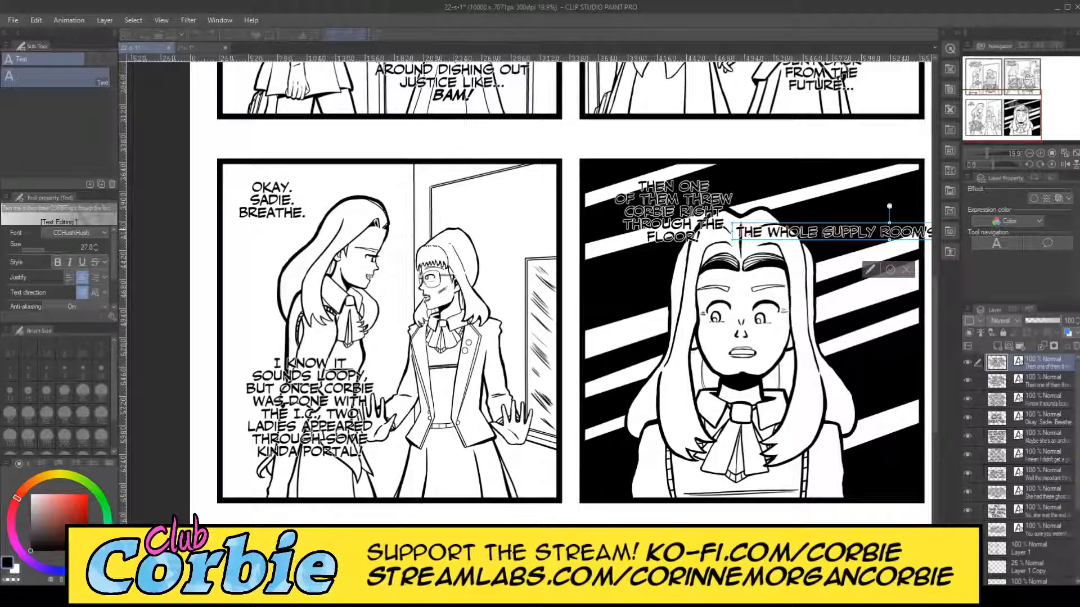
# Break the supply room dialogue into four lines: "THE", "WHOLE SUPPLY", "ROOM'S IN", "RUINS NOW!"
pyautogui.press('Return')
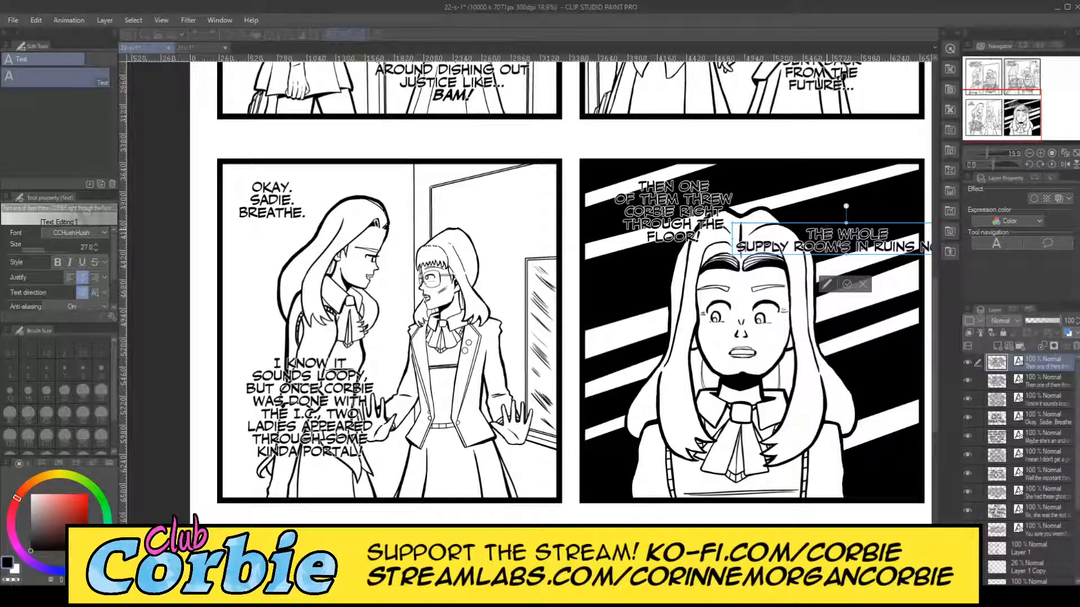
pyautogui.press('BackSpace')
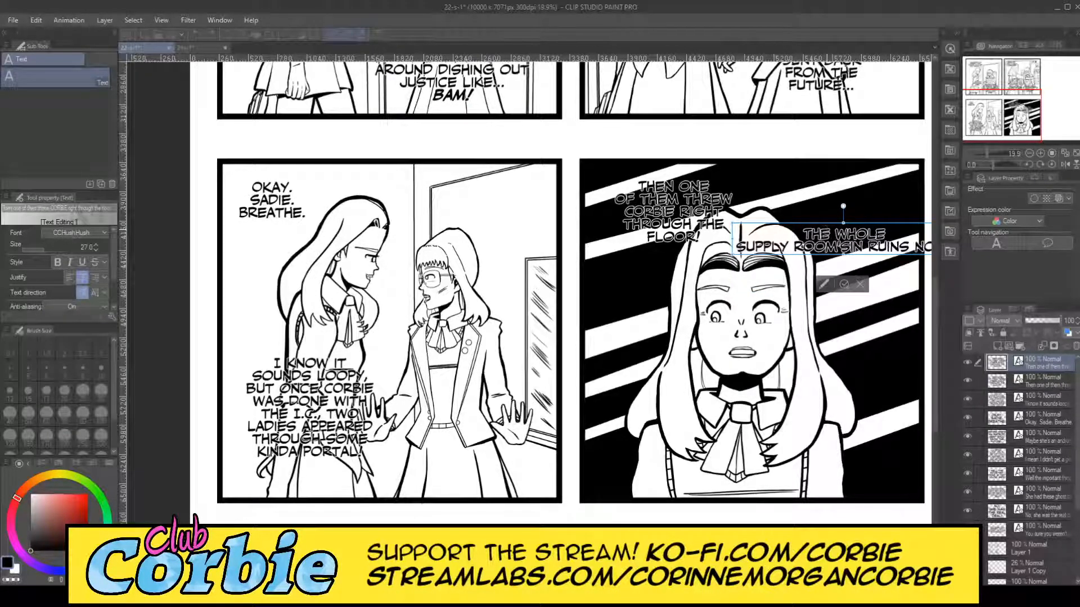
pyautogui.press('Return')
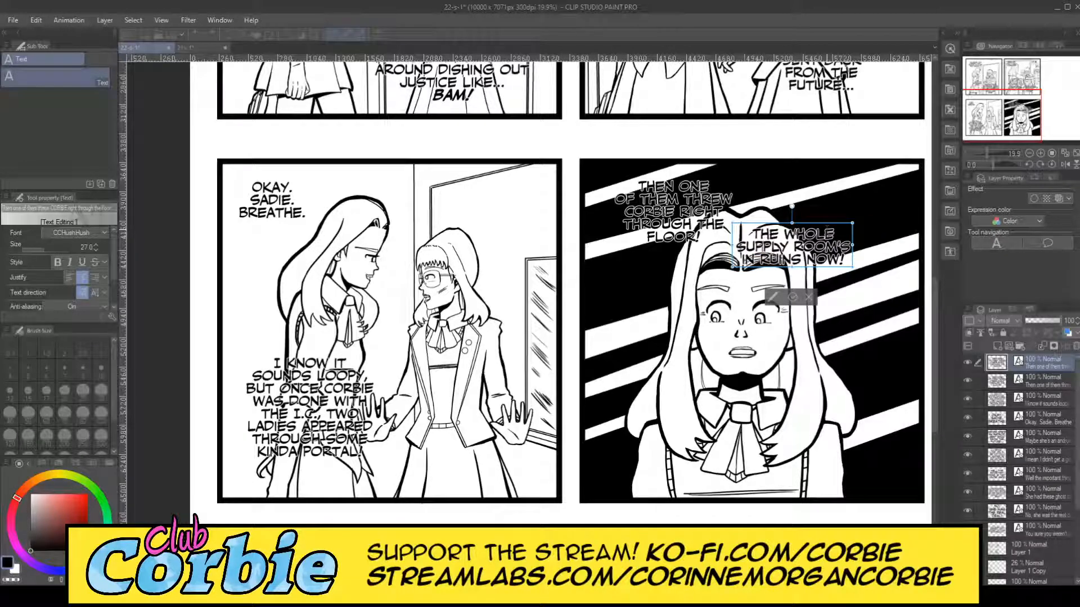
pyautogui.press('BackSpace')
pyautogui.press('Return')
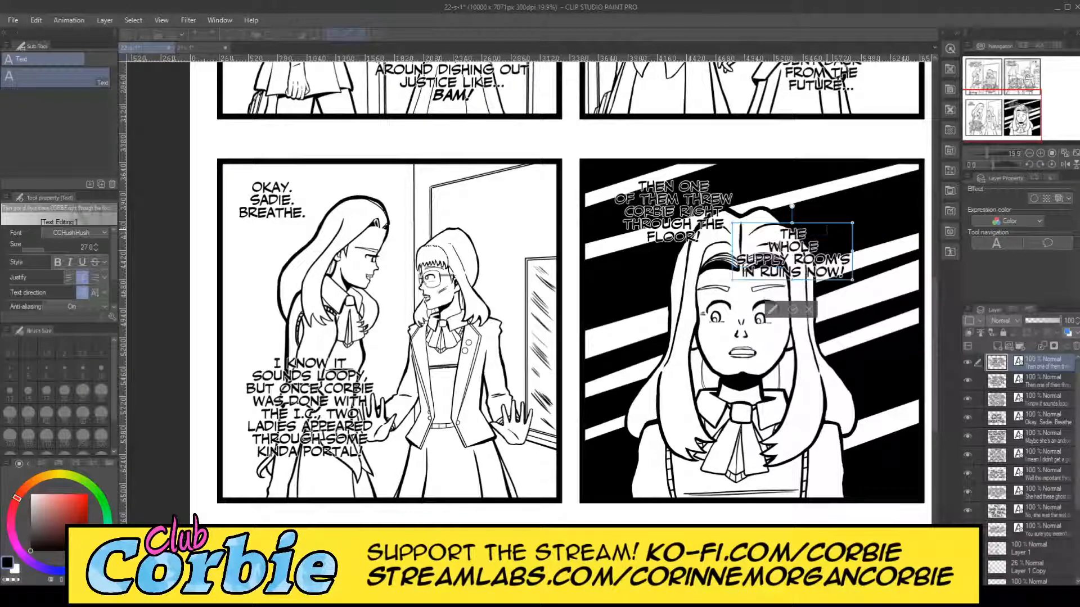
pyautogui.press('BackSpace')
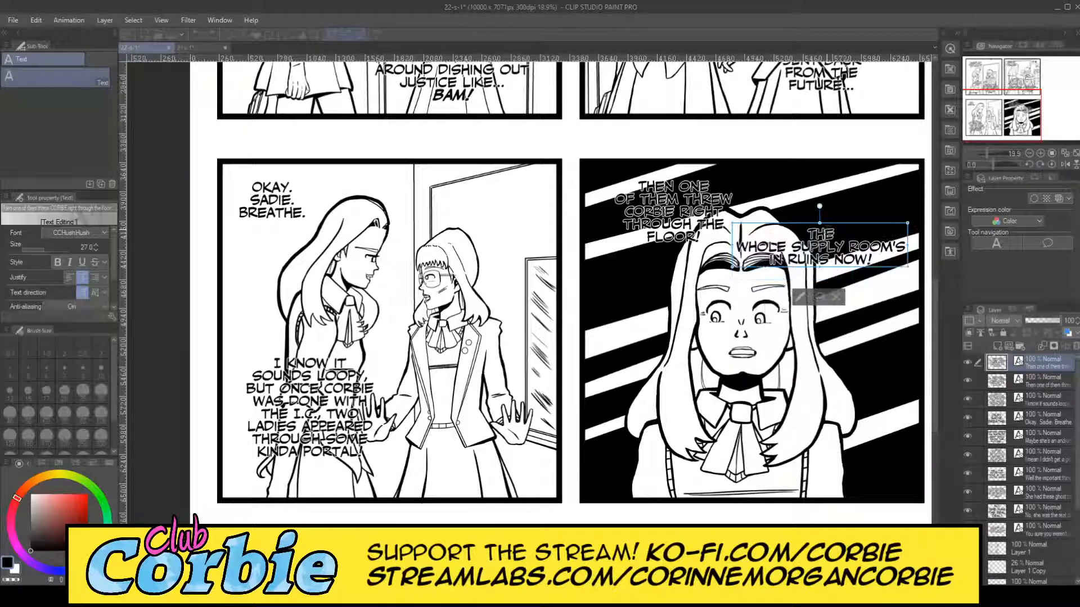
pyautogui.press('BackSpace')
pyautogui.press('Return')
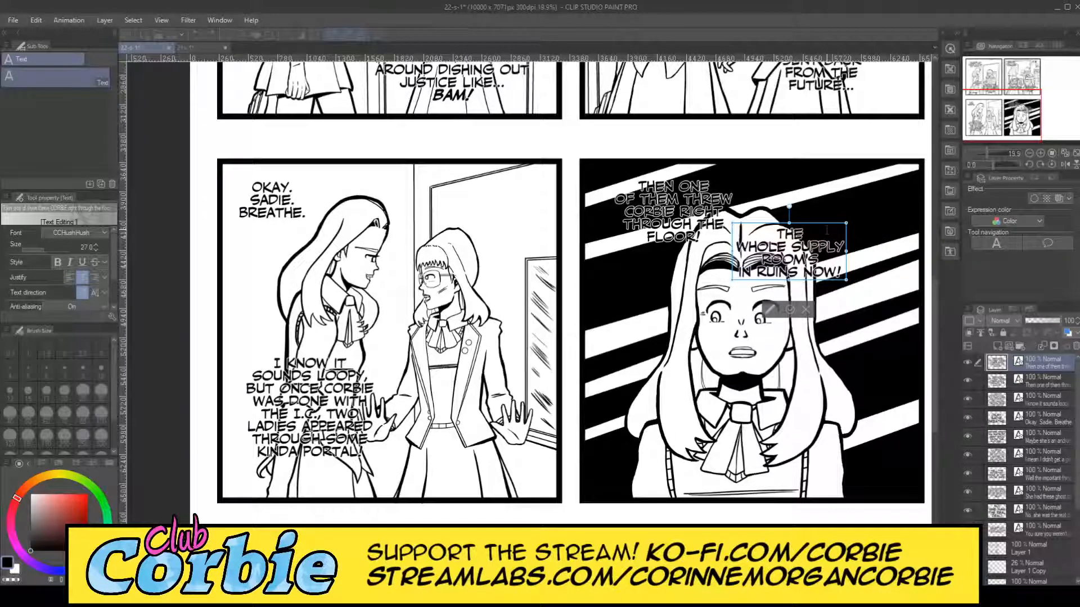
pyautogui.press('BackSpace')
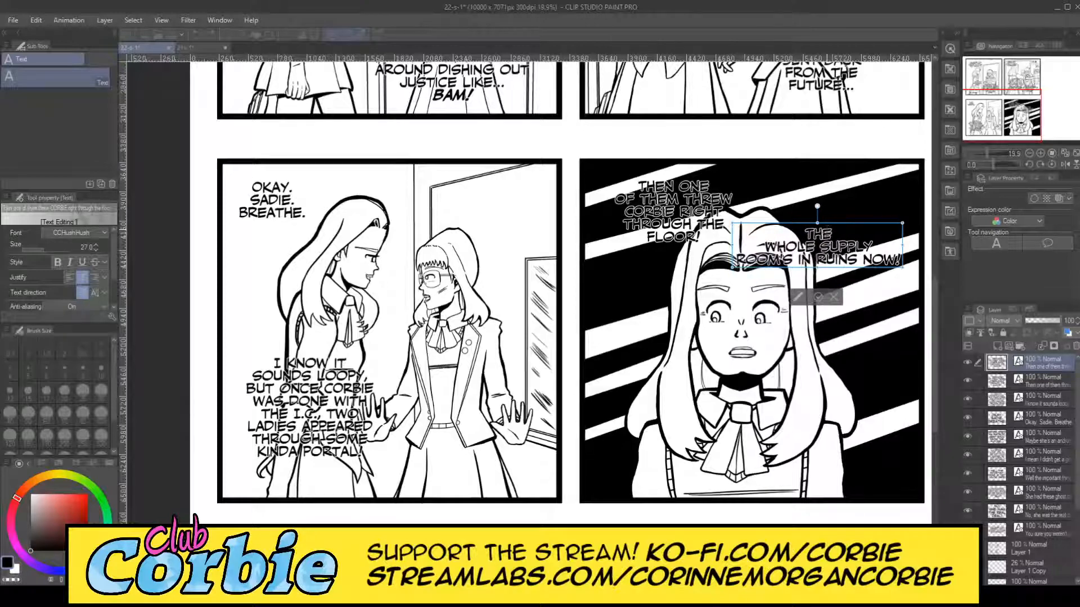
pyautogui.press('BackSpace')
pyautogui.press('Return')
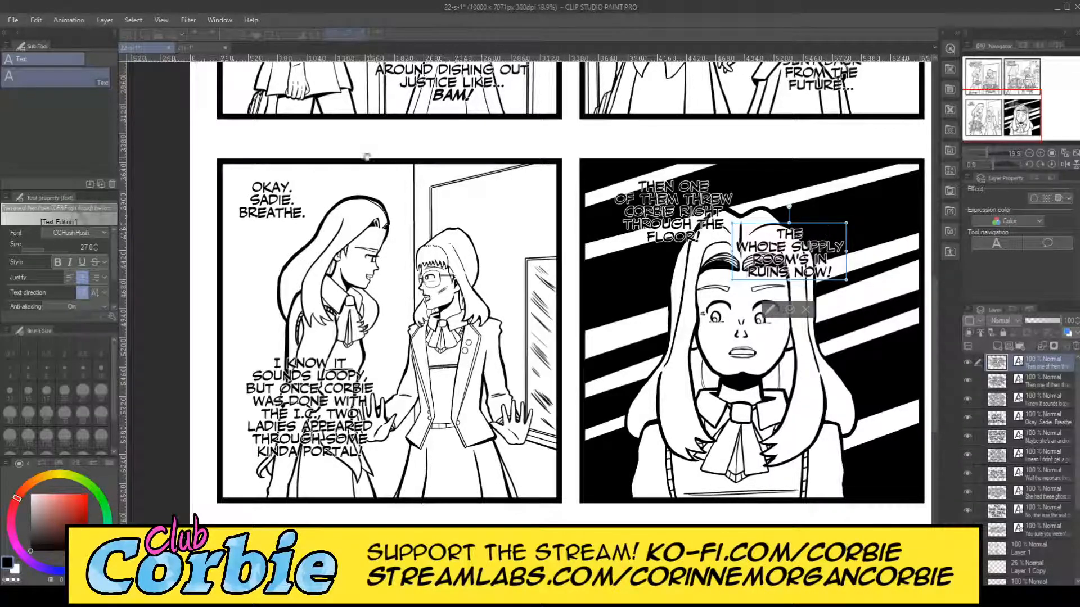
# Move the supply room dialogue slightly up and right, and place a duplicate of it over the woman's hair at the panel's lower left
pyautogui.press('k')
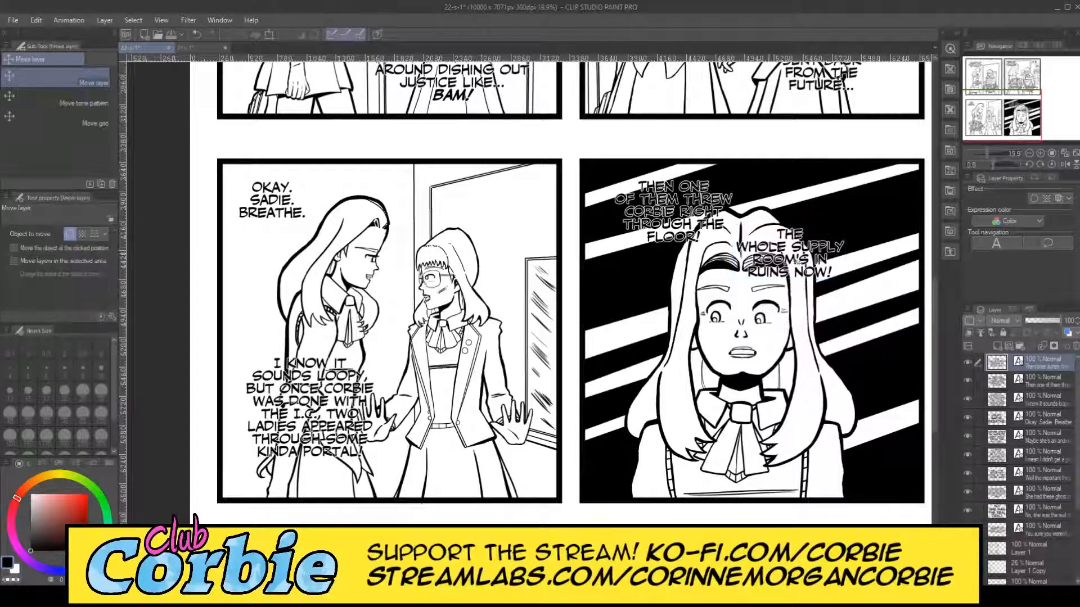
pyautogui.moveTo(790, 258); pyautogui.dragTo(811, 241)
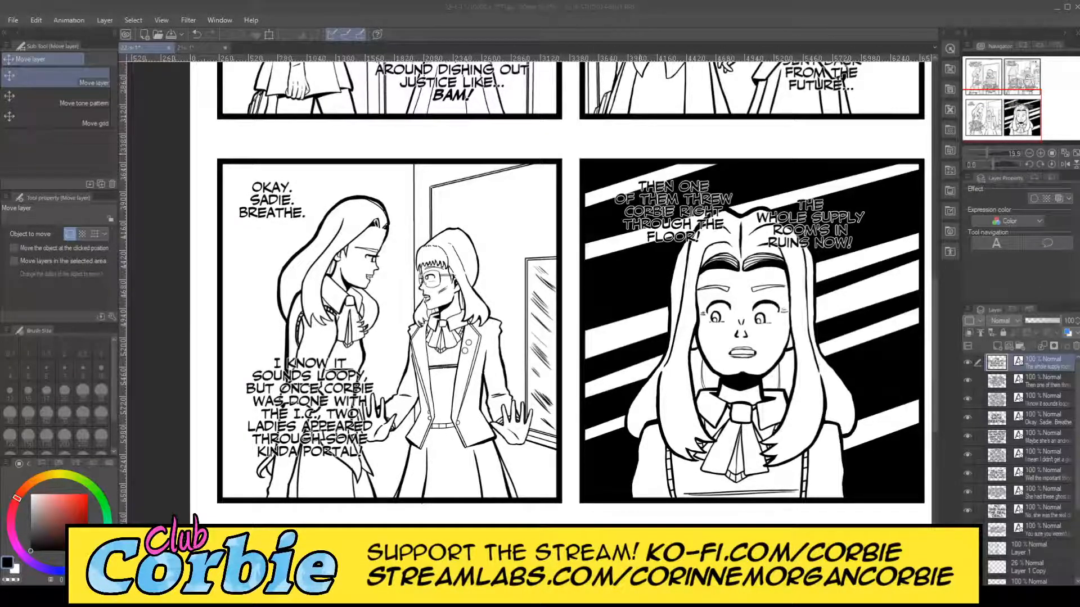
pyautogui.click(105, 20)
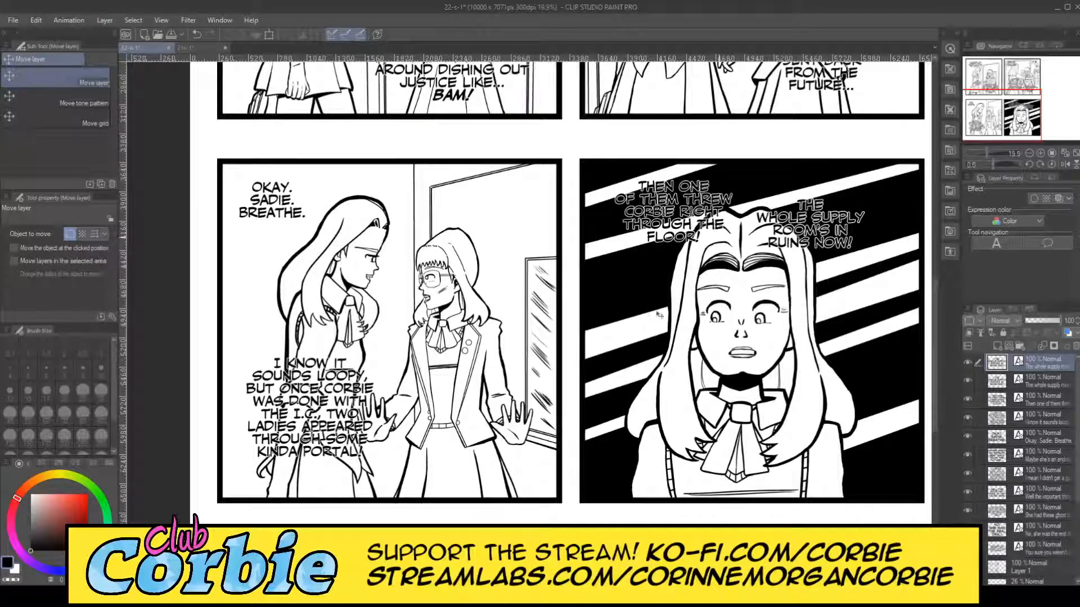
pyautogui.moveTo(722, 242); pyautogui.dragTo(606, 423)
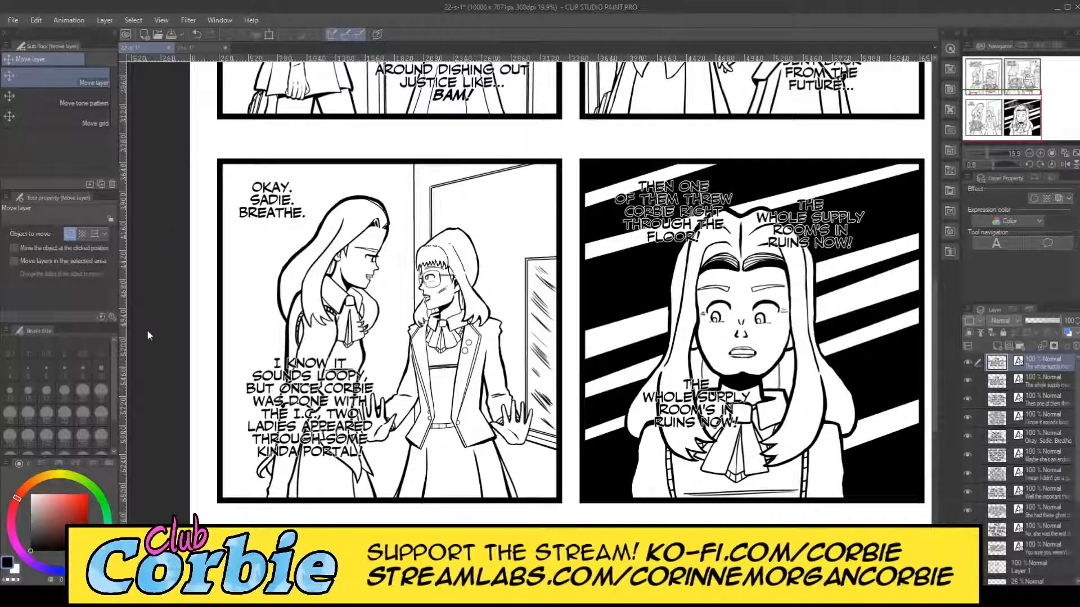
# Replace the lower copy's text with "YOU DON'T SAY..." and put each word on its own line
pyautogui.press('t')
pyautogui.click(696, 398)
pyautogui.hotkey('ctrl', 'a')
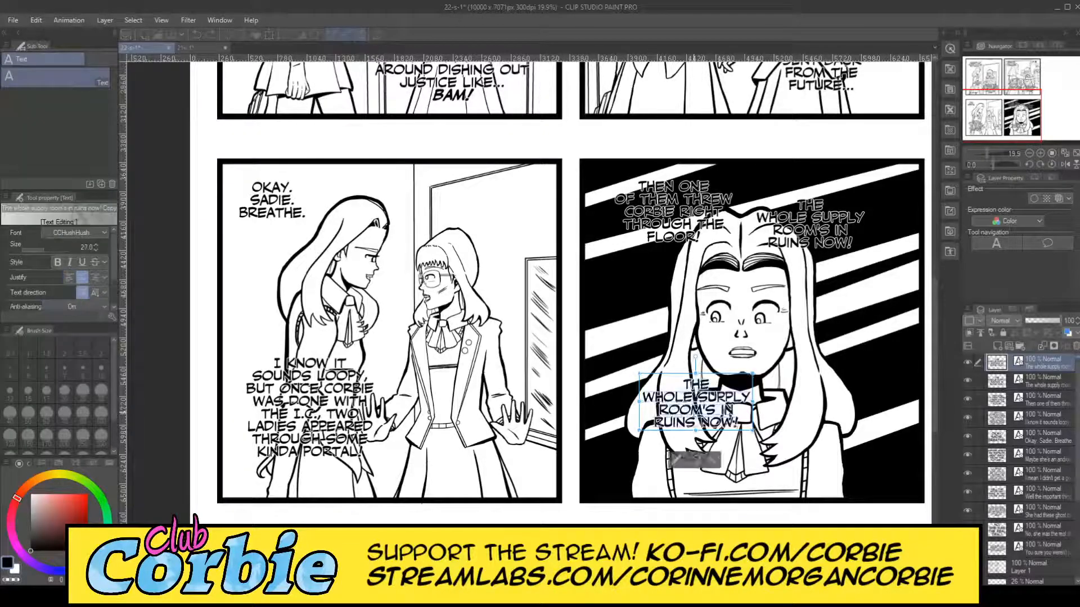
pyautogui.write("You don't say...")
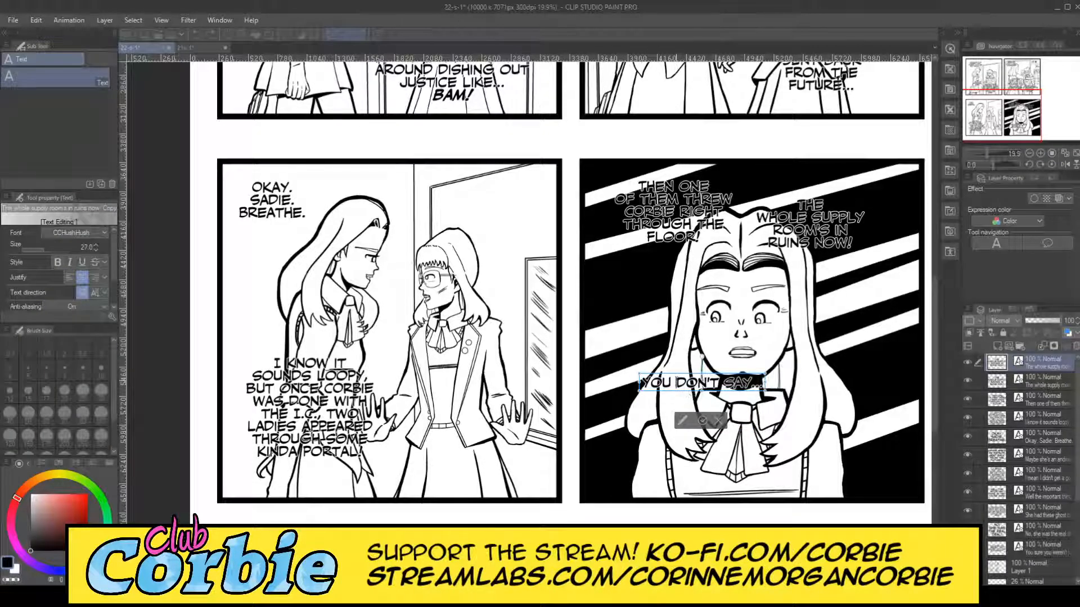
pyautogui.click(674, 383)
pyautogui.press('Return')
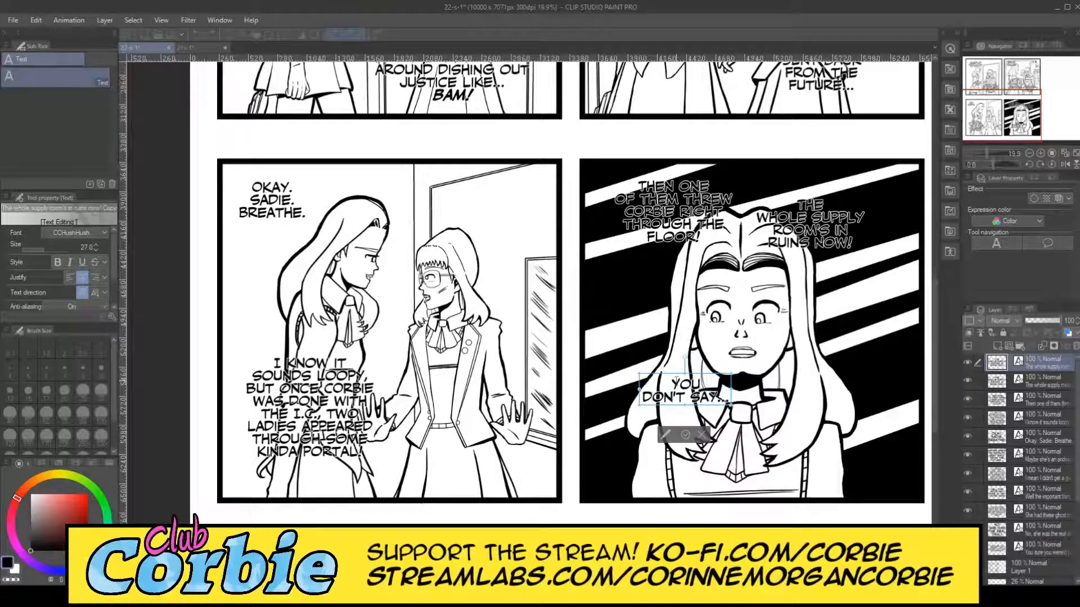
pyautogui.press('Return')
pyautogui.write('#')
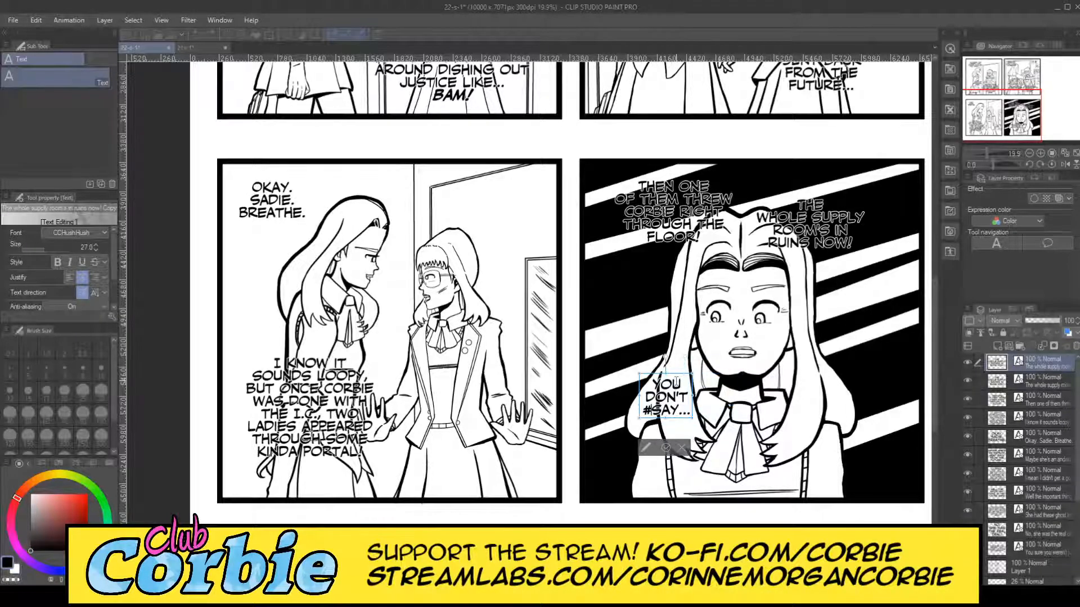
pyautogui.press('BackSpace')
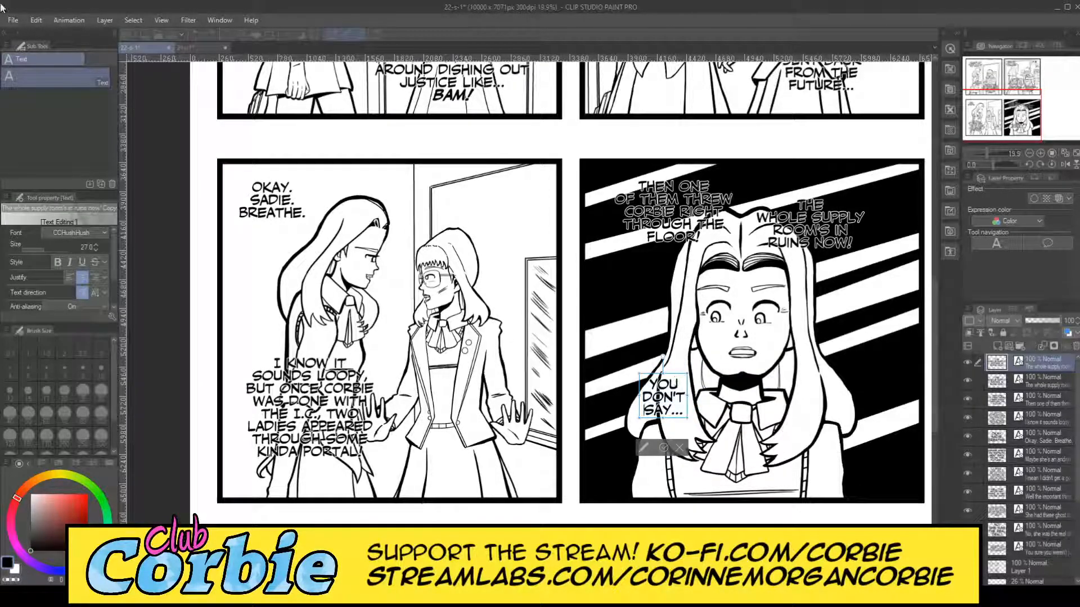
# Move the "YOU DON'T SAY..." dialogue slightly down and left in the fourth panel, and duplicate its layer
pyautogui.press('k')
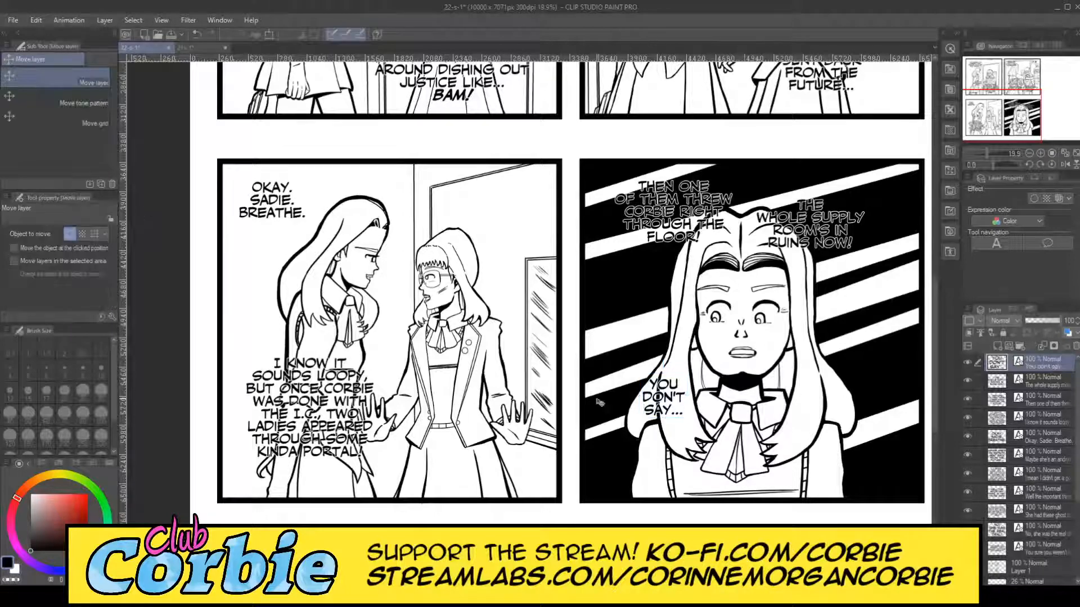
pyautogui.moveTo(658, 395); pyautogui.dragTo(647, 414)
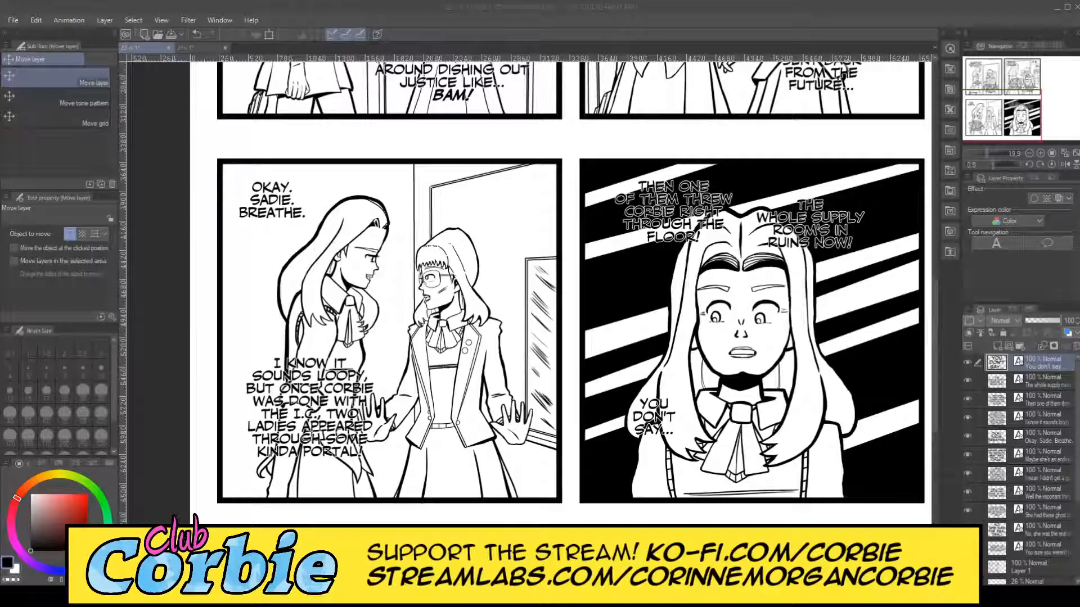
pyautogui.click(104, 22)
pyautogui.click(166, 117)
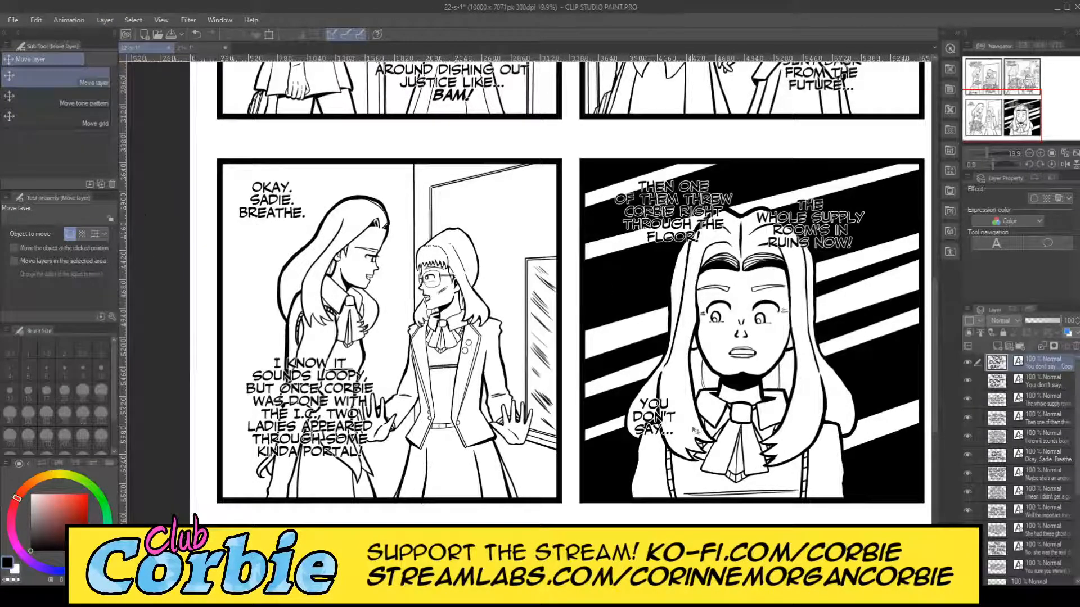
# Move the duplicated dialogue over the woman's tie and replace its text with "I FORGOT JUST HOW MUCH DAMAGE WE DID IN THERE!"
pyautogui.moveTo(688, 427); pyautogui.dragTo(797, 455)
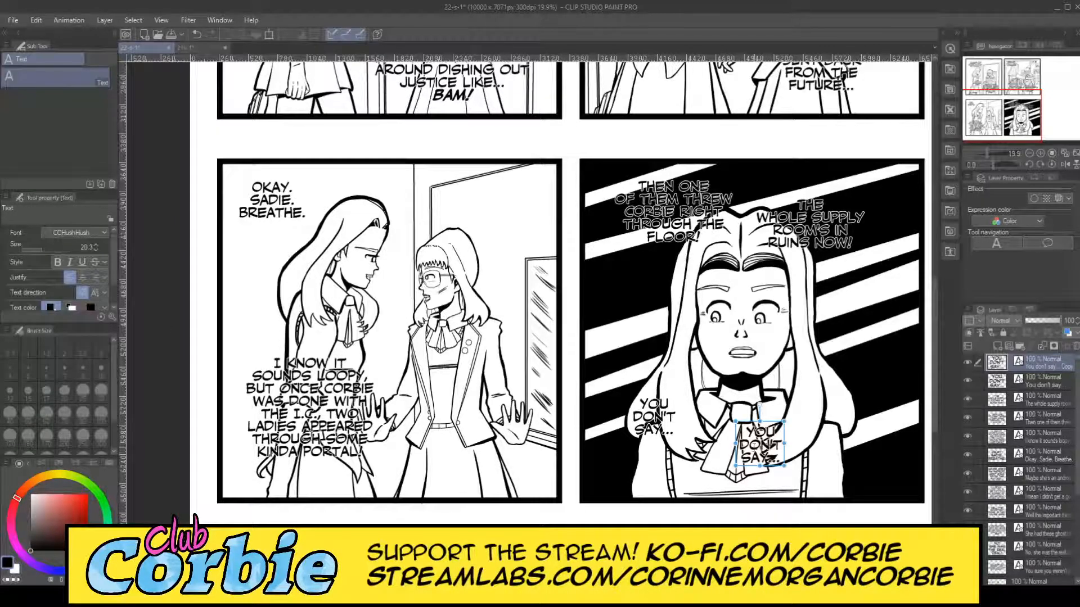
pyautogui.click(754, 447)
pyautogui.hotkey('ctrl', 'a')
pyautogui.hotkey('ctrl', 'v')
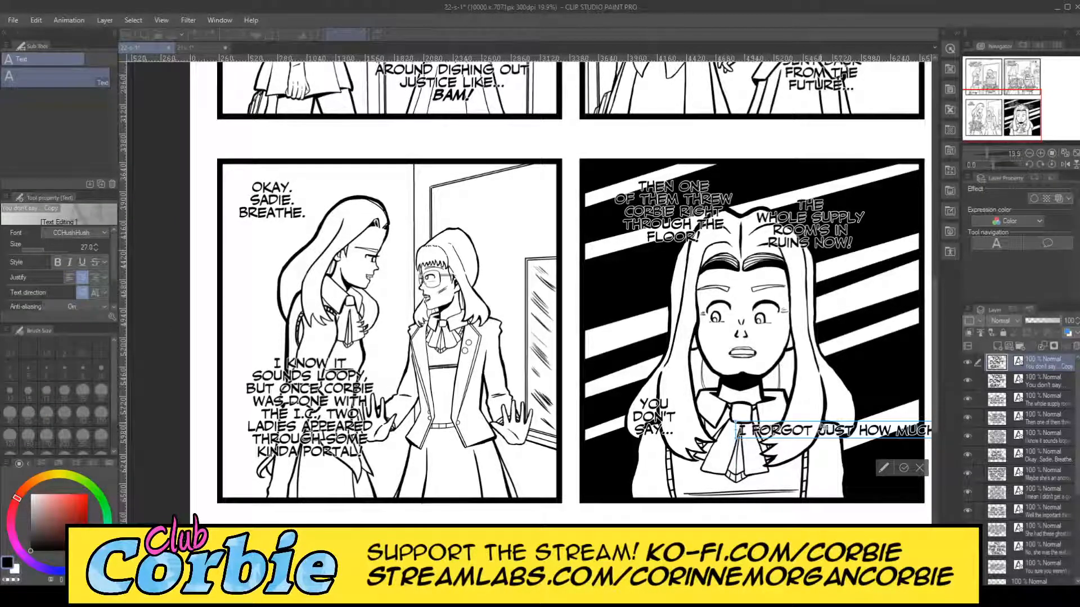
# Break the damage dialogue into four lines: "I FORGOT", "JUST HOW MUCH", "DAMAGE WE DID", "IN THERE!"
pyautogui.click(814, 431)
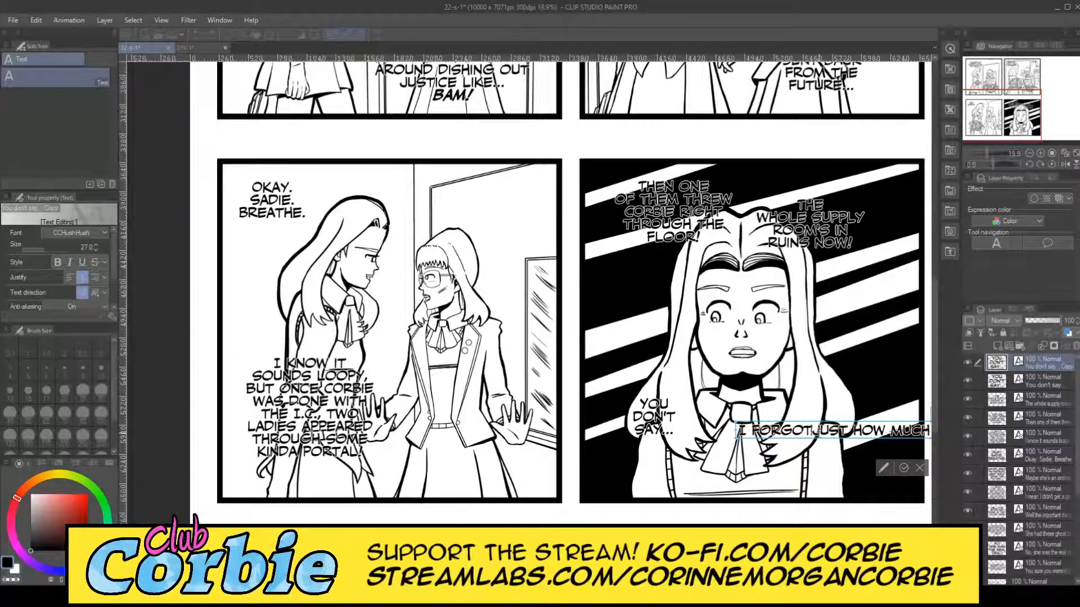
pyautogui.press('Return')
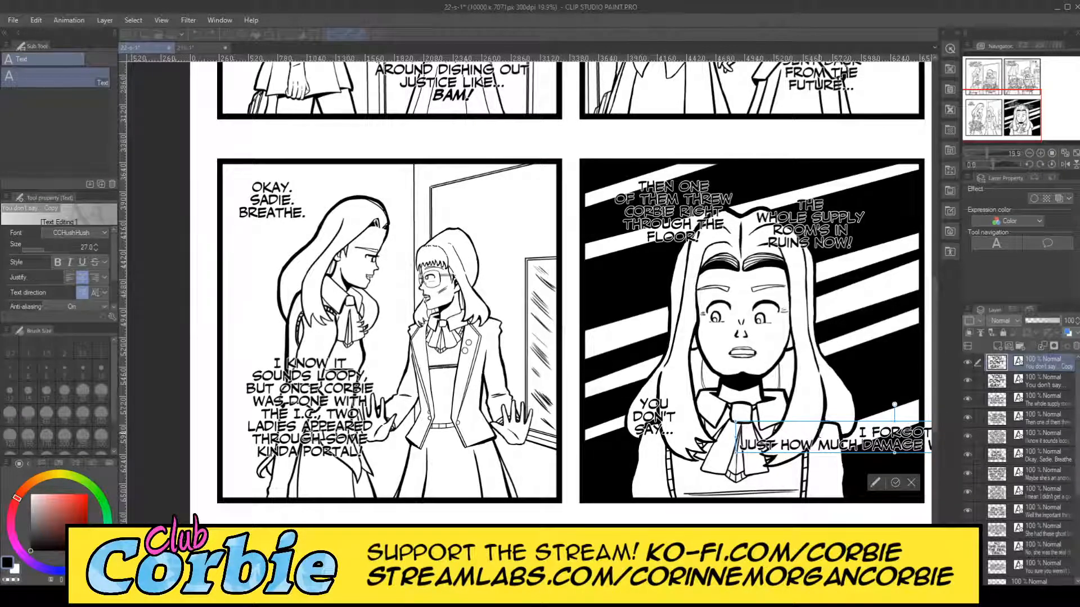
pyautogui.press('BackSpace')
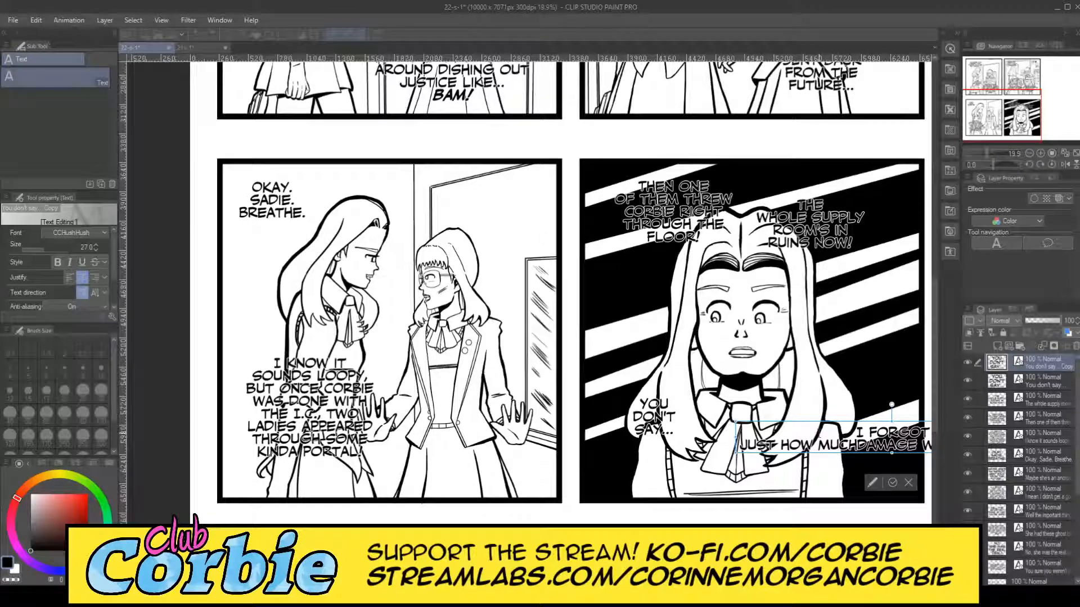
pyautogui.press('Return')
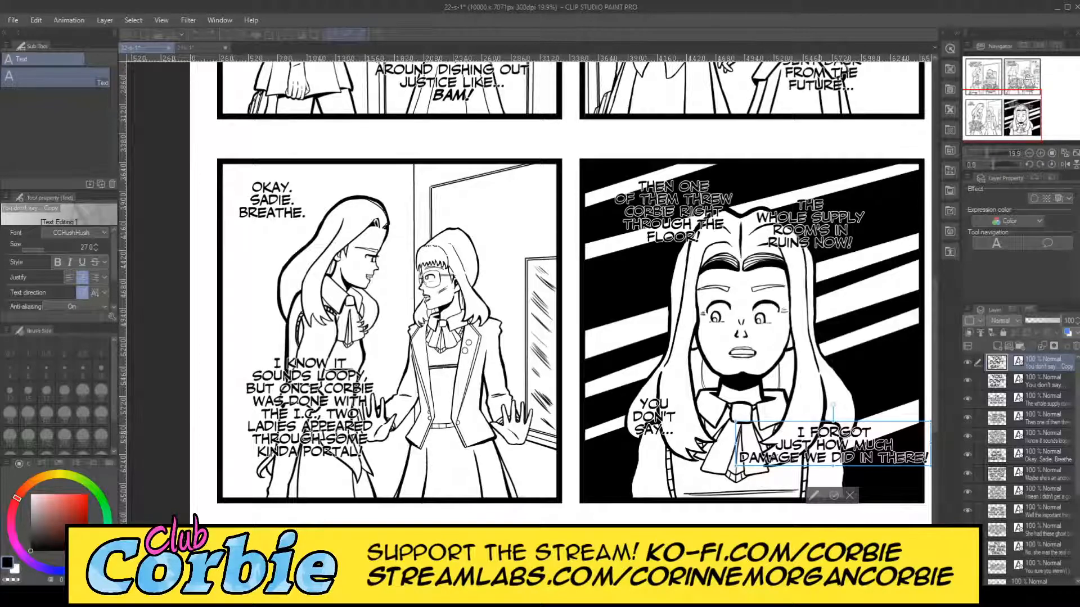
pyautogui.press('BackSpace')
pyautogui.press('Return')
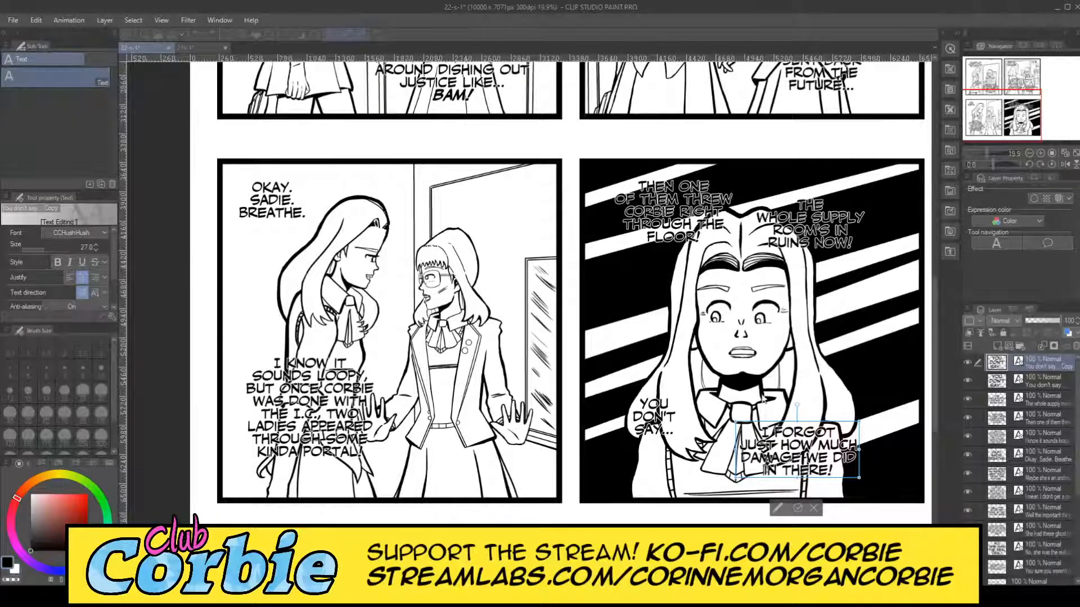
pyautogui.press('k')
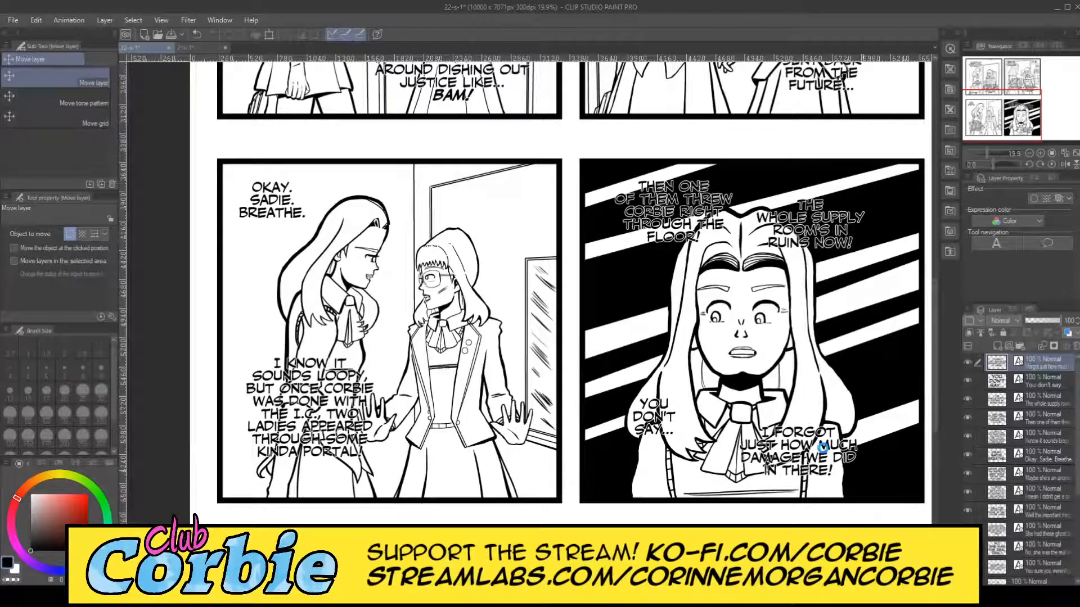